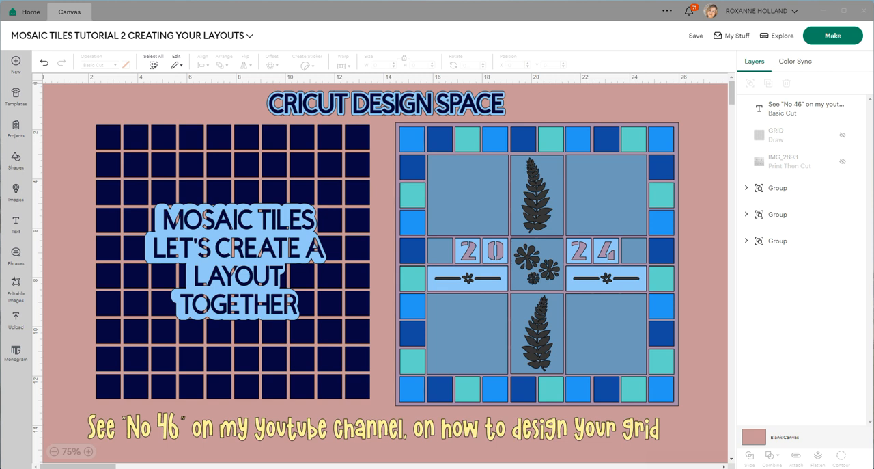
# Shift the dark tile grid group slightly down and left and change its operation to Pen.
pyautogui.moveTo(232, 260); pyautogui.dragTo(226, 272)
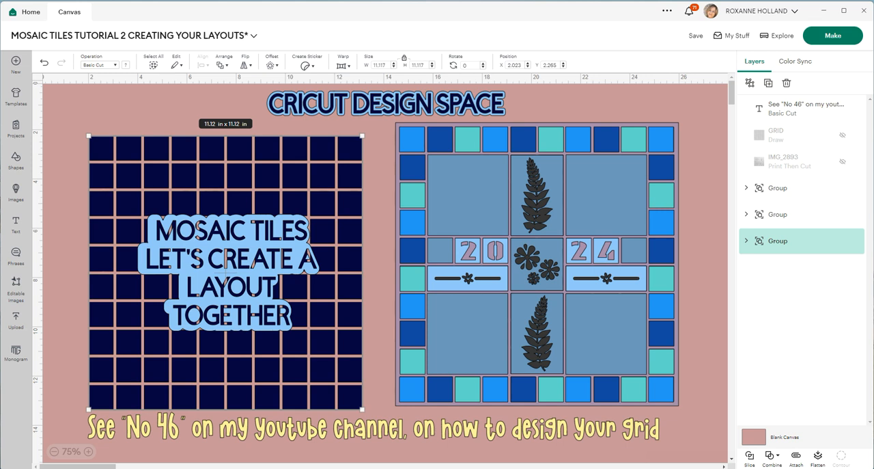
pyautogui.click(100, 65)
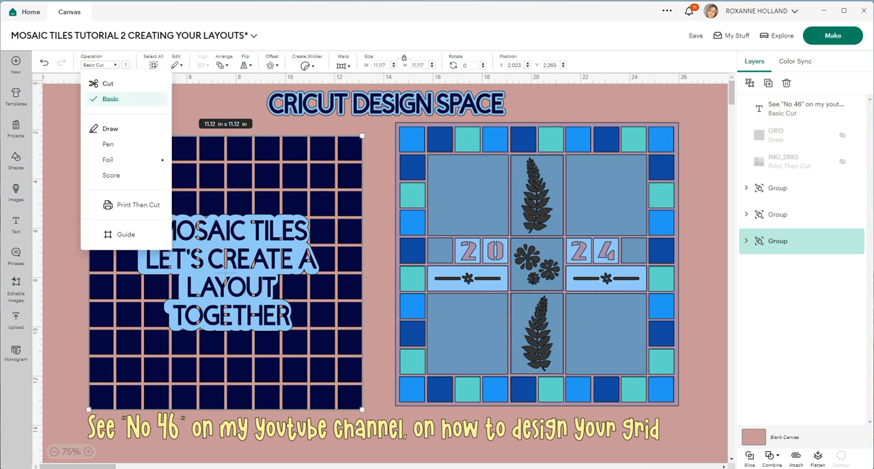
pyautogui.click(103, 143)
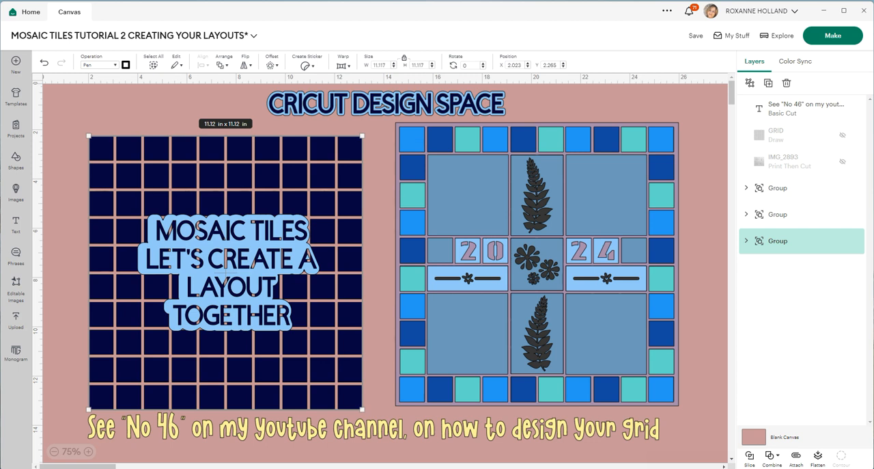
pyautogui.press('Escape')
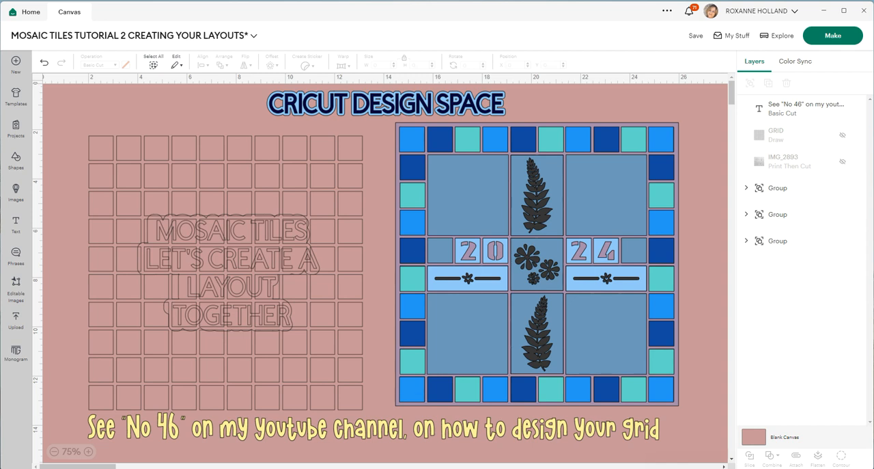
# Nudge the blue mosaic layout group slightly down, then unhide the IMG_2893 photo and position it beside the layout.
pyautogui.moveTo(536, 260); pyautogui.dragTo(538, 269)
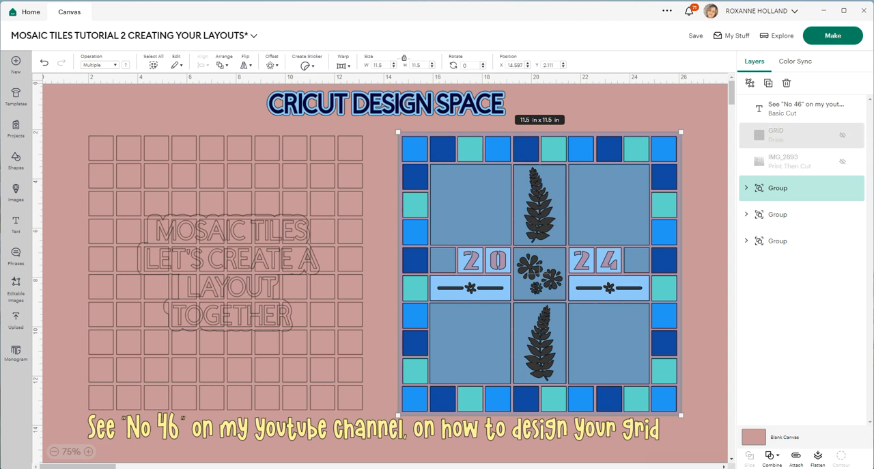
pyautogui.click(843, 161)
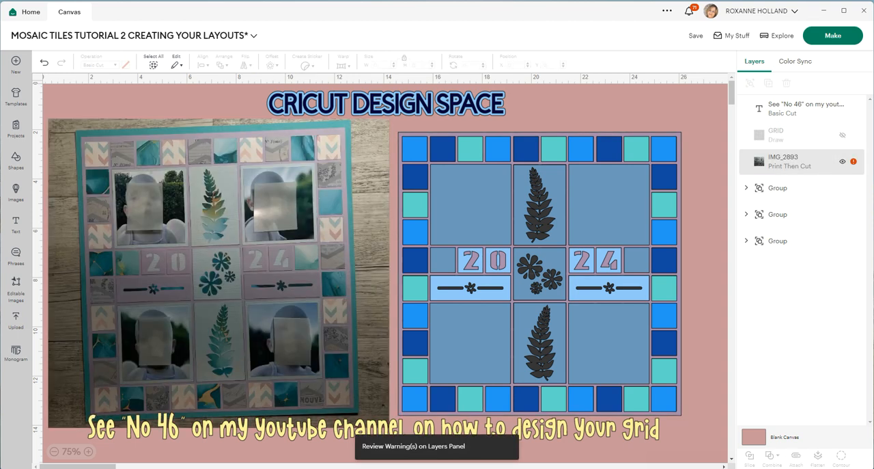
pyautogui.moveTo(218, 273); pyautogui.dragTo(226, 274)
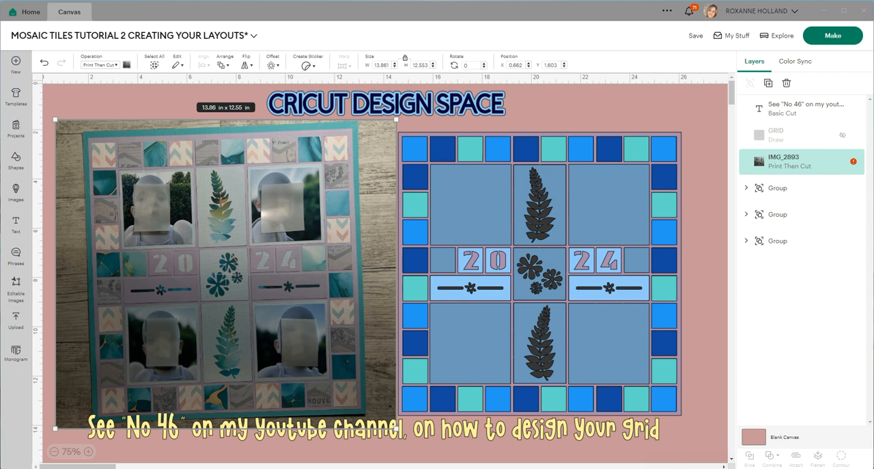
pyautogui.click(704, 239)
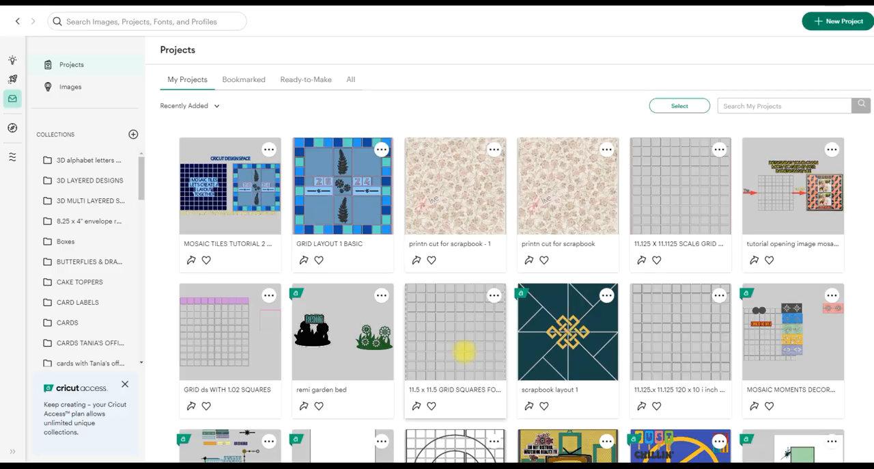
# Open the saved 11.5 x 11.5 grid squares for scrapbooking project for customizing.
pyautogui.click(464, 351)
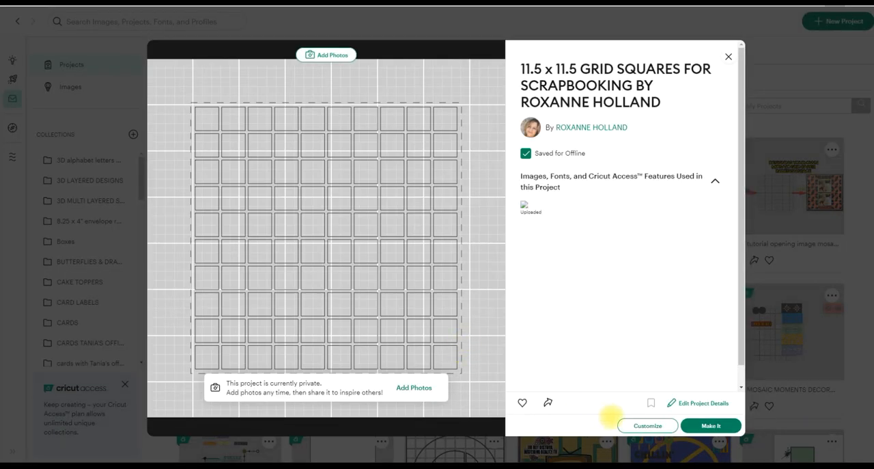
pyautogui.click(641, 425)
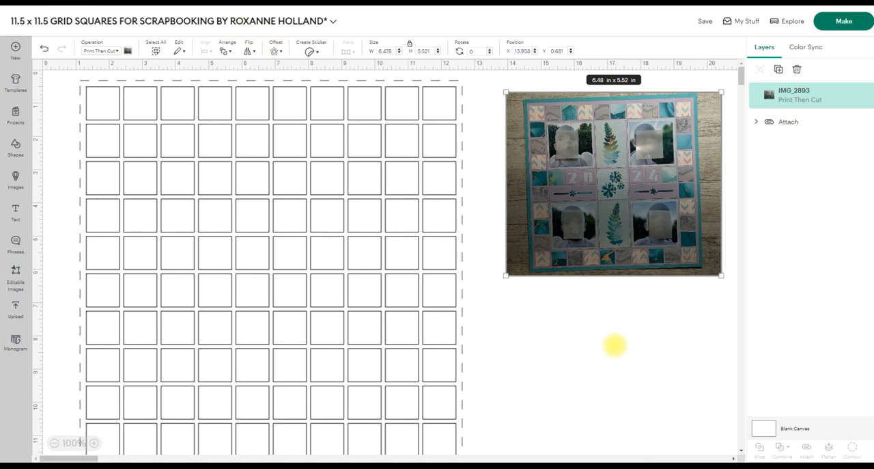
# Shrink the IMG_2893 photo to about 3.89 x 3.31 in and place it to the upper right of the grid.
pyautogui.moveTo(588, 179)
pyautogui.mouseDown()
pyautogui.moveTo(603, 168)
pyautogui.moveTo(596, 172)
pyautogui.mouseUp()
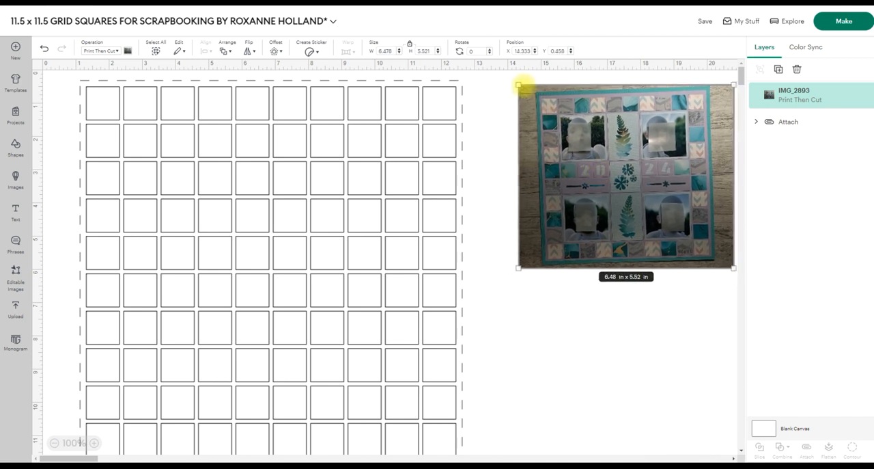
pyautogui.moveTo(518, 85); pyautogui.dragTo(605, 161)
pyautogui.moveTo(657, 207); pyautogui.dragTo(657, 130)
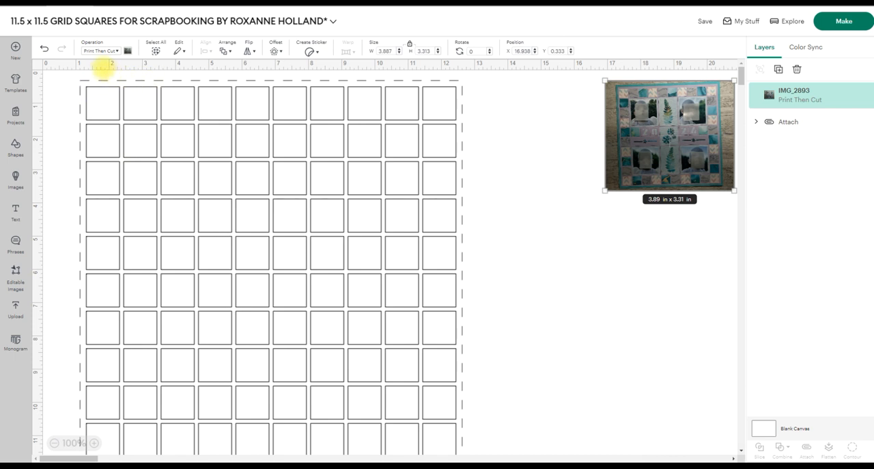
# Set the attached grid squares and the outer 1 inch grid lines layer to Basic Cut.
pyautogui.click(108, 80)
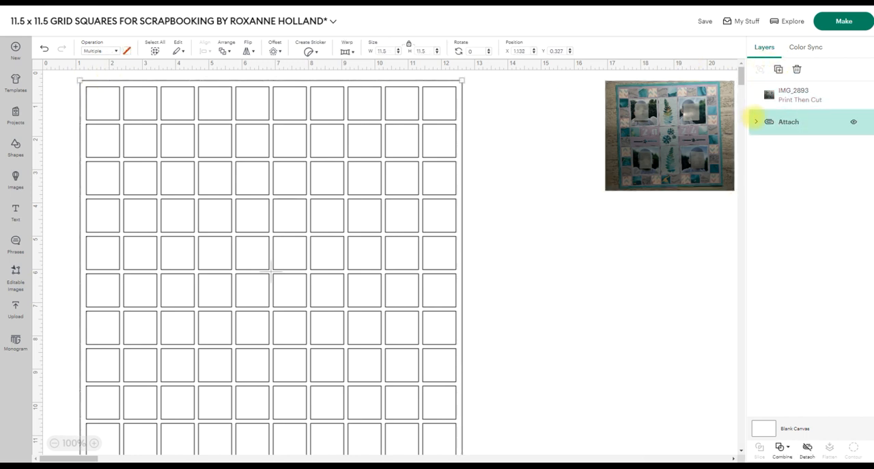
pyautogui.click(755, 121)
pyautogui.click(803, 148)
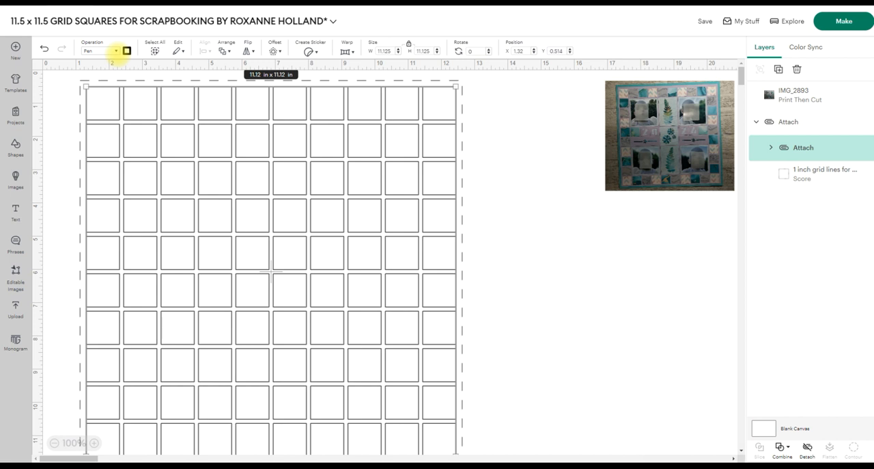
pyautogui.click(115, 51)
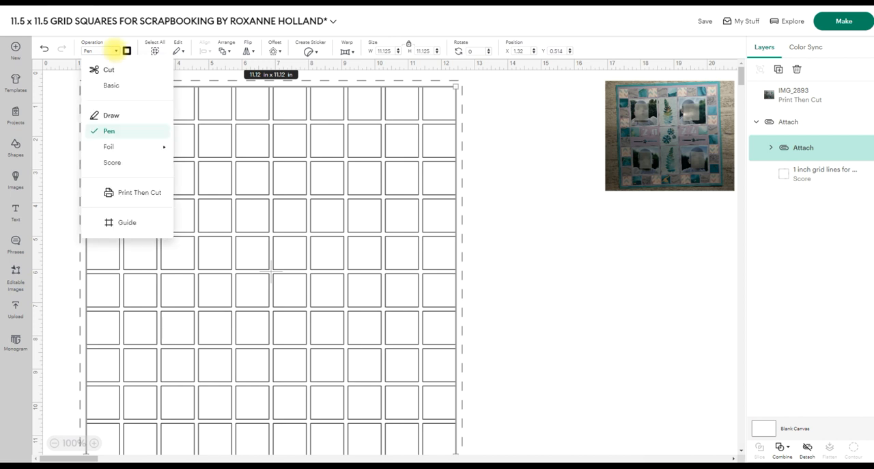
pyautogui.click(108, 85)
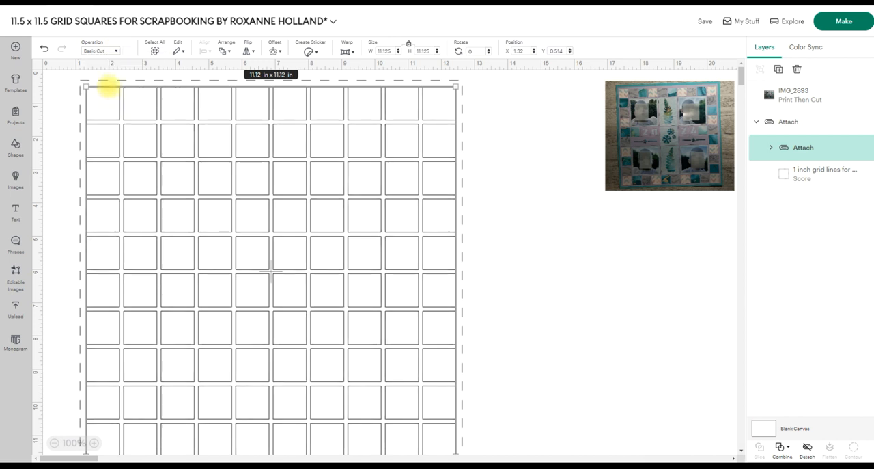
pyautogui.click(595, 266)
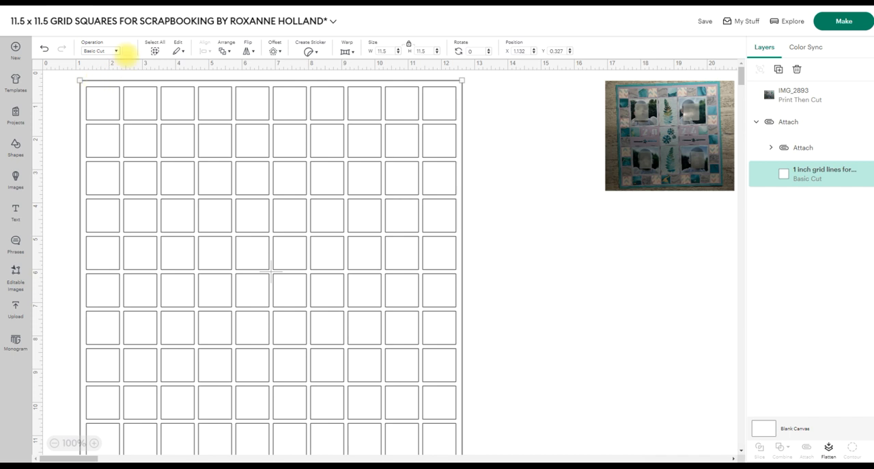
# Colour the outer 1 inch grid lines layer light blue.
pyautogui.click(127, 52)
pyautogui.click(171, 106)
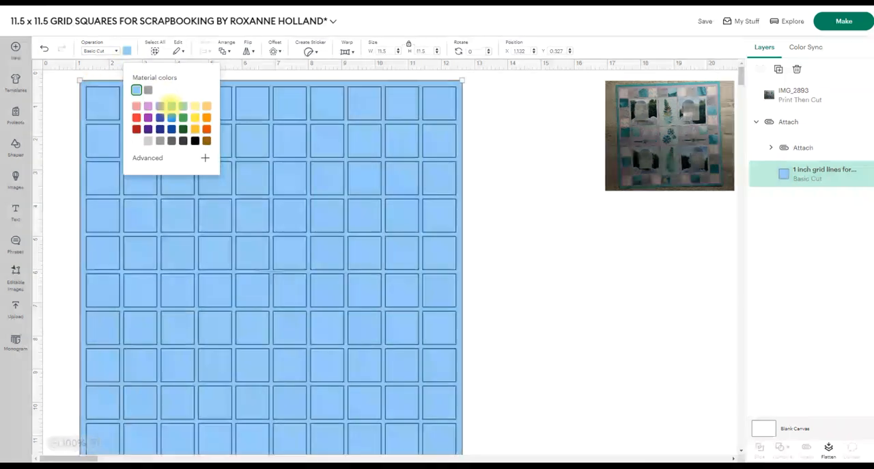
pyautogui.click(585, 308)
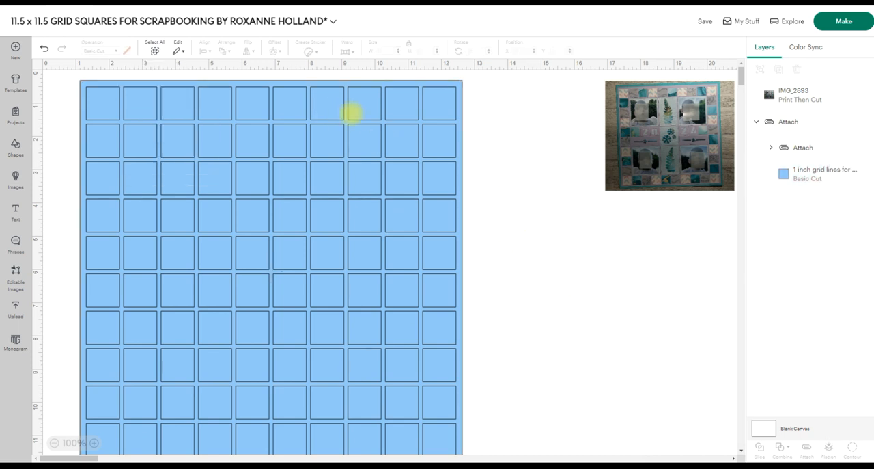
pyautogui.click(776, 177)
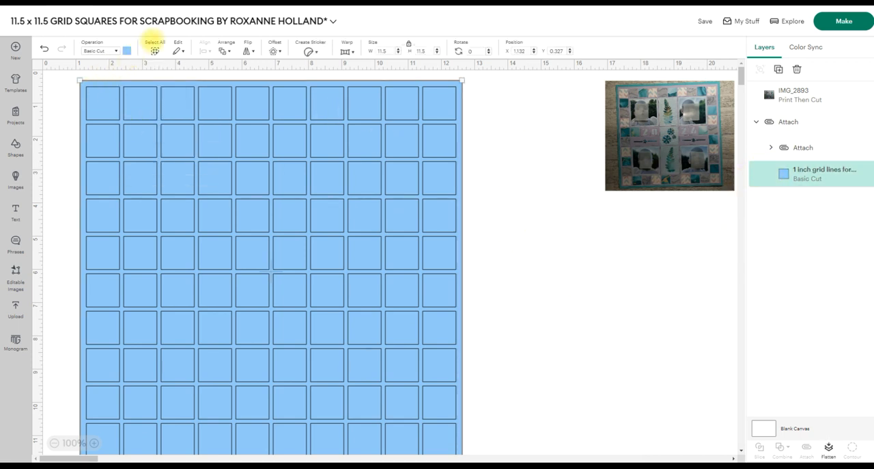
pyautogui.click(224, 49)
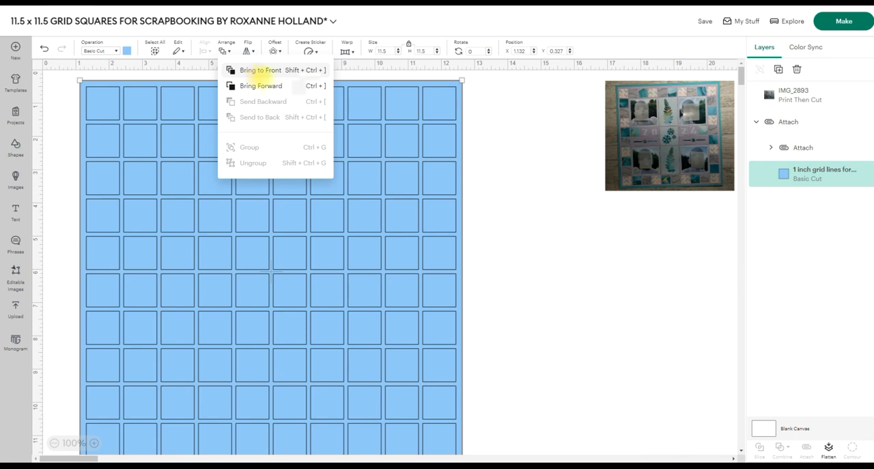
pyautogui.click(512, 240)
pyautogui.click(519, 184)
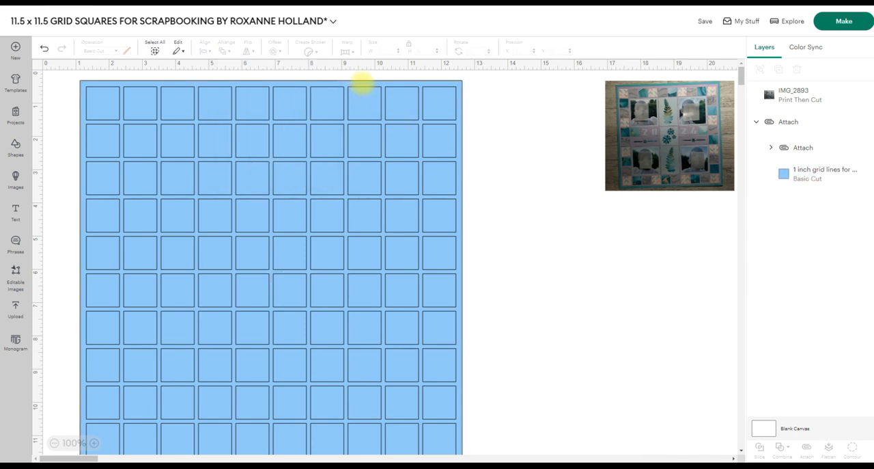
pyautogui.click(799, 181)
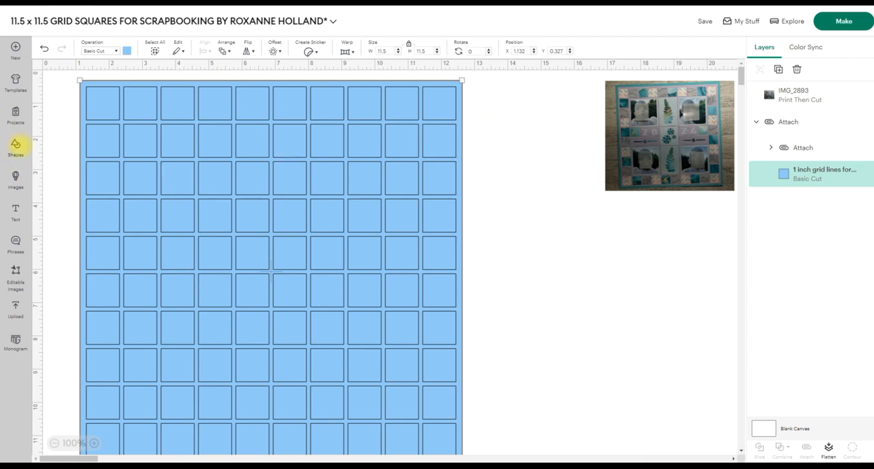
# Insert a square shape and resize it to 12 x 12 in.
pyautogui.click(15, 143)
pyautogui.click(137, 200)
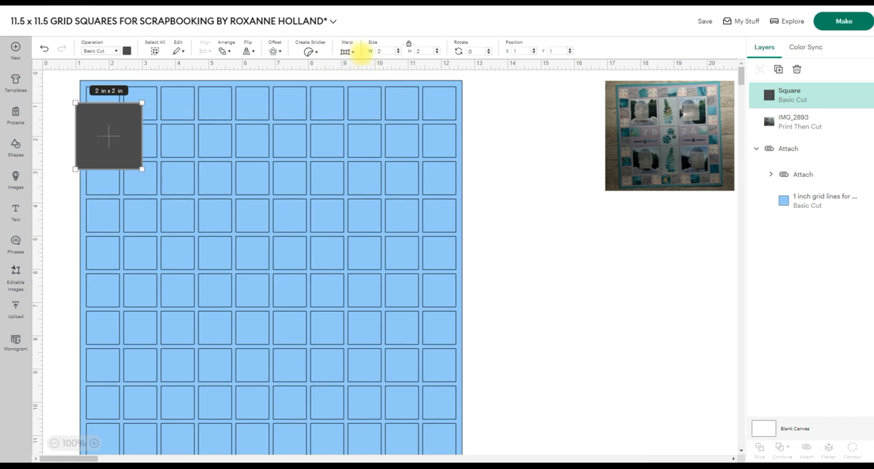
pyautogui.click(387, 49)
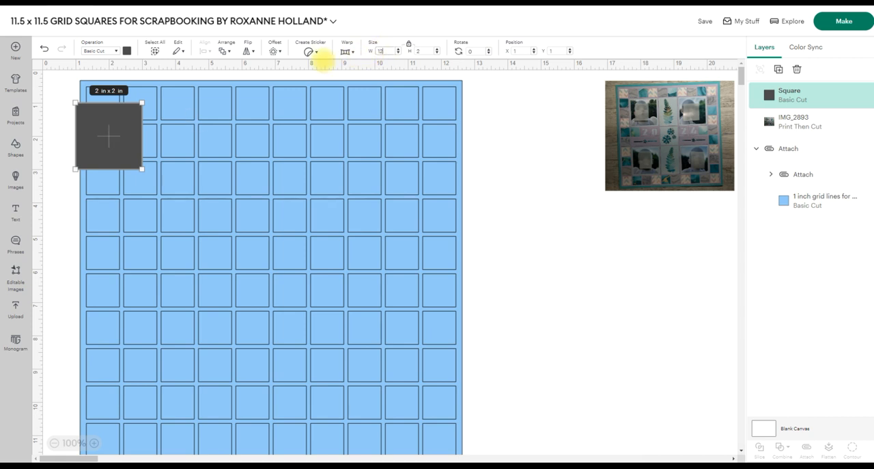
pyautogui.write('12')
pyautogui.press('Return')
# Colour the 12 in square light green and send it to the back, behind the blue grid.
pyautogui.click(126, 51)
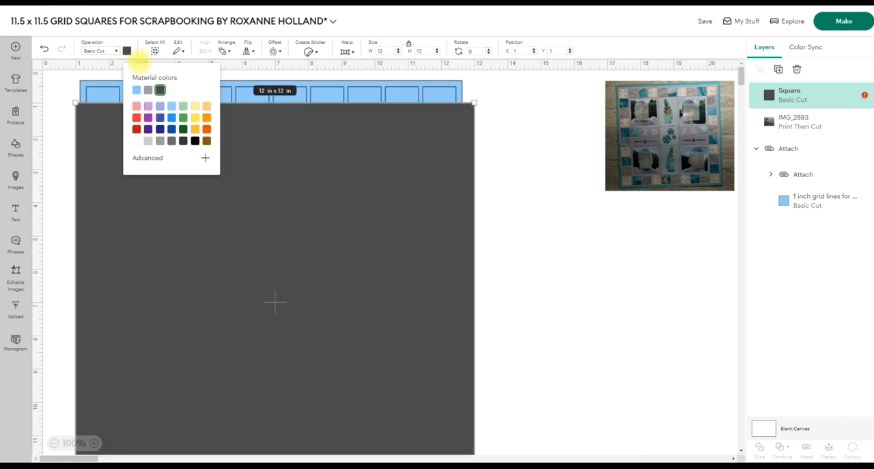
pyautogui.click(183, 105)
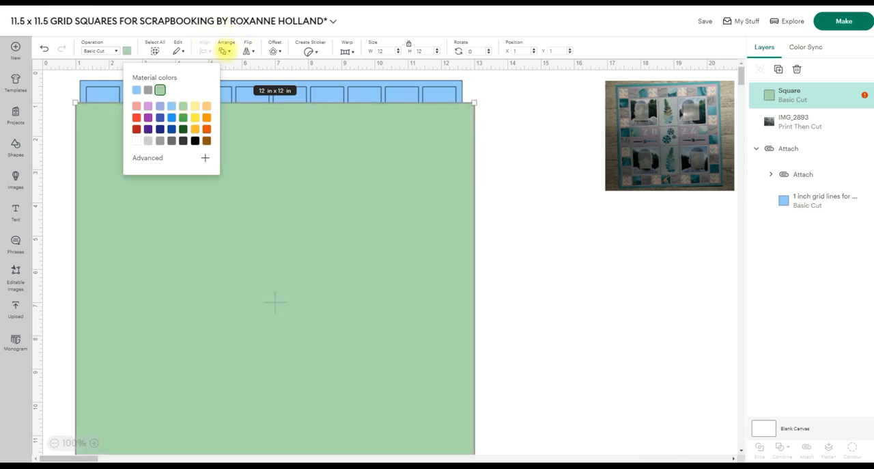
pyautogui.click(226, 49)
pyautogui.click(256, 114)
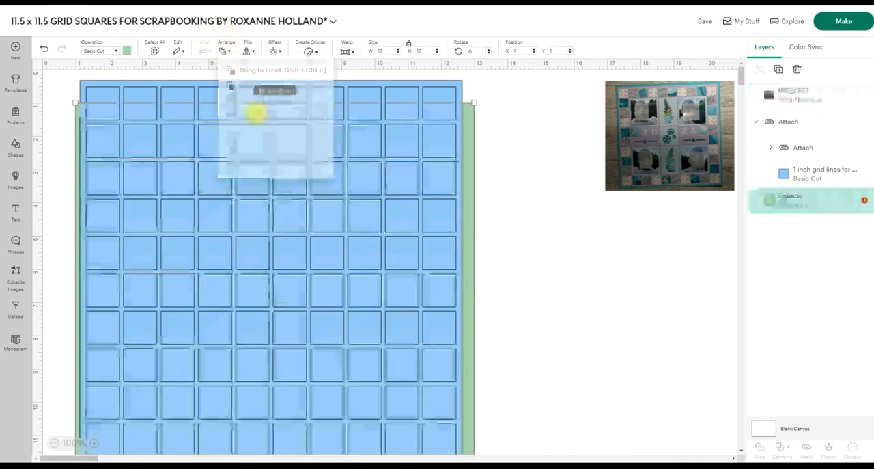
# Select the grid together with the green square and centre them on each other.
pyautogui.moveTo(499, 148); pyautogui.dragTo(423, 160)
pyautogui.click(204, 49)
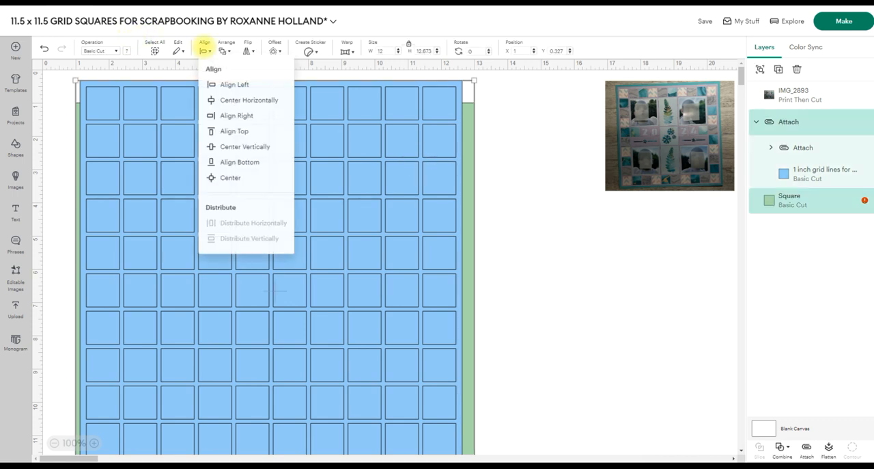
pyautogui.click(227, 179)
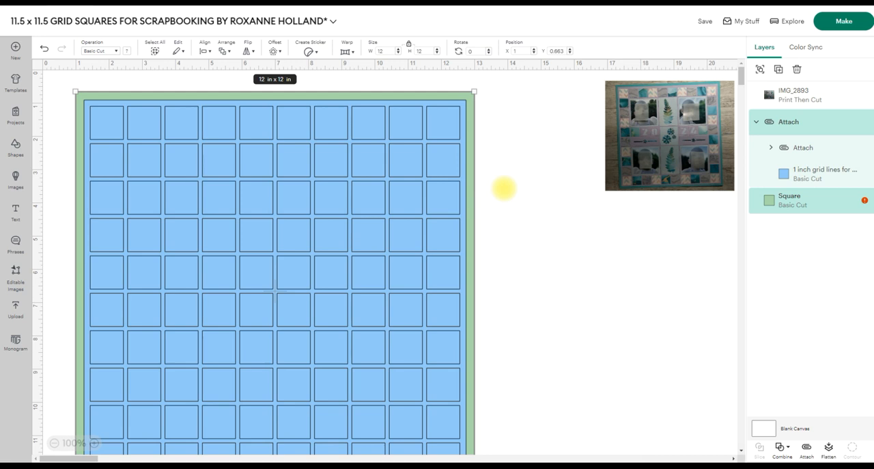
# Move the IMG_2893 photo beside the green square and enlarge it to about 8.27 x 7.05 in.
pyautogui.moveTo(634, 119); pyautogui.dragTo(530, 143)
pyautogui.moveTo(617, 227); pyautogui.dragTo(743, 353)
pyautogui.moveTo(635, 272); pyautogui.dragTo(635, 271)
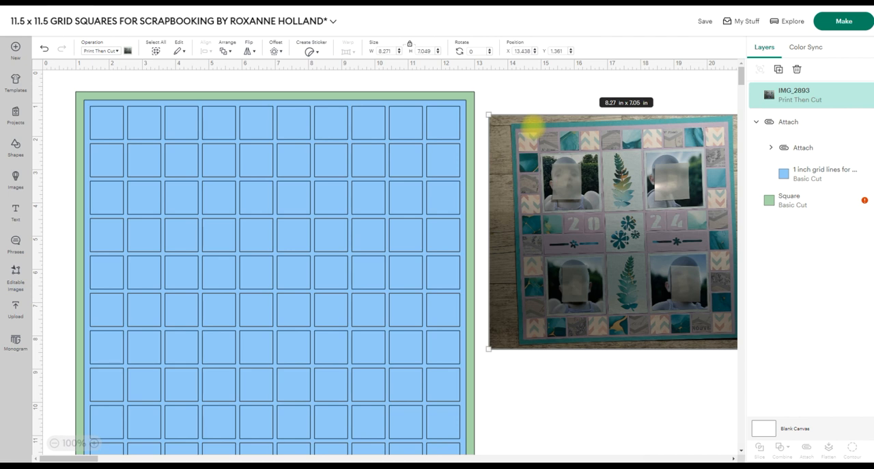
# Hide the attached grid squares and the blue 1 inch grid lines layer, leaving the green square shown.
pyautogui.moveTo(816, 155)
pyautogui.click(854, 147)
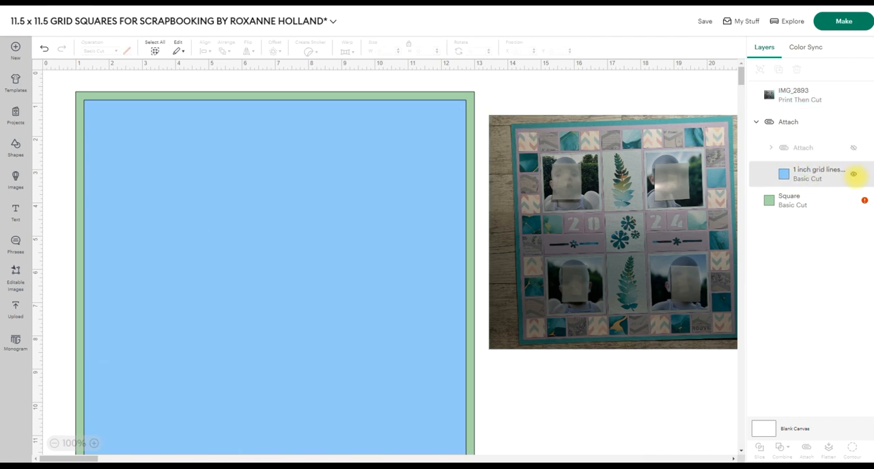
pyautogui.click(854, 173)
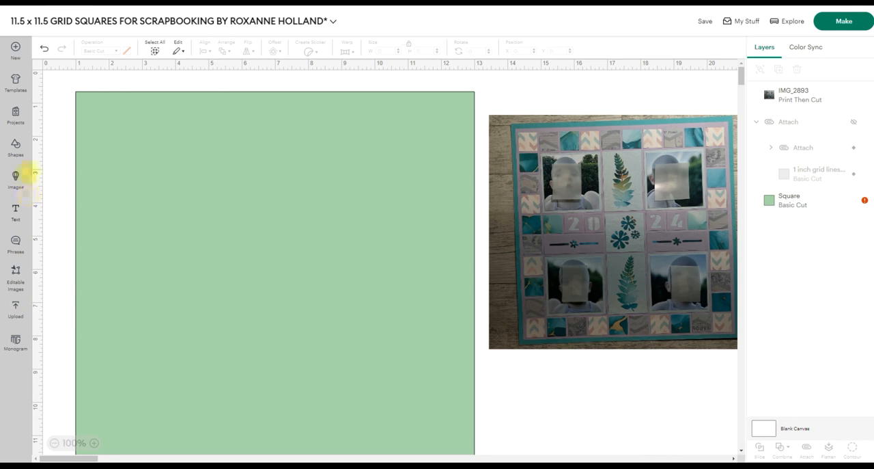
# Add a square over the green square and set its size to 10 x 10 in.
pyautogui.click(15, 143)
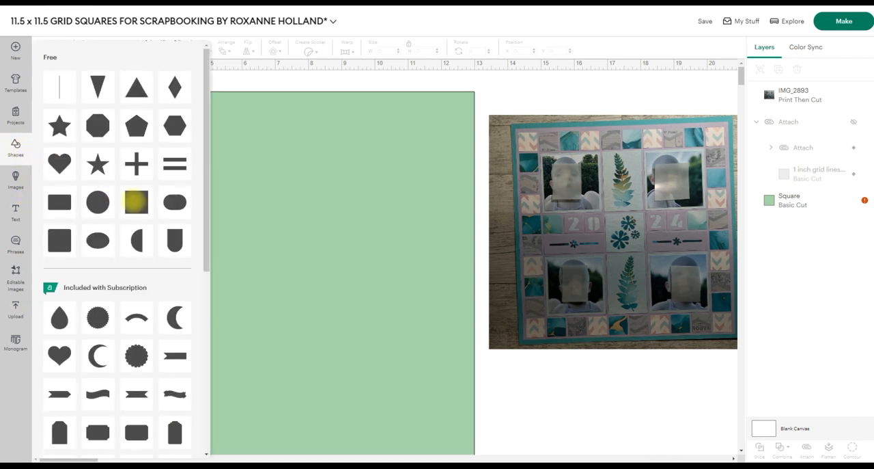
pyautogui.click(135, 201)
pyautogui.click(379, 51)
pyautogui.write('10')
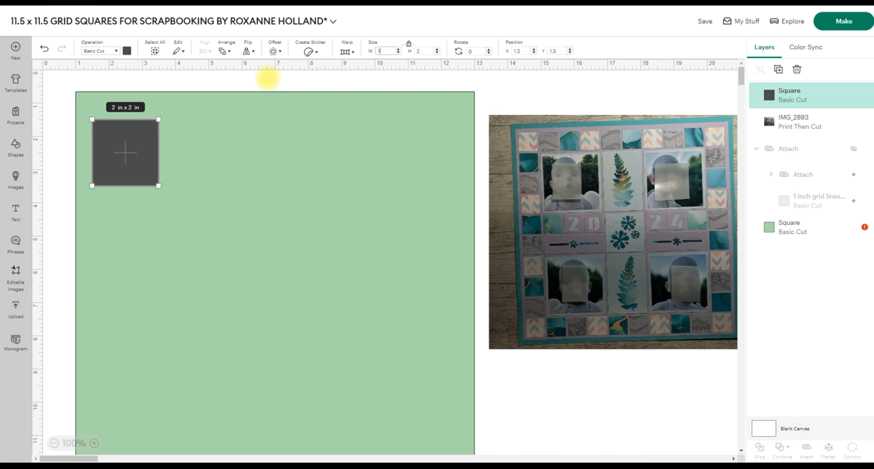
pyautogui.press('Return')
# Select the 10 in square together with the green square and centre them on each other.
pyautogui.moveTo(61, 176); pyautogui.dragTo(116, 181)
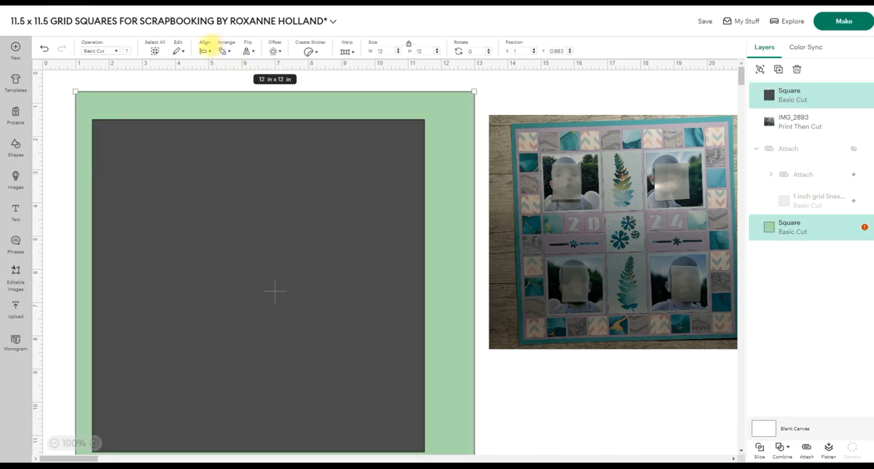
pyautogui.click(204, 50)
pyautogui.click(231, 179)
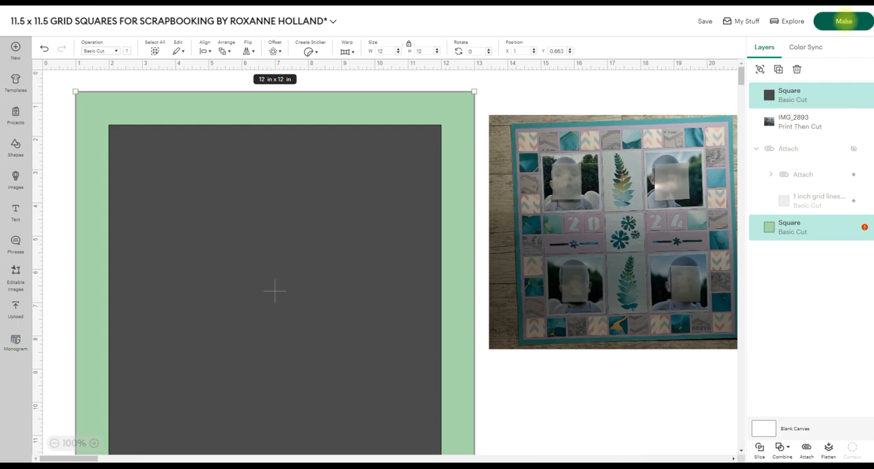
pyautogui.click(844, 21)
pyautogui.click(446, 268)
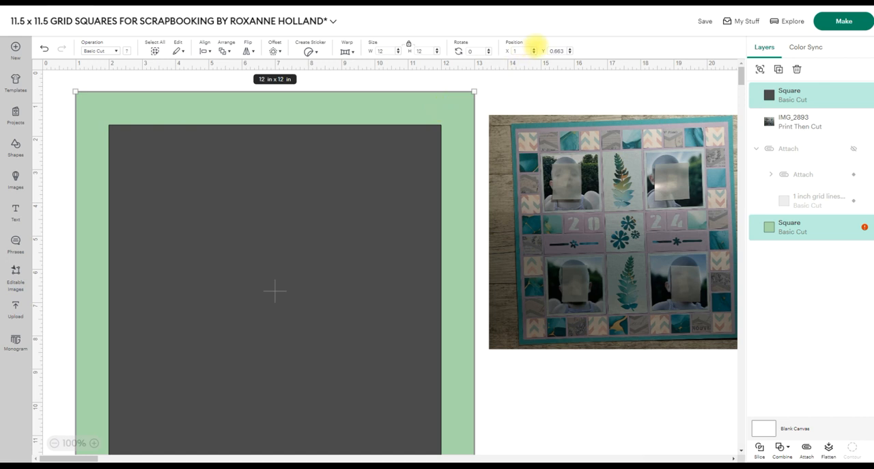
# Position the two selected squares at X 0 and Y 0 on the canvas.
pyautogui.click(519, 52)
pyautogui.write('0')
pyautogui.press('Return')
pyautogui.click(565, 51)
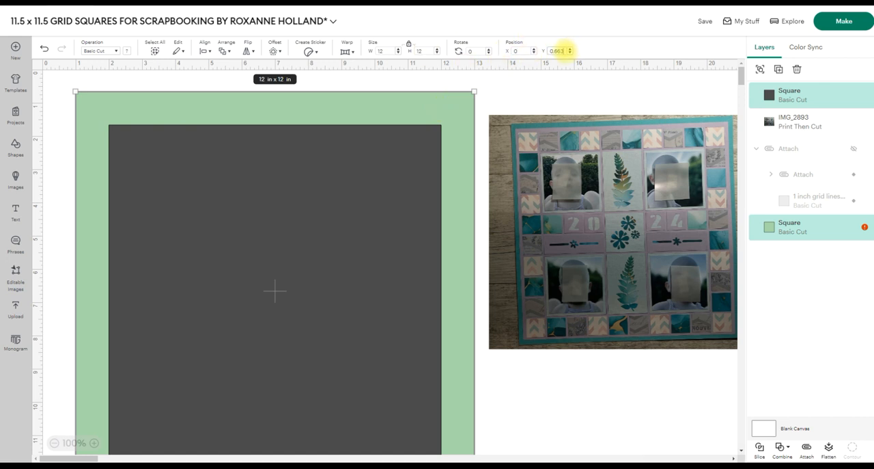
pyautogui.write('0')
pyautogui.press('Return')
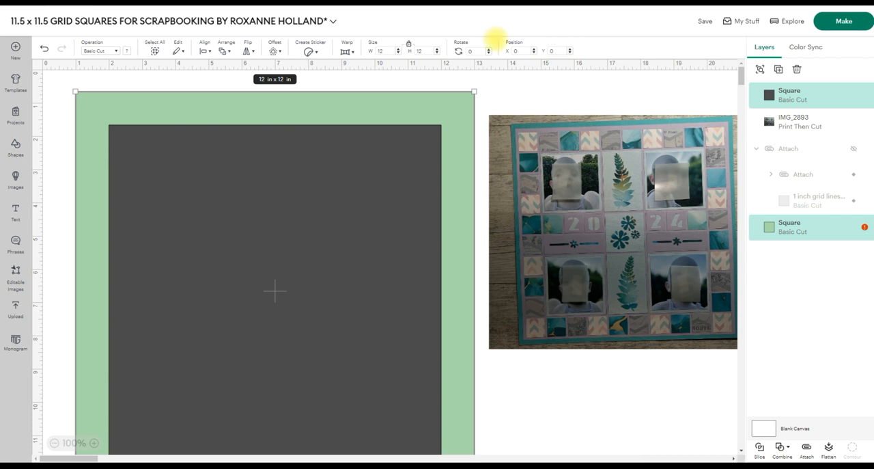
pyautogui.click(524, 389)
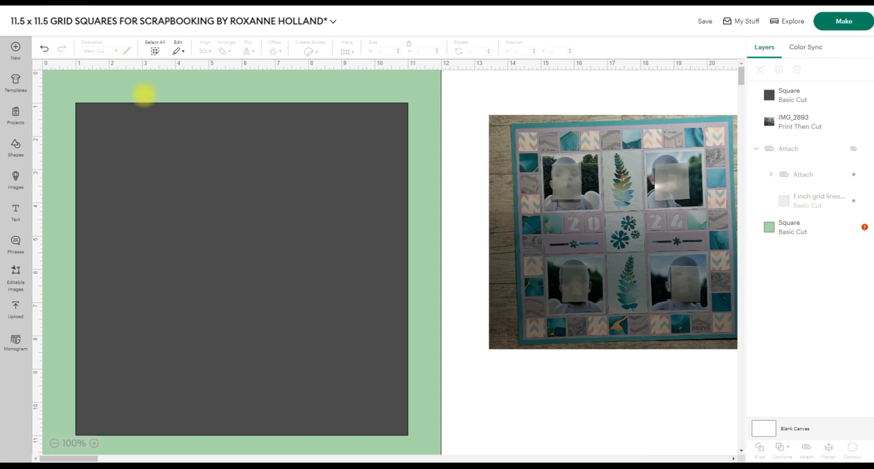
# Add another square and shrink it to a tiny dot of about 0.07 x 0.07 in.
pyautogui.click(353, 149)
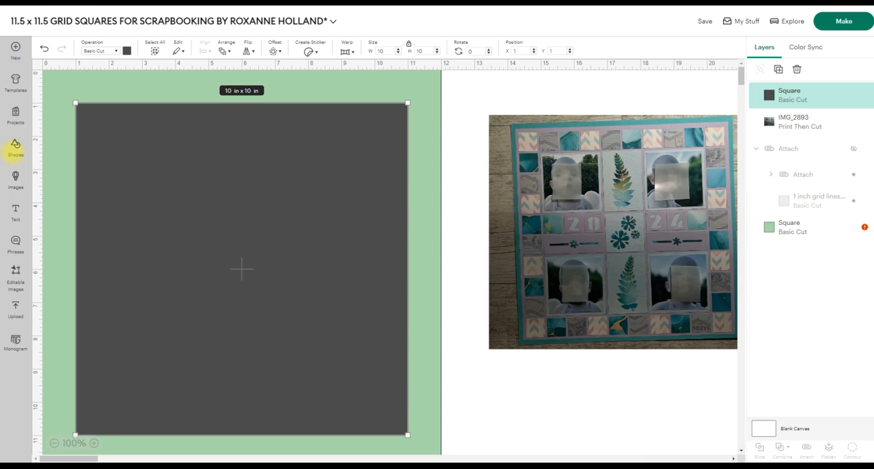
pyautogui.click(15, 147)
pyautogui.click(136, 204)
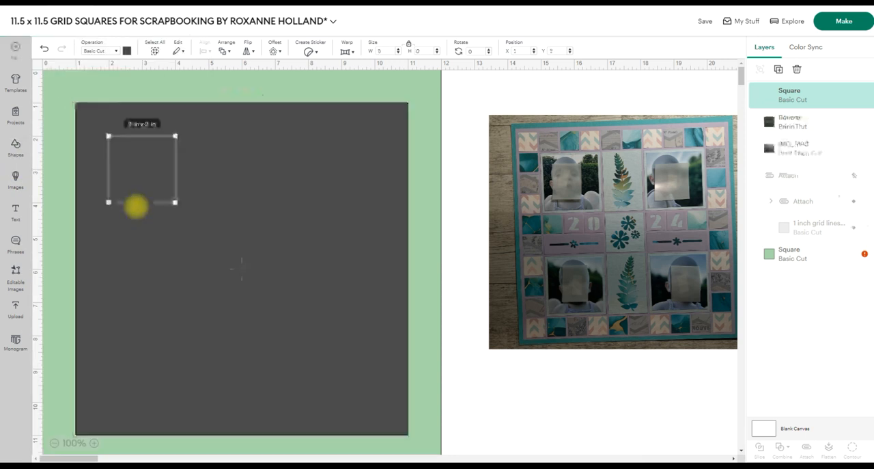
pyautogui.moveTo(176, 202); pyautogui.dragTo(110, 137)
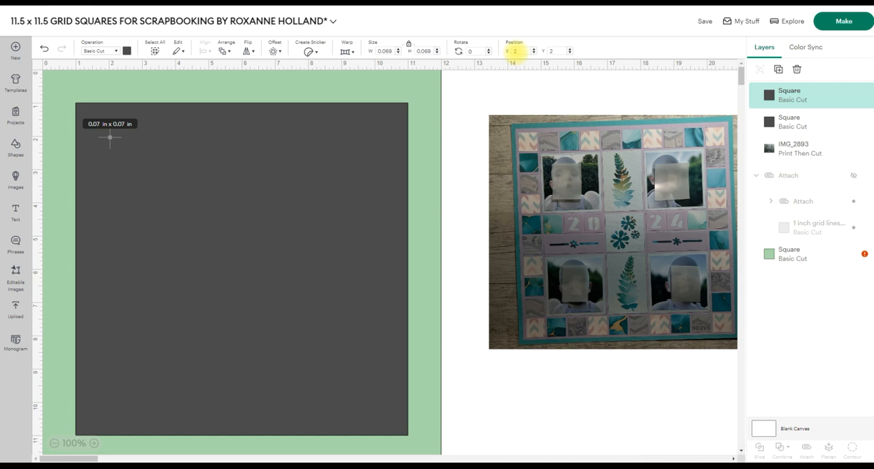
# Position the tiny square at X 0.25 and Y 0.25.
pyautogui.click(516, 51)
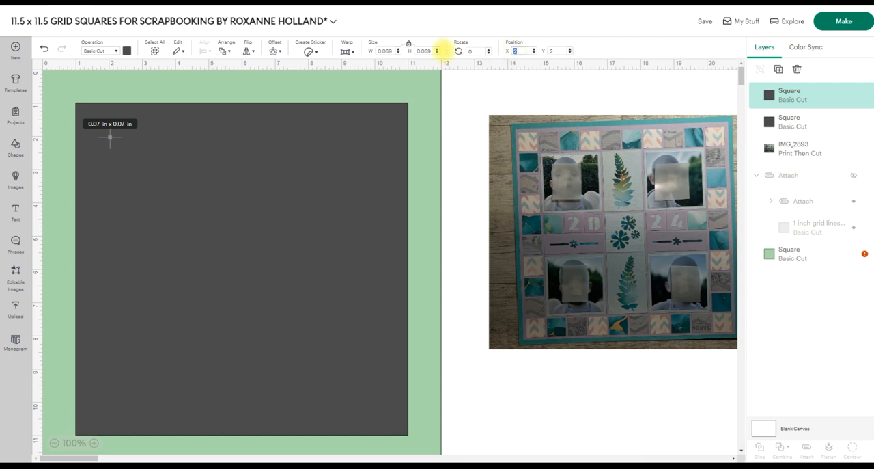
pyautogui.write('.25')
pyautogui.press('Return')
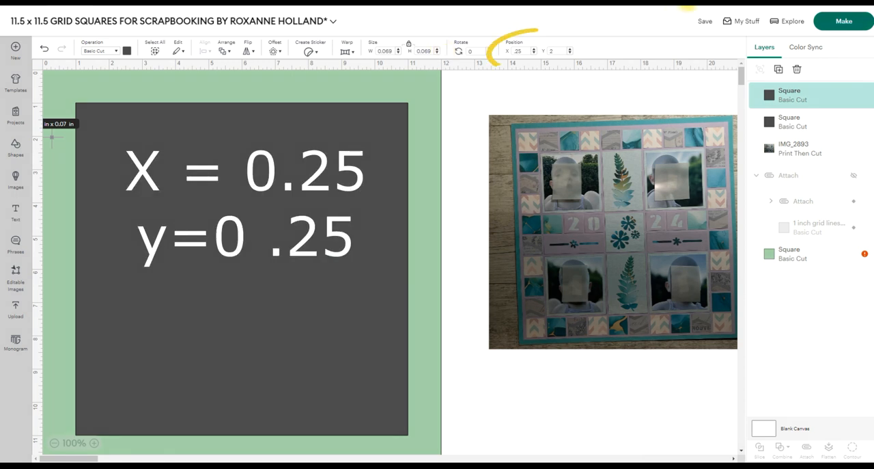
pyautogui.click(550, 51)
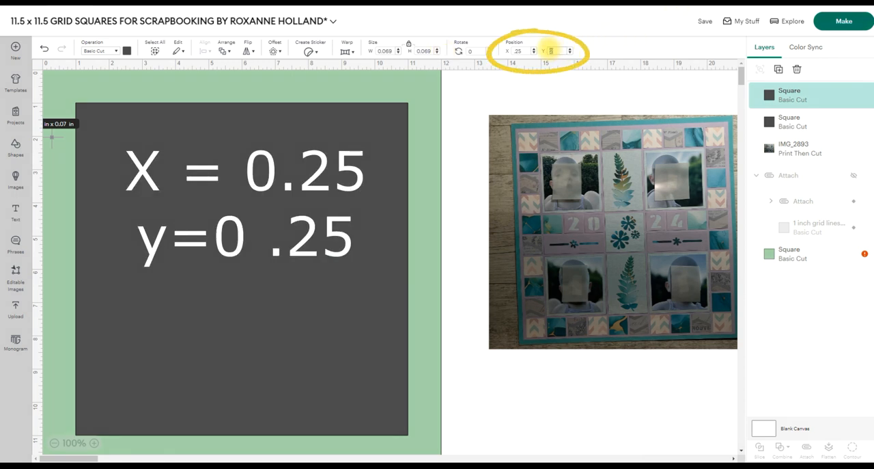
pyautogui.write('.25')
pyautogui.press('Return')
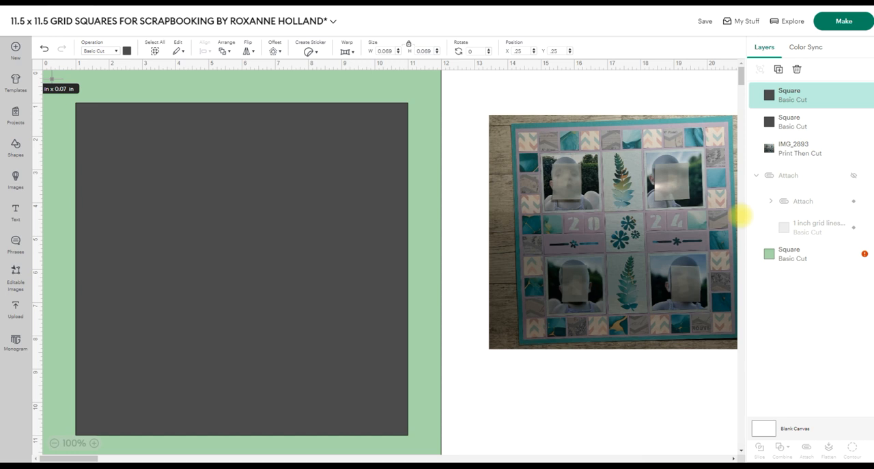
# Rename the tiny square's layer as "anchor point".
pyautogui.click(786, 251)
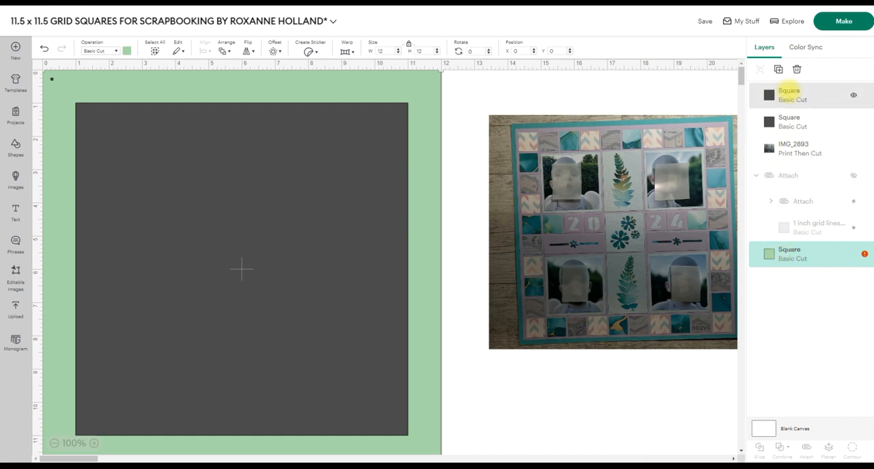
pyautogui.keyDown('shift'); pyautogui.click(789, 90); pyautogui.keyUp('shift')
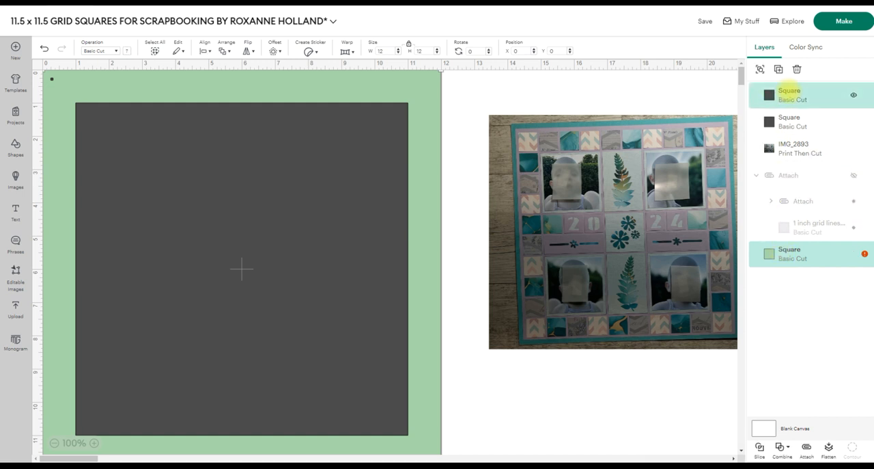
pyautogui.click(789, 91)
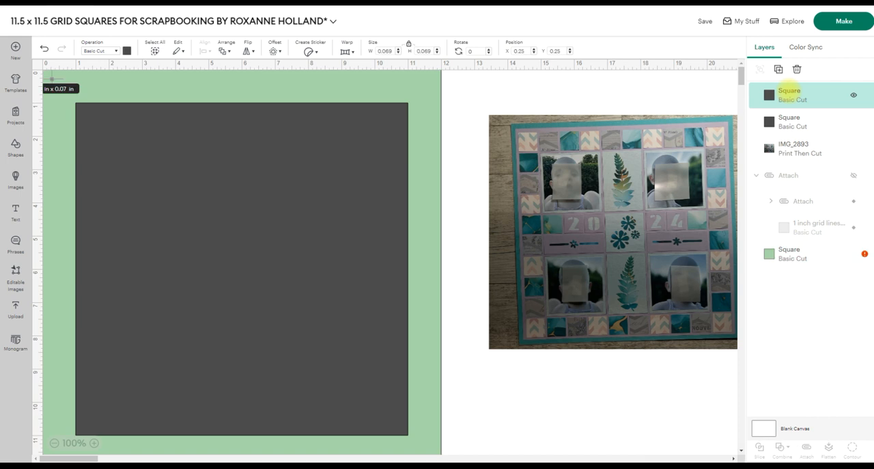
pyautogui.rightClick(795, 92)
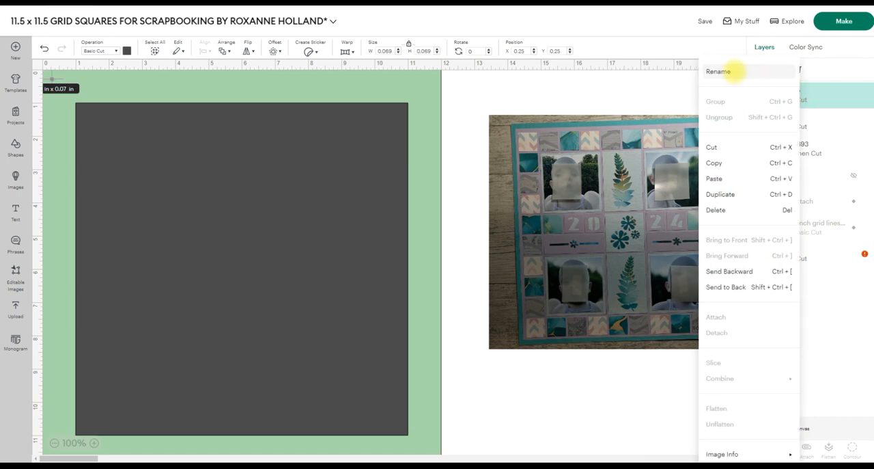
pyautogui.click(735, 70)
pyautogui.write('anchor')
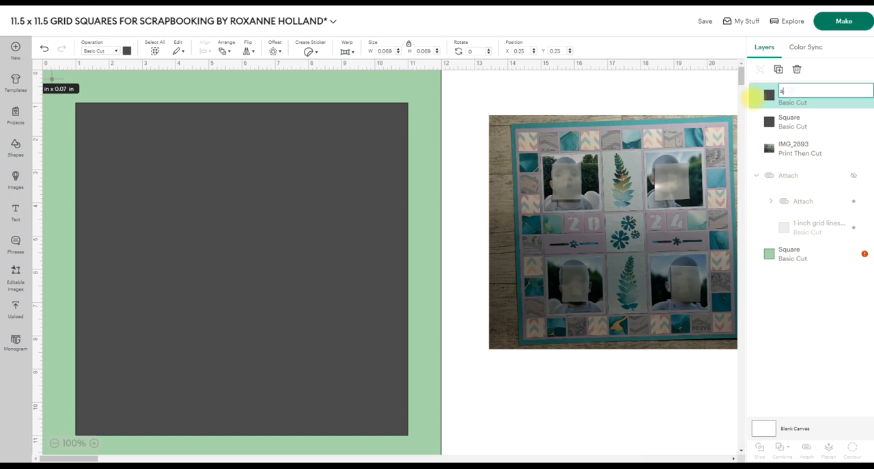
pyautogui.write(' point')
pyautogui.press('Return')
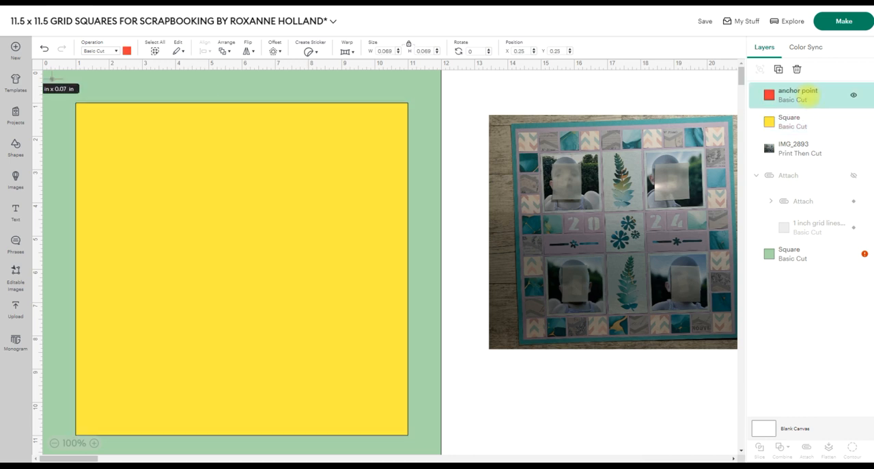
# Attach the anchor point to the yellow 10 in square and hide the green background square.
pyautogui.keyDown('shift'); pyautogui.click(791, 122); pyautogui.keyUp('shift')
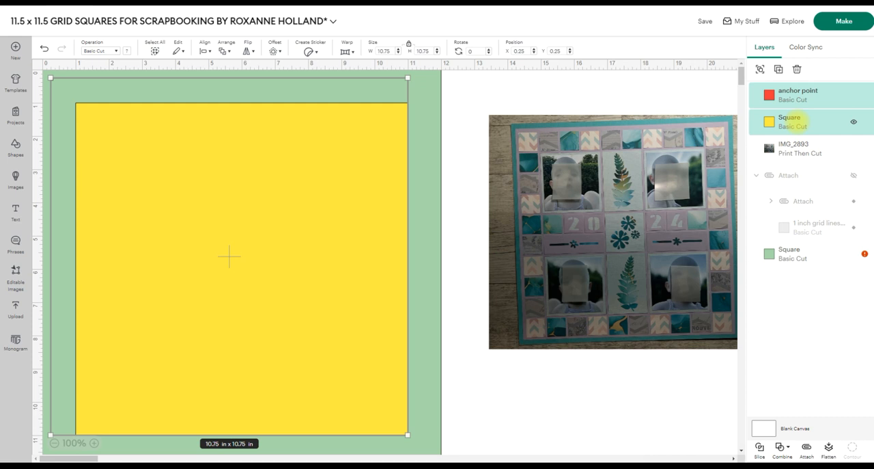
pyautogui.hotkey('ctrl', 'alt', 'a')
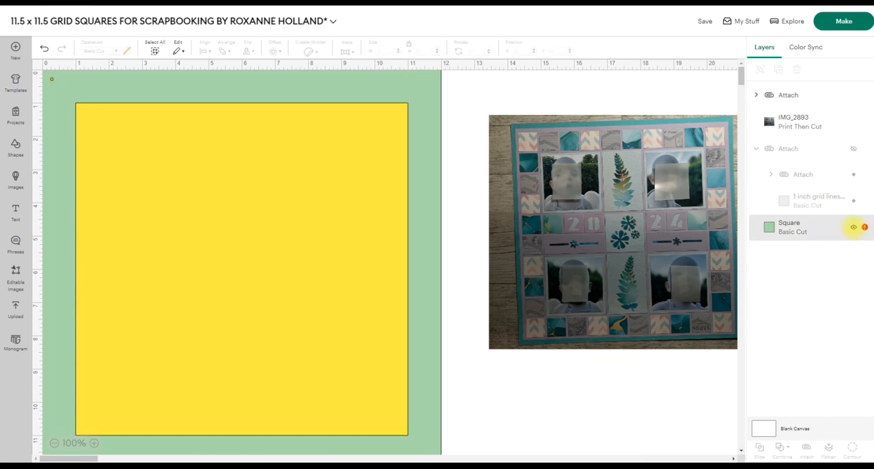
pyautogui.click(854, 227)
pyautogui.moveTo(106, 115); pyautogui.dragTo(113, 112)
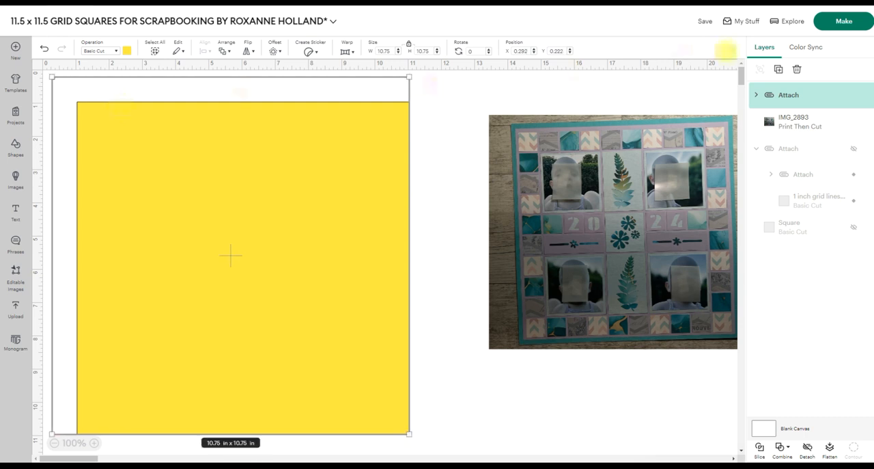
# Preview the project's mats, examine how the attached yellow square and anchor point sit on the Basic Cut mat, and return to the canvas.
pyautogui.click(829, 19)
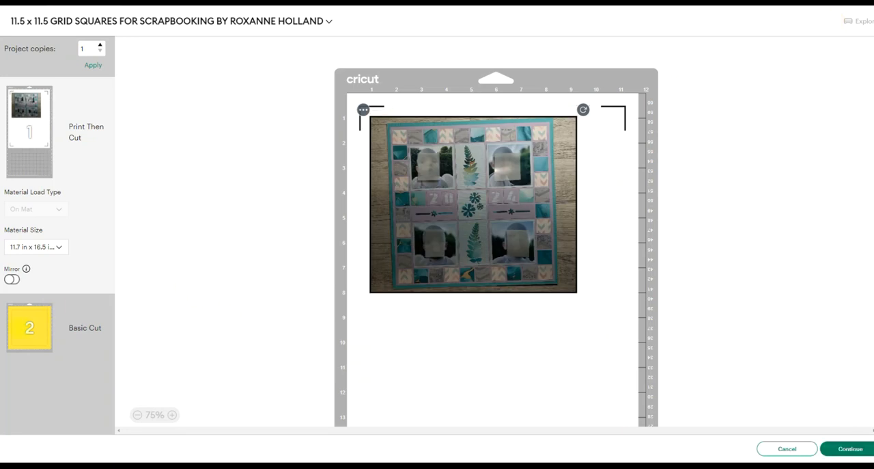
pyautogui.click(15, 325)
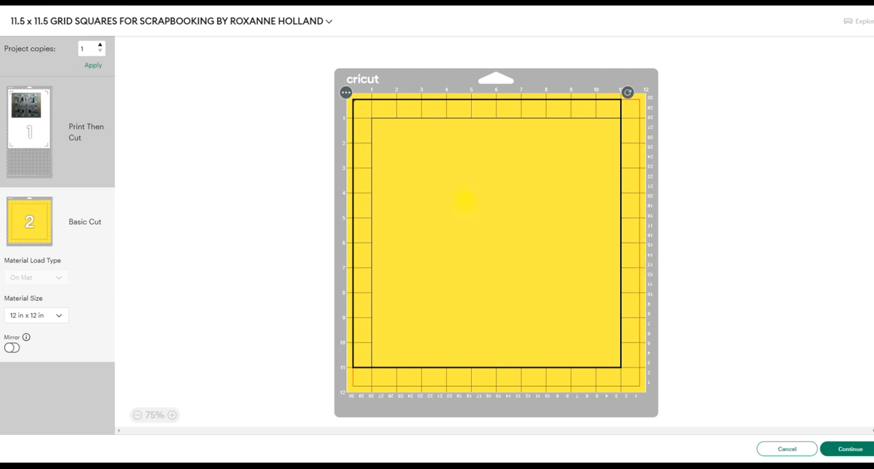
pyautogui.click(812, 187)
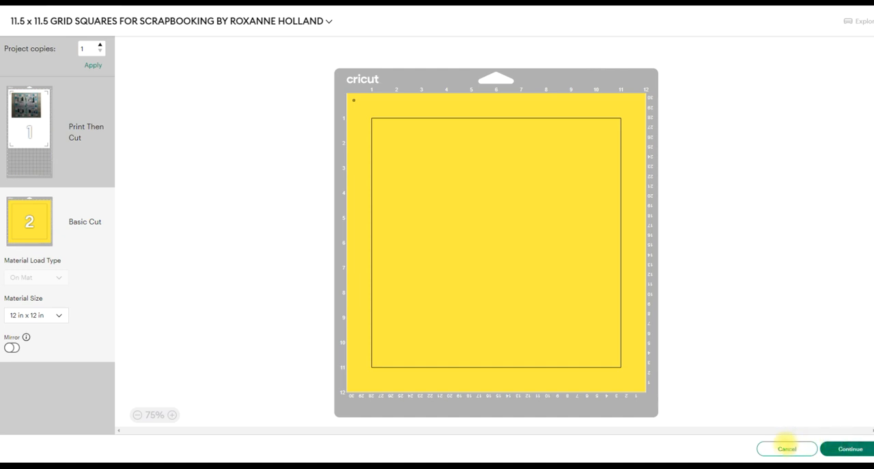
pyautogui.click(786, 448)
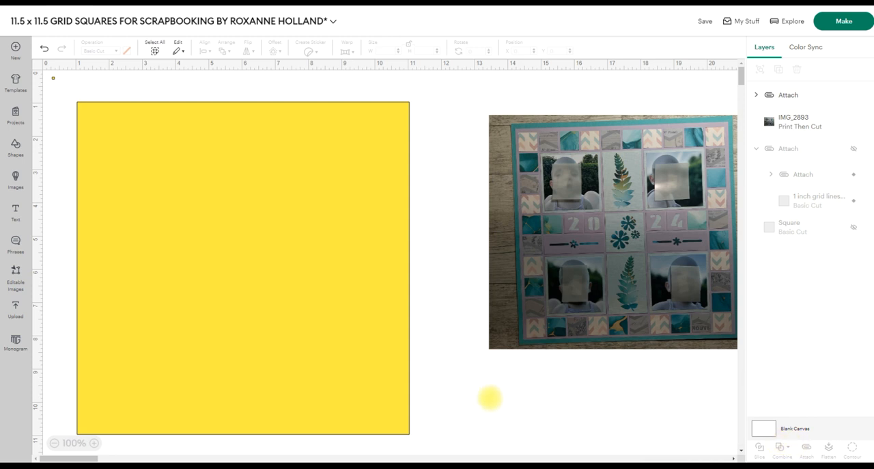
# Rename the attached group of anchor point and yellow square as "cardstock cutaway".
pyautogui.click(308, 271)
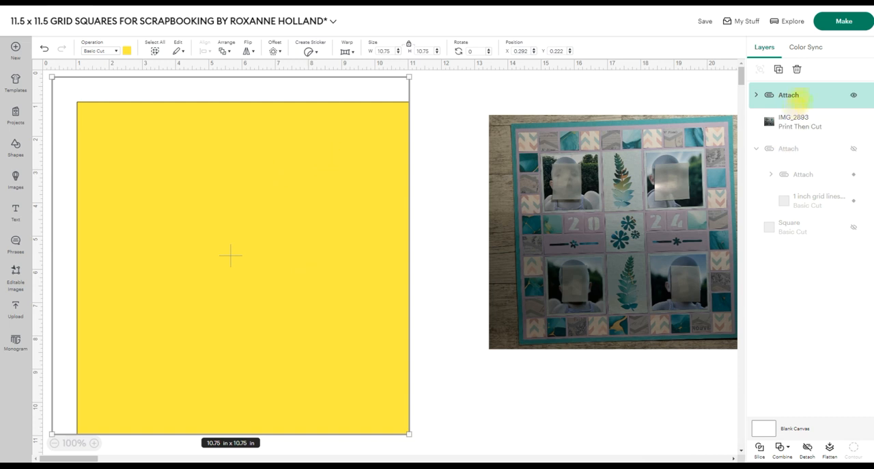
pyautogui.click(753, 95)
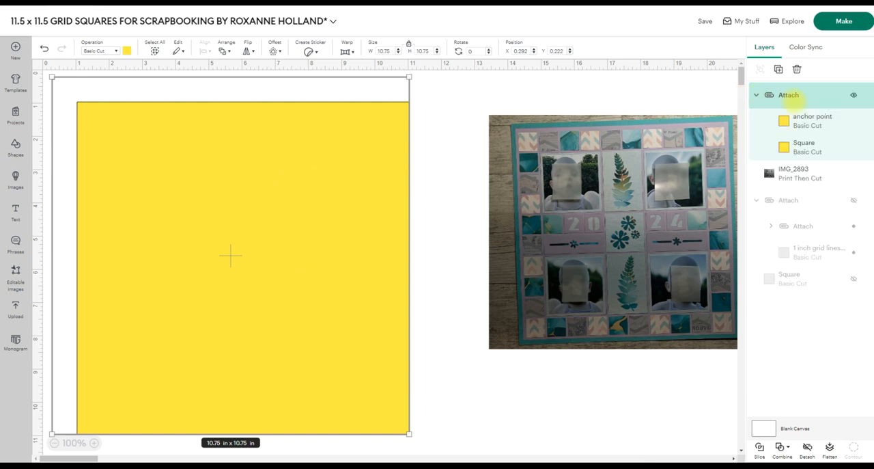
pyautogui.rightClick(789, 95)
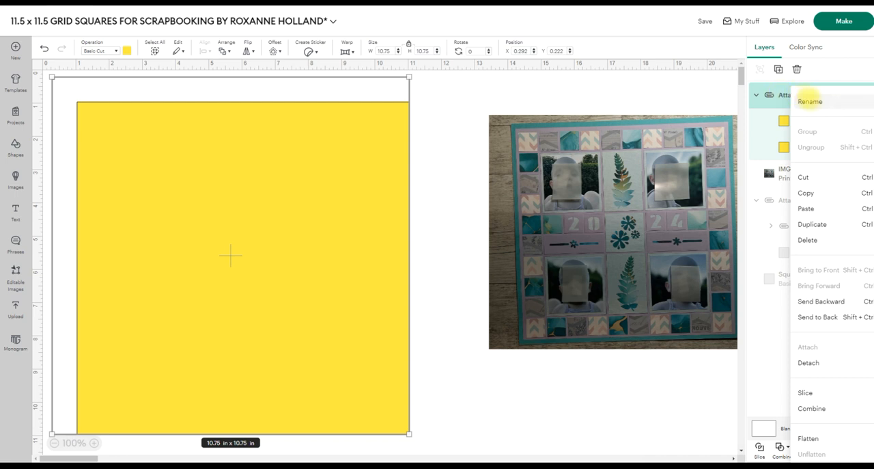
pyautogui.click(810, 100)
pyautogui.click(812, 95)
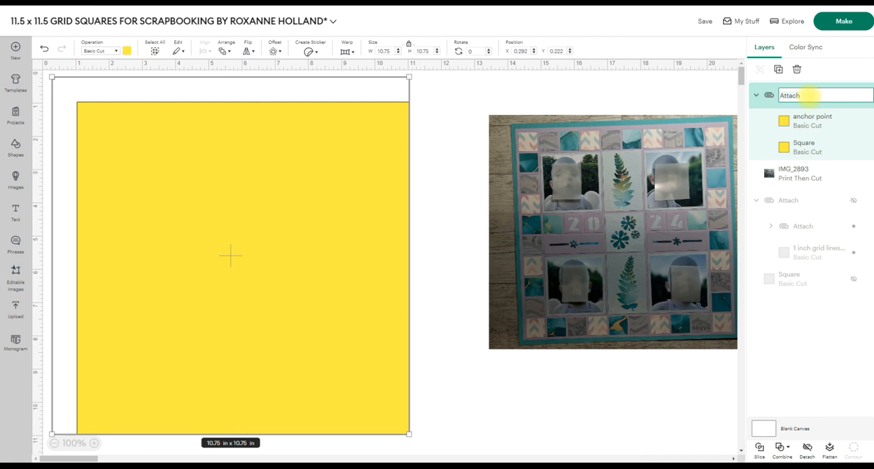
pyautogui.write('cardstock cutaway')
pyautogui.press('Return')
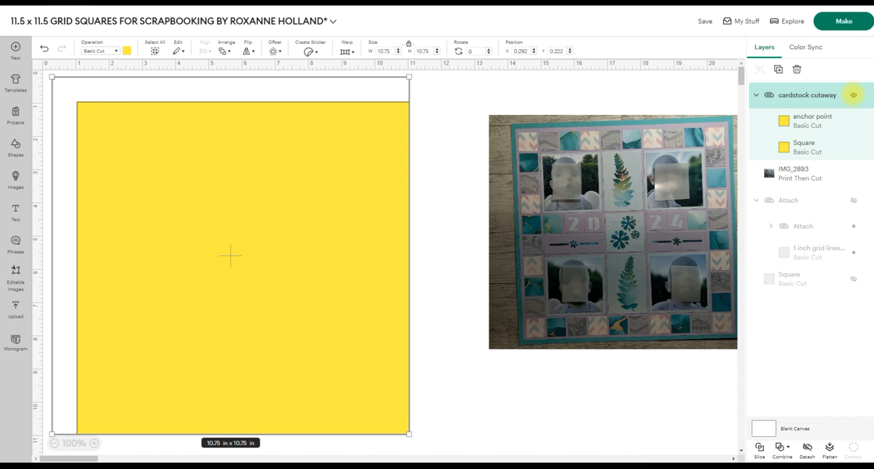
# Hide the cardstock cutaway group and show the green 12 in square again.
pyautogui.click(853, 95)
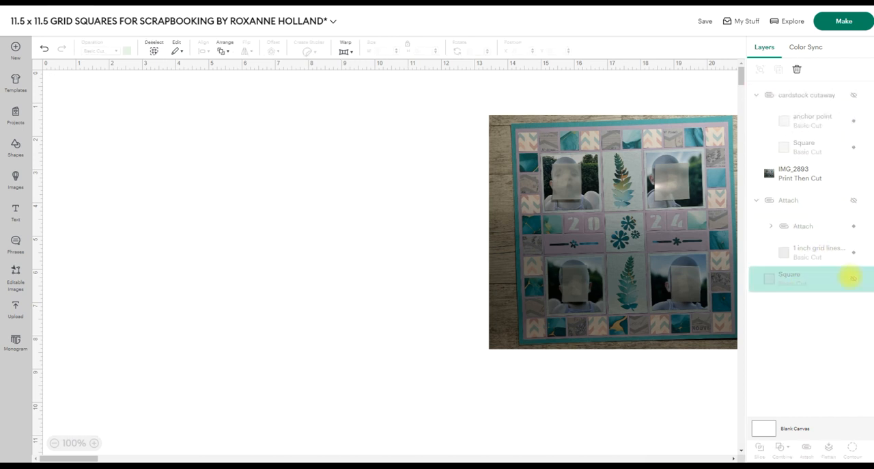
pyautogui.click(853, 277)
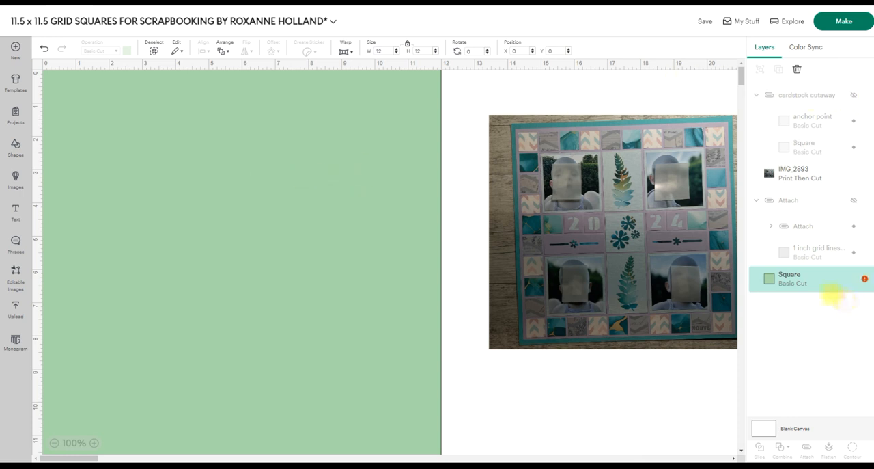
# Rename the green background square's layer as "12 x 12".
pyautogui.rightClick(802, 280)
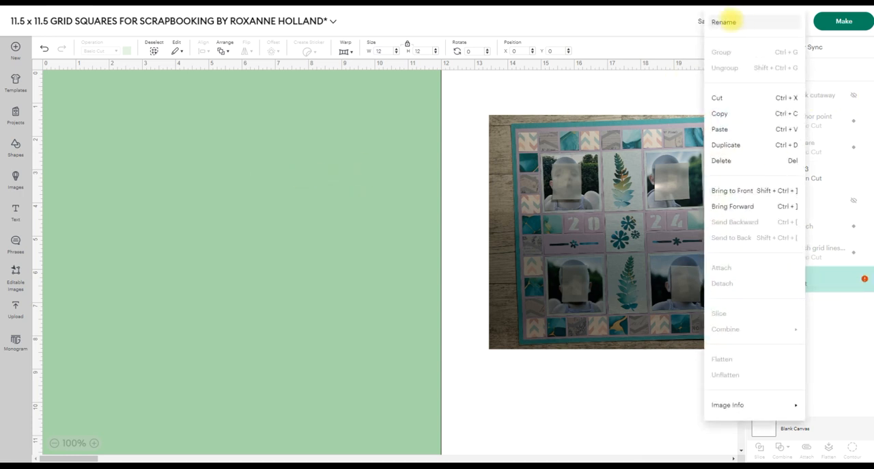
pyautogui.click(726, 21)
pyautogui.write('12')
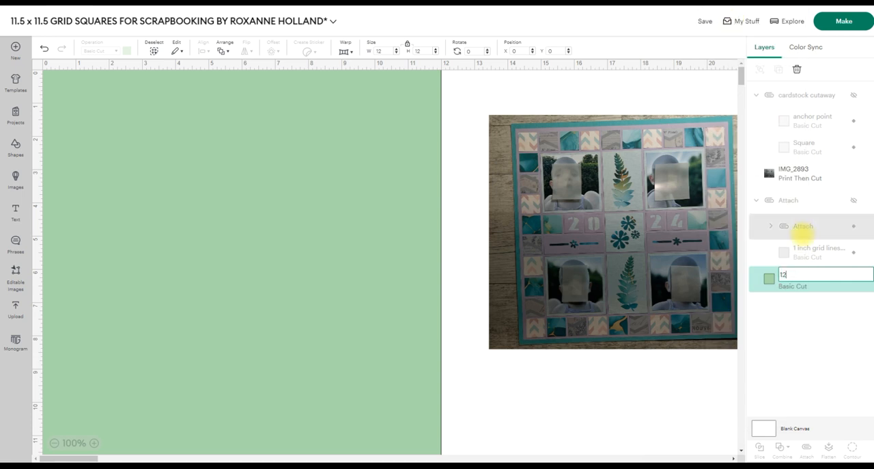
pyautogui.write(' x 12')
pyautogui.press('Return')
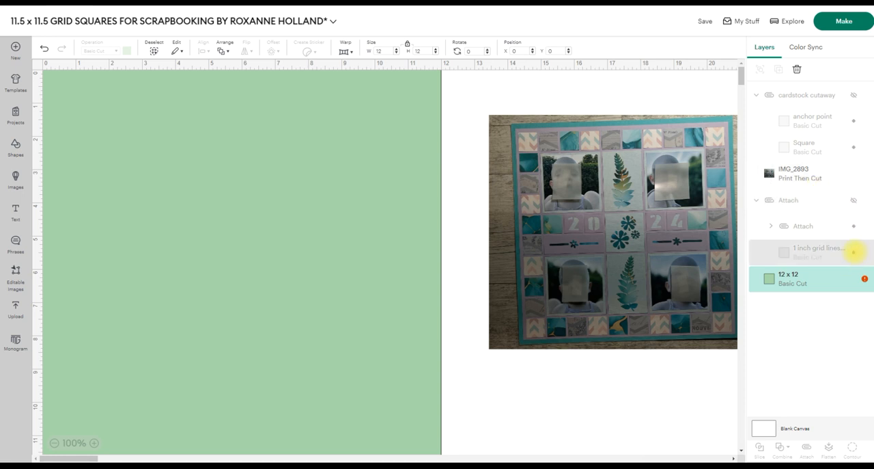
# Show the attached 1 inch grid group and center it on the green 12 x 12 square.
pyautogui.click(852, 200)
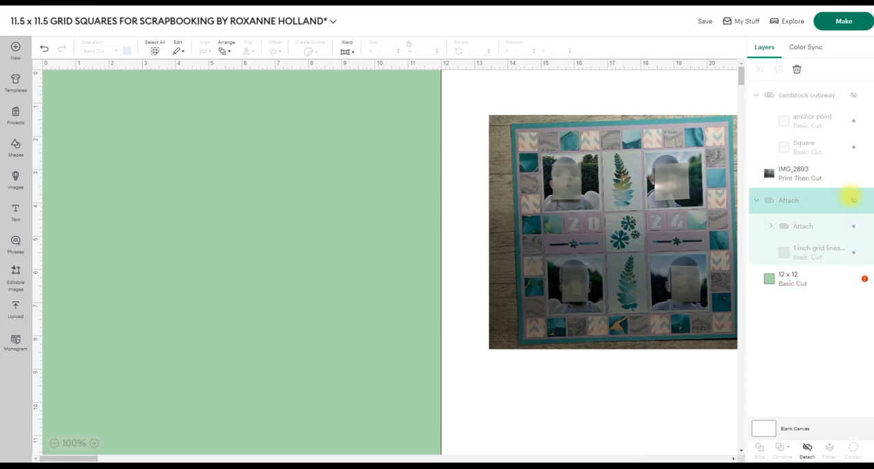
pyautogui.click(854, 199)
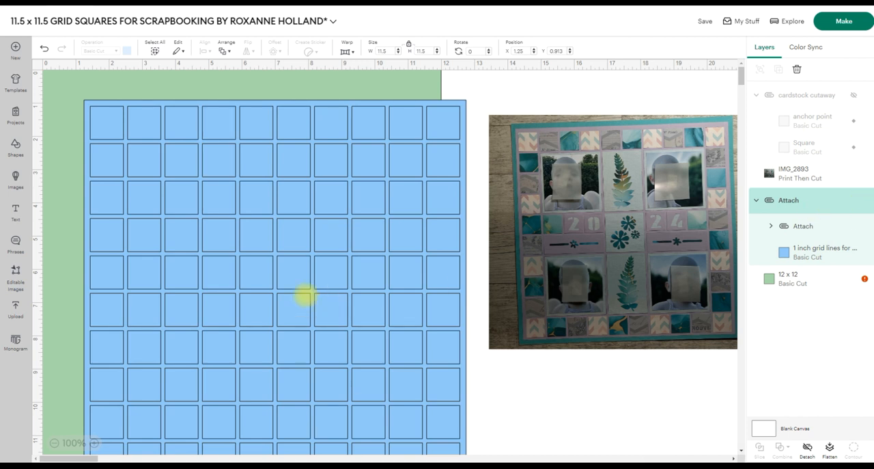
pyautogui.moveTo(492, 88); pyautogui.dragTo(410, 121)
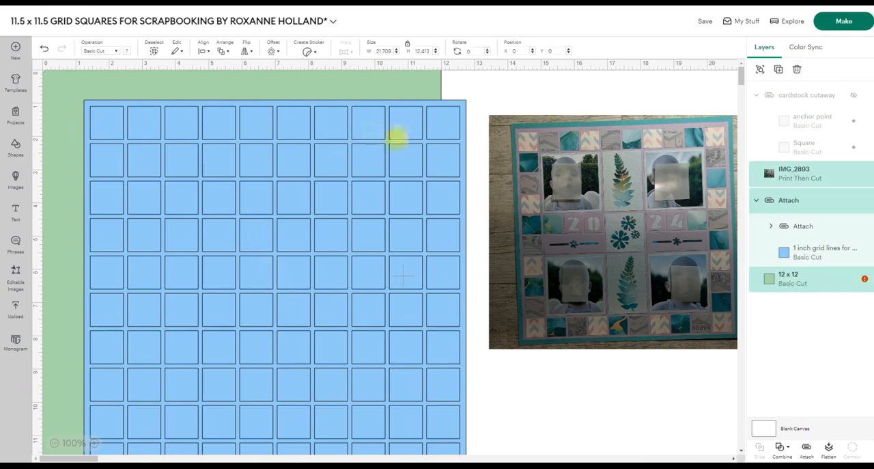
pyautogui.moveTo(463, 77); pyautogui.dragTo(413, 111)
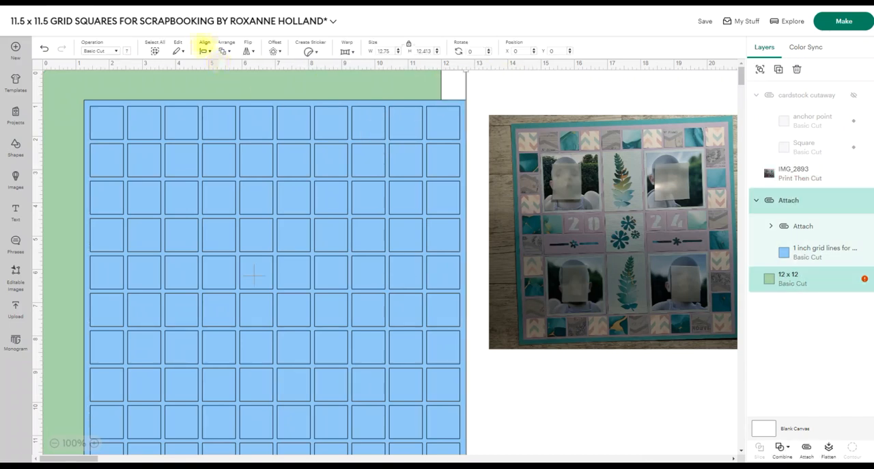
pyautogui.click(205, 51)
pyautogui.click(239, 179)
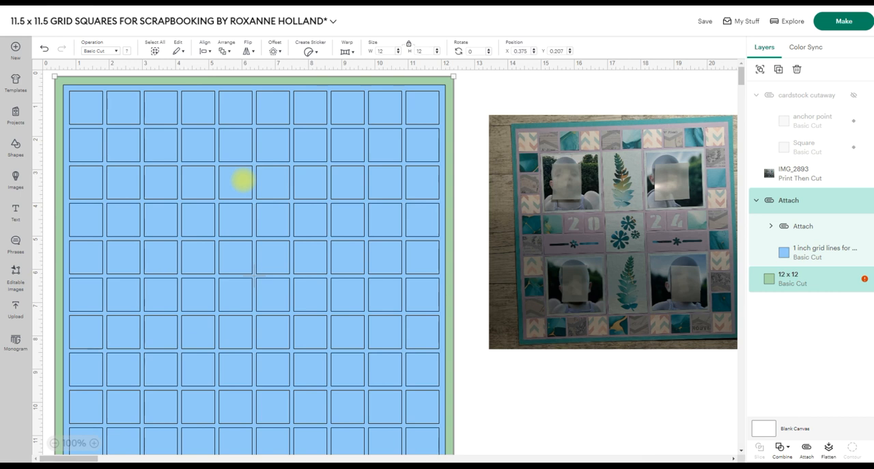
pyautogui.click(467, 90)
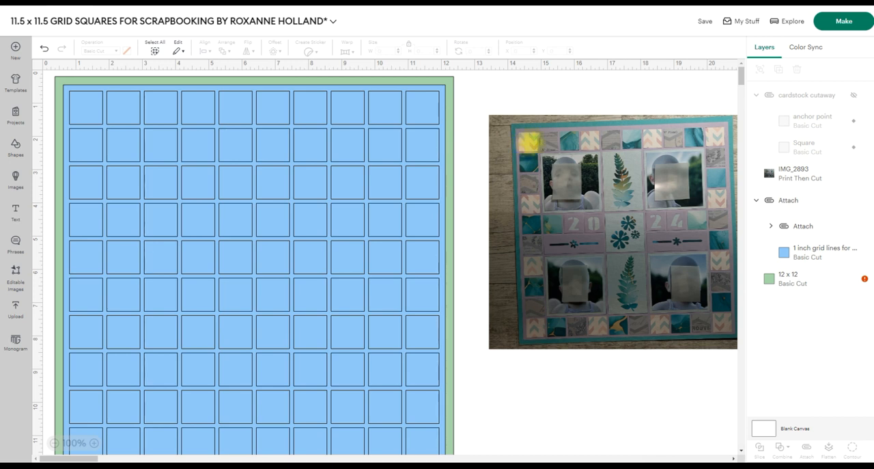
# Move the reference photo farther away from the grid and add a new square sized 1.02 in.
pyautogui.moveTo(530, 141); pyautogui.dragTo(654, 96)
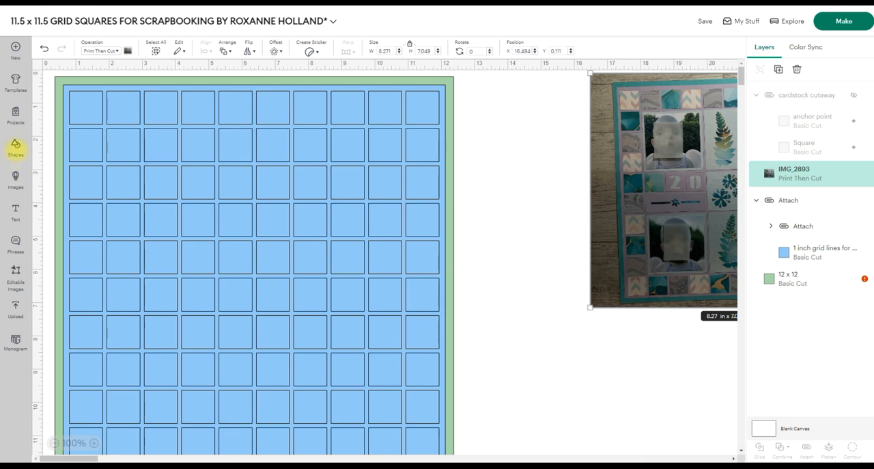
pyautogui.click(15, 145)
pyautogui.click(135, 198)
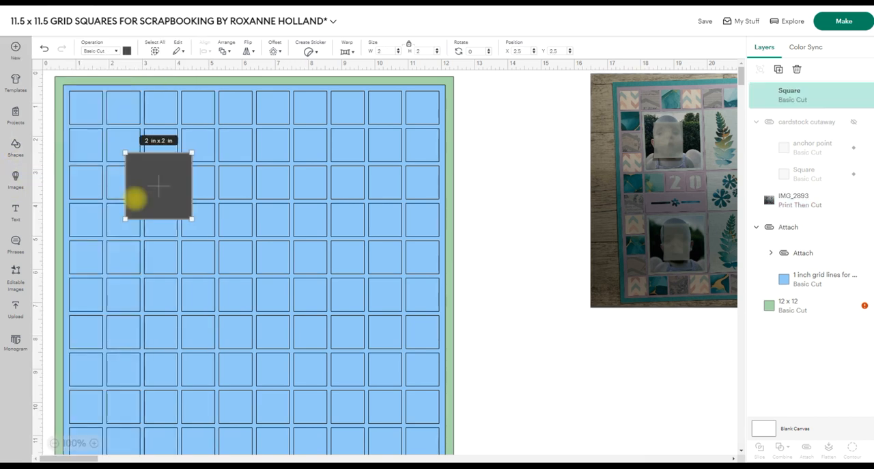
pyautogui.click(382, 52)
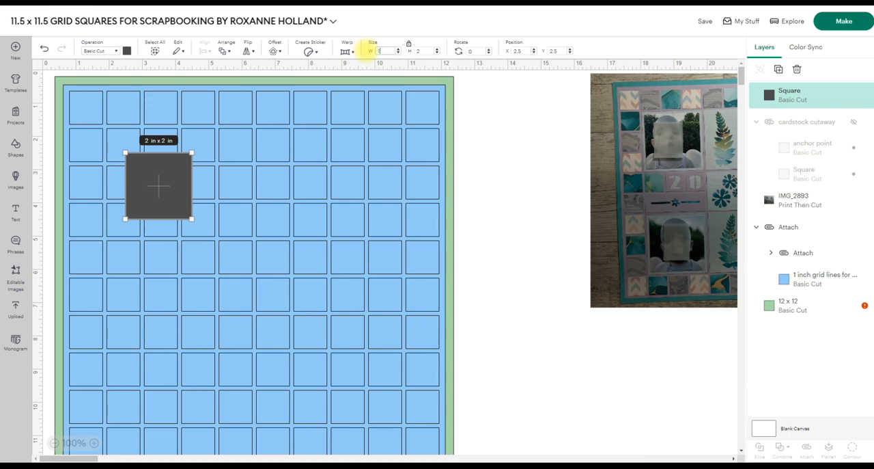
pyautogui.press('Return')
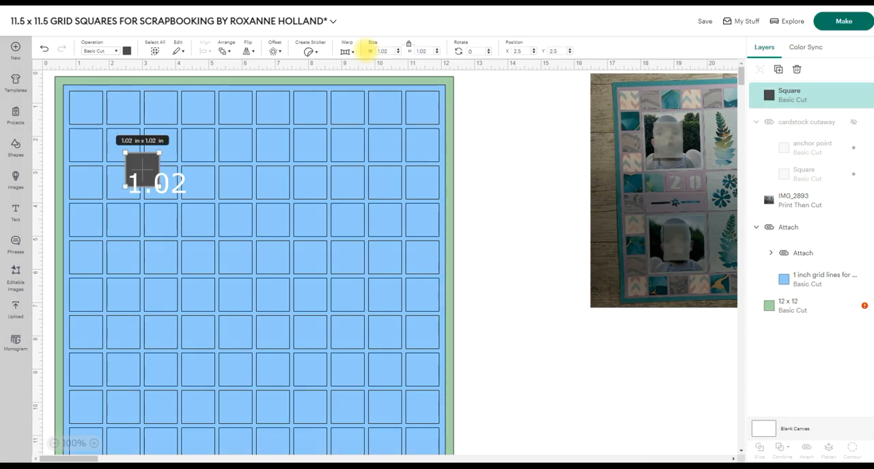
# Place the dark square over the first cell of the grid's top row and change its operation to Guide.
pyautogui.moveTo(145, 169); pyautogui.dragTo(88, 108)
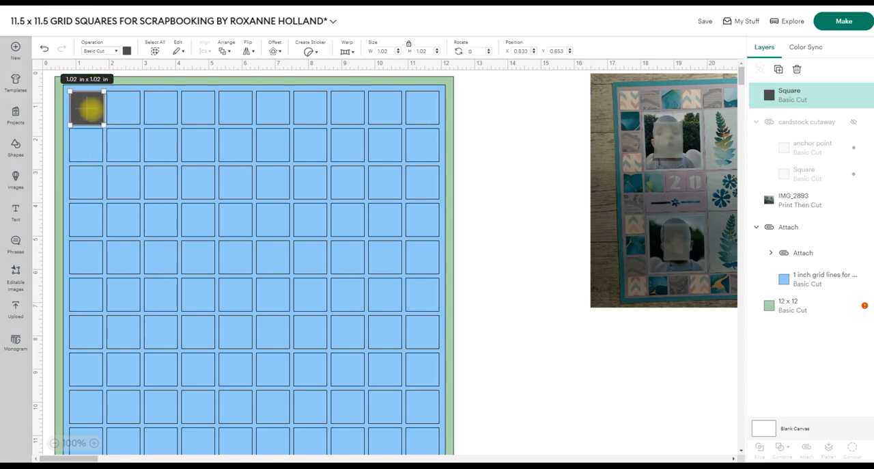
pyautogui.click(115, 51)
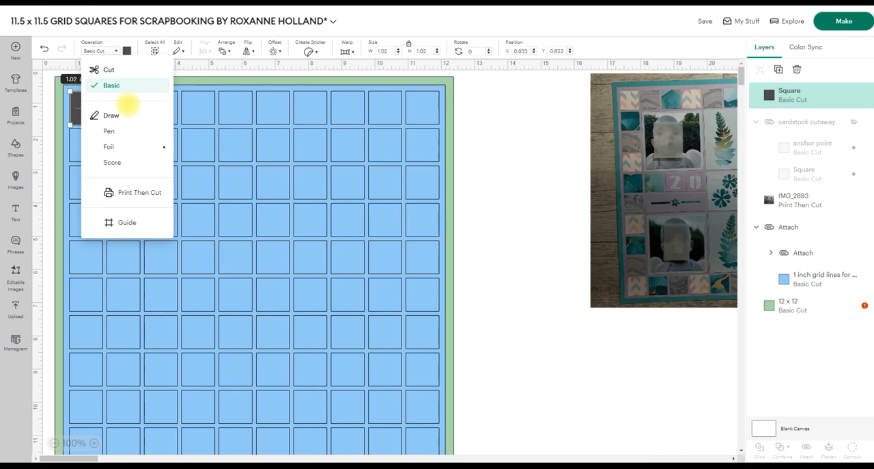
pyautogui.click(123, 221)
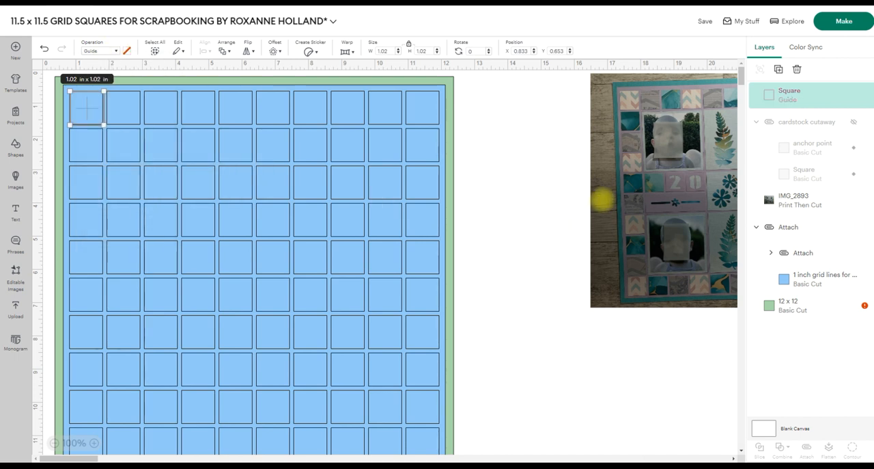
pyautogui.click(560, 190)
# Fine-tune the guide square's position so its outline lines up with the grid's first cell.
pyautogui.click(90, 104)
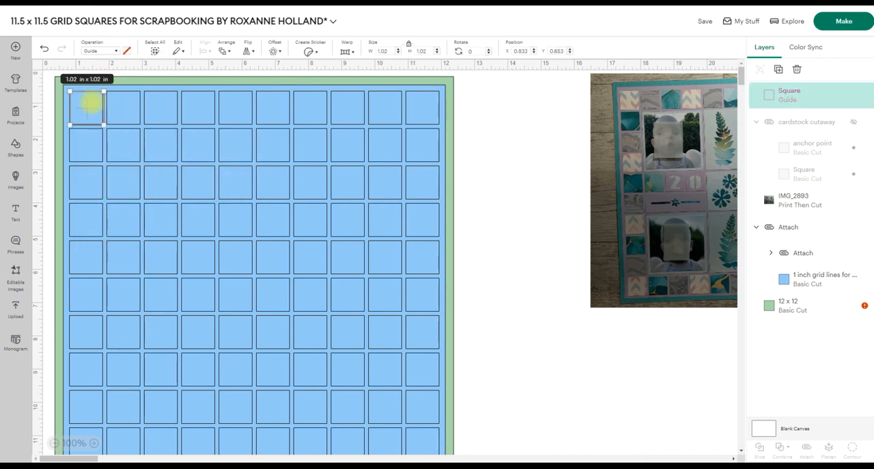
pyautogui.press('Left')
pyautogui.press('Left')
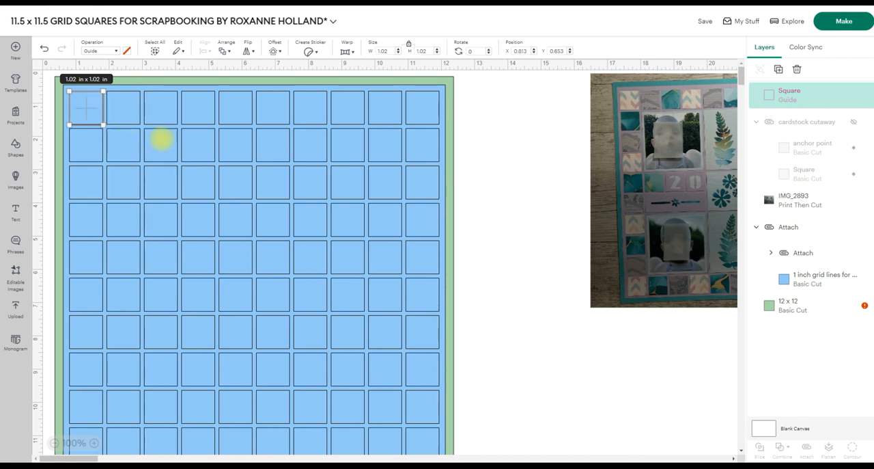
pyautogui.click(492, 139)
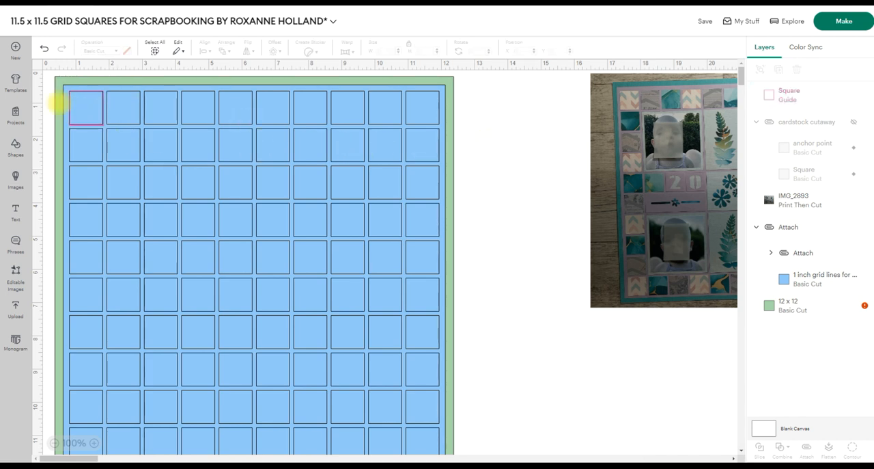
pyautogui.click(86, 107)
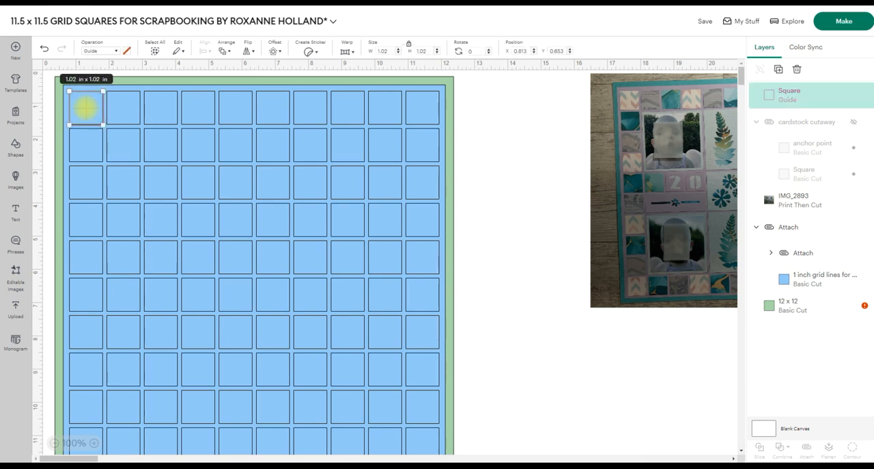
pyautogui.press('Up')
pyautogui.press('Up')
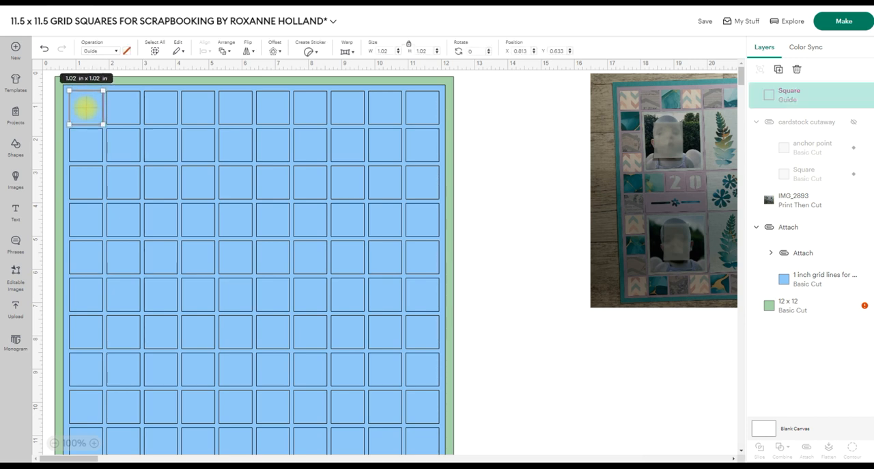
pyautogui.click(478, 211)
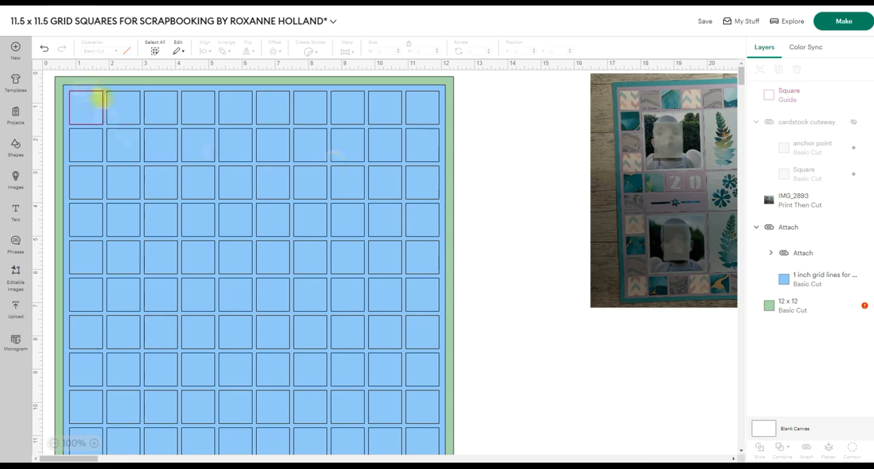
pyautogui.click(79, 103)
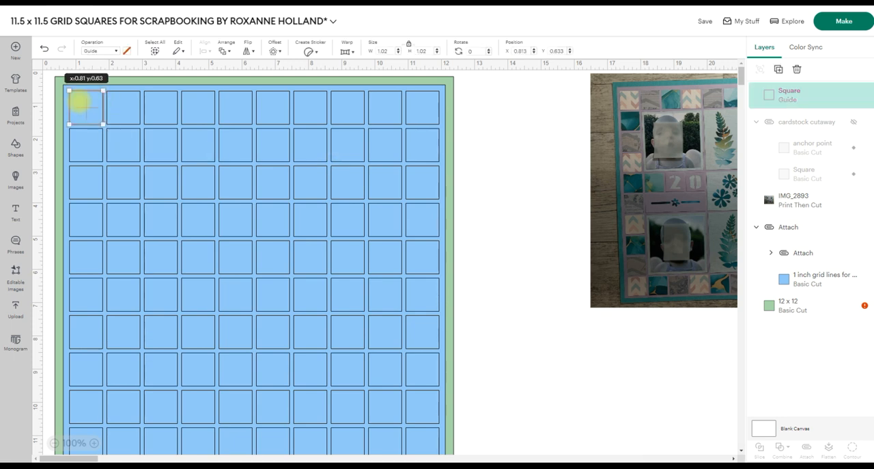
pyautogui.moveTo(80, 102); pyautogui.dragTo(78, 104)
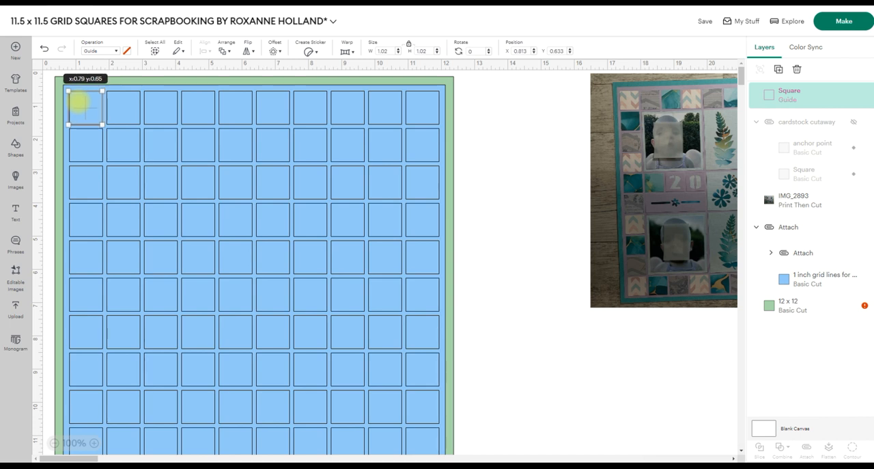
pyautogui.moveTo(79, 102); pyautogui.dragTo(78, 103)
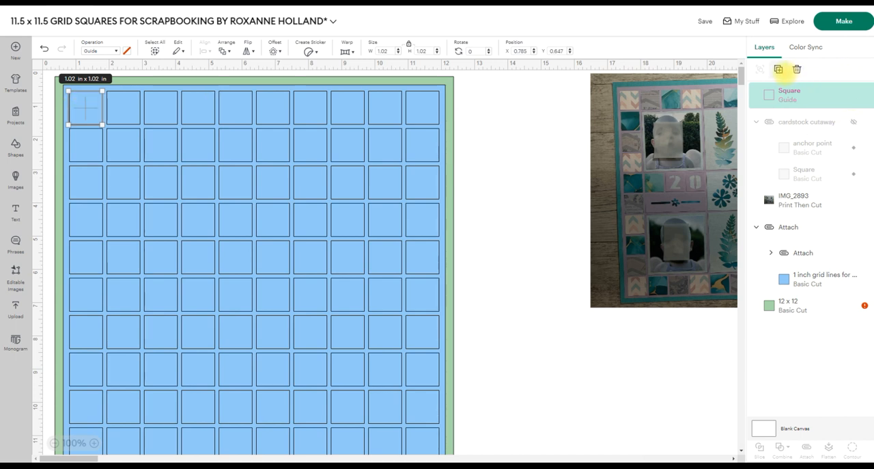
# Duplicate the guide square onto the second top-row cell, change both squares to Basic Cut, and fine-tune the copy's alignment.
pyautogui.click(778, 69)
pyautogui.moveTo(168, 190); pyautogui.dragTo(131, 112)
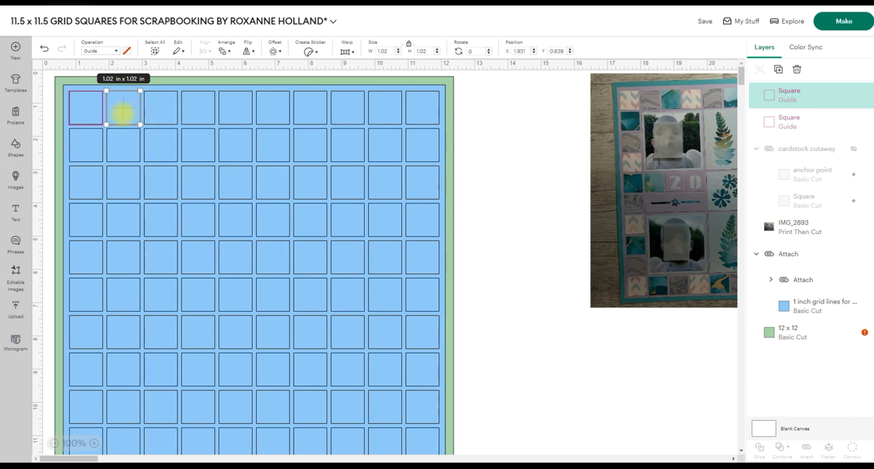
pyautogui.click(82, 111)
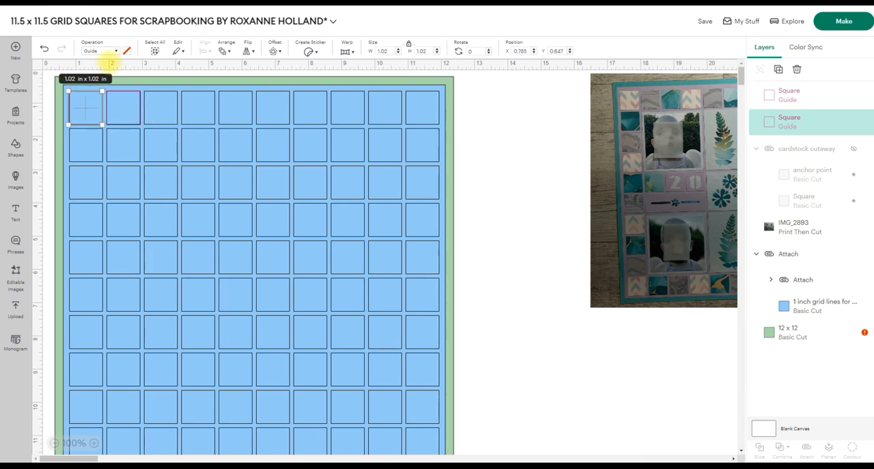
pyautogui.click(118, 51)
pyautogui.click(112, 84)
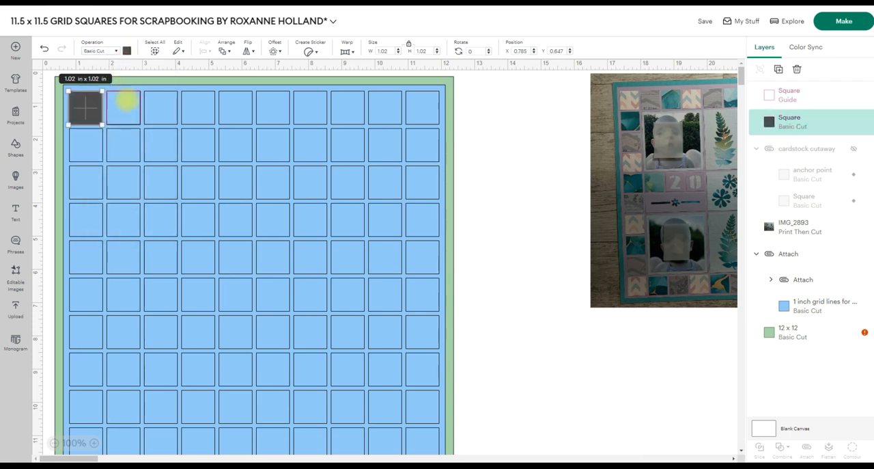
pyautogui.click(125, 97)
pyautogui.click(117, 51)
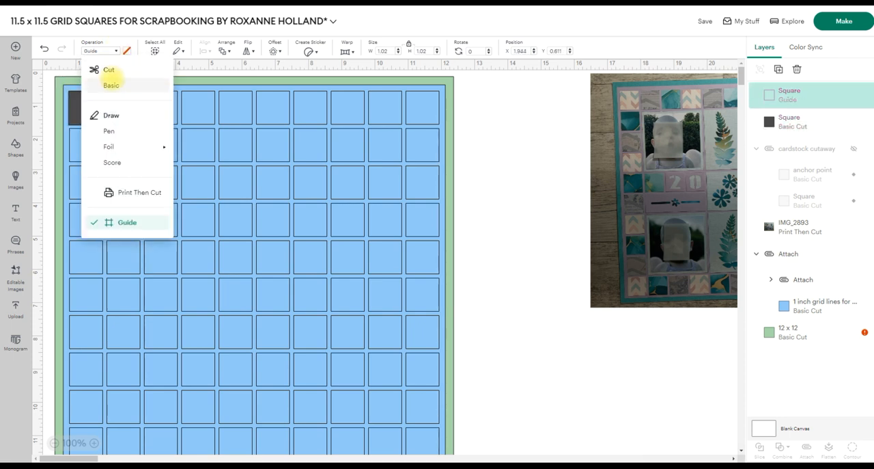
pyautogui.click(111, 85)
pyautogui.moveTo(125, 109); pyautogui.dragTo(126, 110)
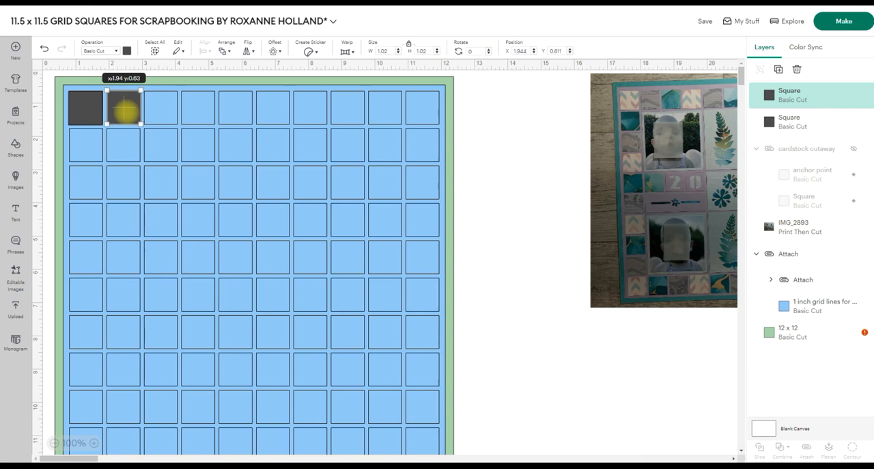
pyautogui.moveTo(123, 109); pyautogui.dragTo(123, 108)
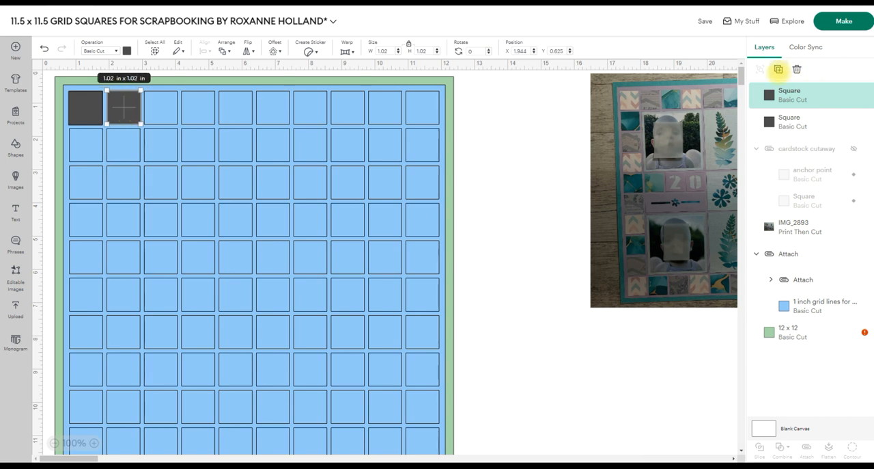
# Duplicate the dark 1.02 in square five times and place the copies over the third to seventh cells of the top row.
pyautogui.click(779, 69)
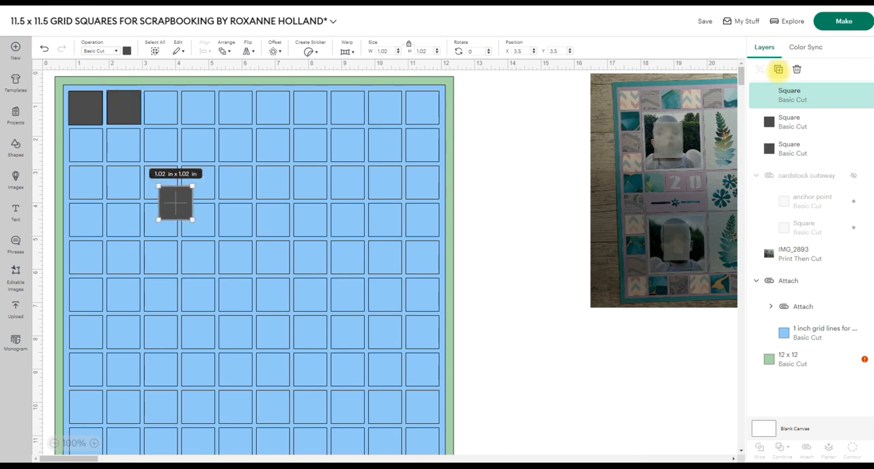
pyautogui.click(778, 69)
pyautogui.click(779, 69)
pyautogui.click(778, 69)
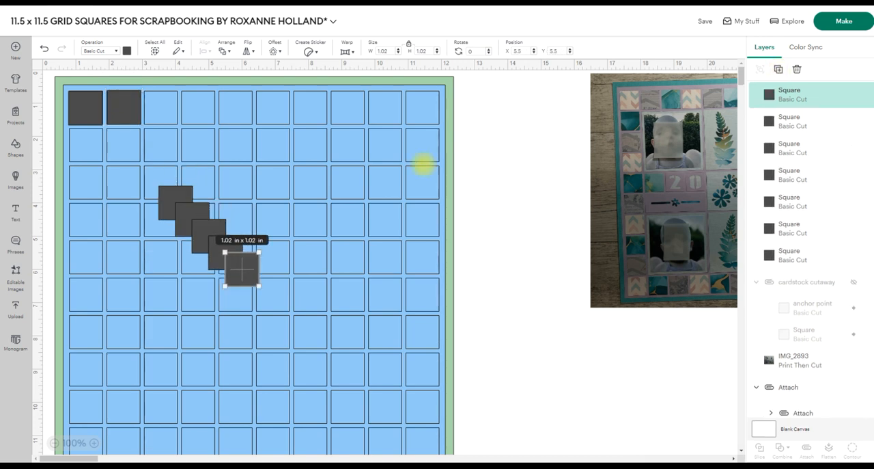
pyautogui.moveTo(170, 192); pyautogui.dragTo(156, 103)
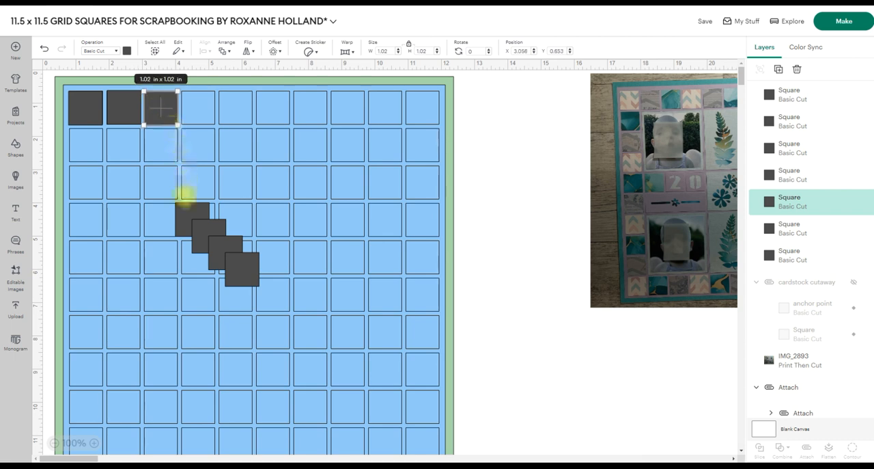
pyautogui.moveTo(184, 208); pyautogui.dragTo(196, 101)
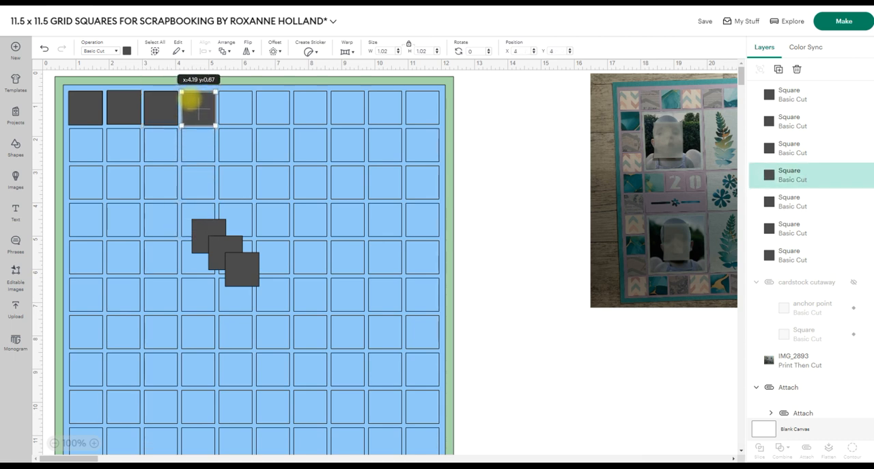
pyautogui.moveTo(203, 229); pyautogui.dragTo(267, 99)
pyautogui.moveTo(237, 262); pyautogui.dragTo(311, 107)
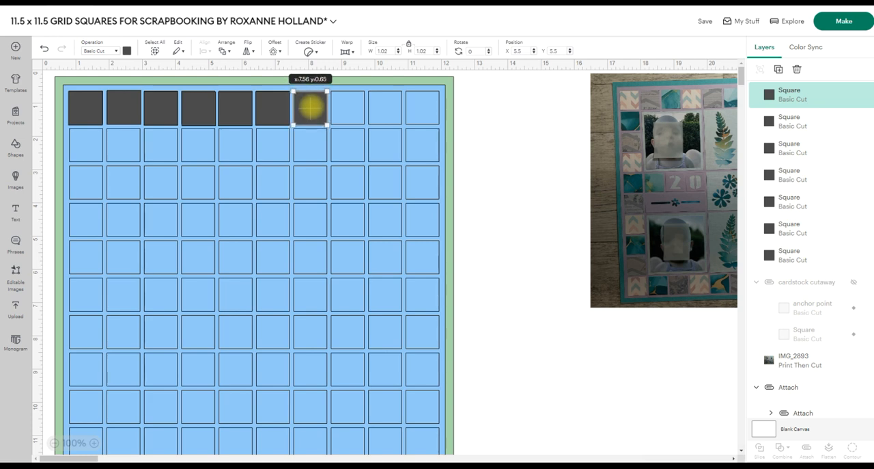
pyautogui.moveTo(311, 107); pyautogui.dragTo(311, 108)
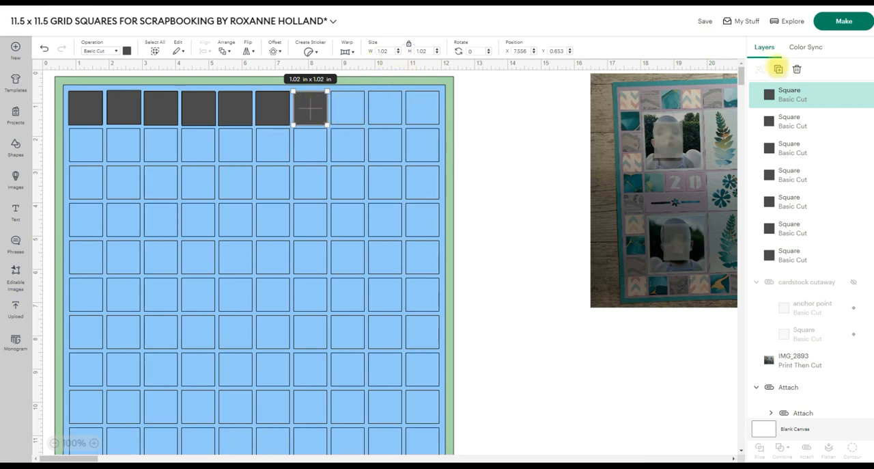
# Make three more copies of the dark square and place them over the last three cells of the top row.
pyautogui.click(779, 68)
pyautogui.click(779, 69)
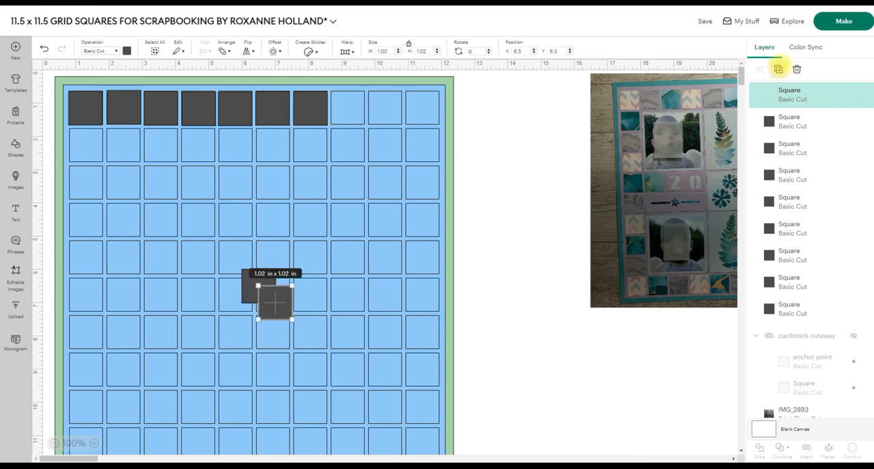
pyautogui.click(779, 68)
pyautogui.moveTo(250, 285); pyautogui.dragTo(343, 102)
pyautogui.moveTo(259, 299); pyautogui.dragTo(383, 102)
pyautogui.moveTo(293, 315); pyautogui.dragTo(424, 106)
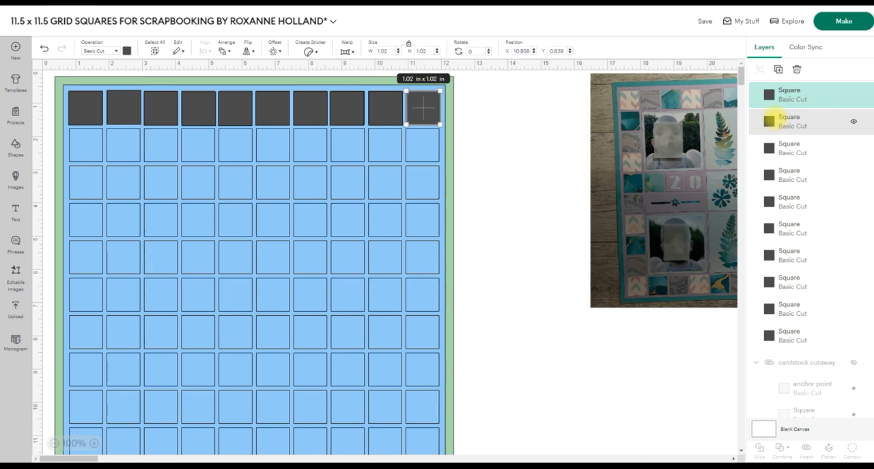
# Select all ten dark squares in the top row and align their top edges.
pyautogui.keyDown('shift'); pyautogui.click(770, 121); pyautogui.keyUp('shift')
pyautogui.keyDown('shift'); pyautogui.click(786, 147); pyautogui.keyUp('shift')
pyautogui.keyDown('shift'); pyautogui.click(790, 174); pyautogui.keyUp('shift')
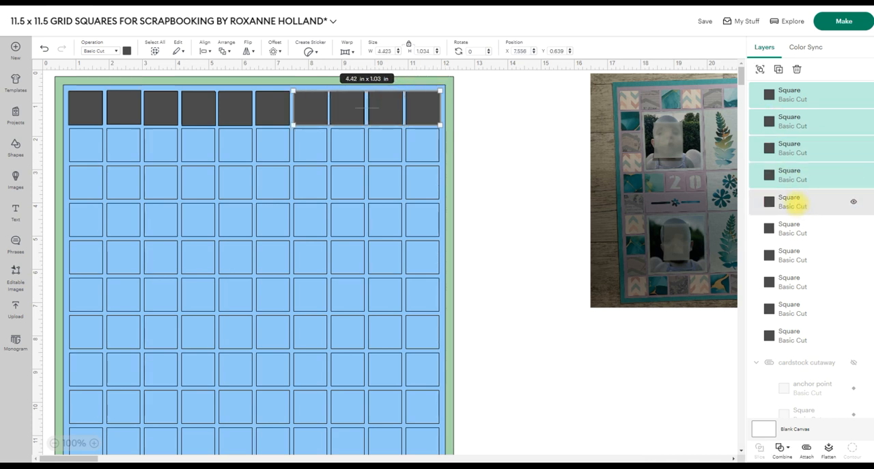
pyautogui.keyDown('shift'); pyautogui.click(806, 228); pyautogui.keyUp('shift')
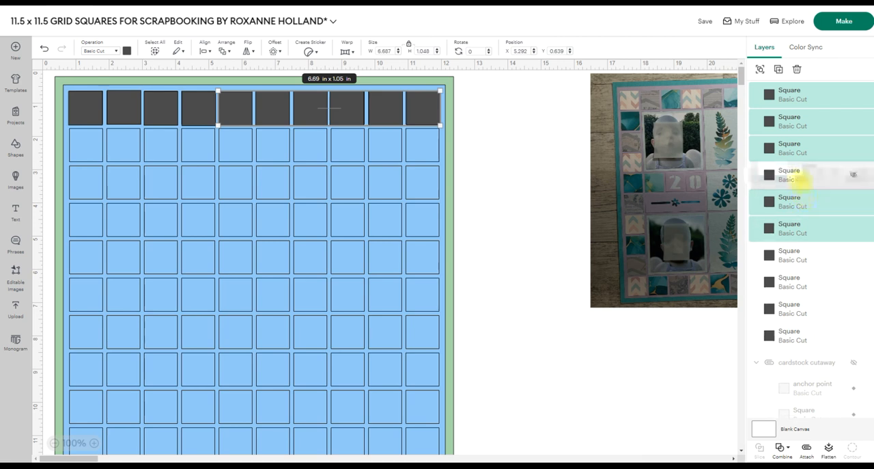
pyautogui.keyDown('shift'); pyautogui.click(806, 254); pyautogui.keyUp('shift')
pyautogui.keyDown('shift'); pyautogui.click(805, 282); pyautogui.keyUp('shift')
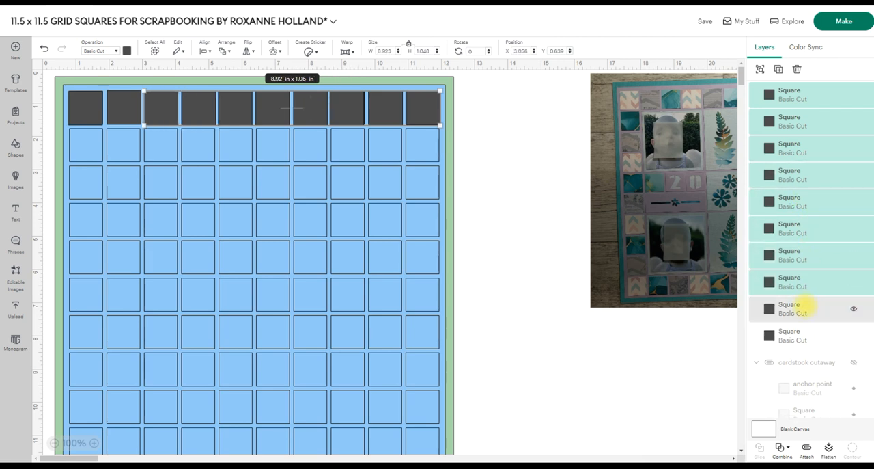
pyautogui.keyDown('shift'); pyautogui.click(806, 306); pyautogui.keyUp('shift')
pyautogui.keyDown('shift'); pyautogui.click(793, 333); pyautogui.keyUp('shift')
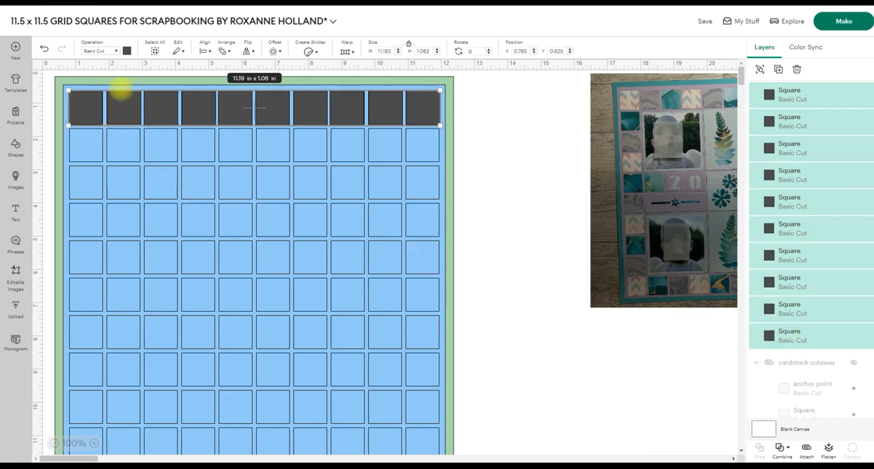
pyautogui.click(205, 47)
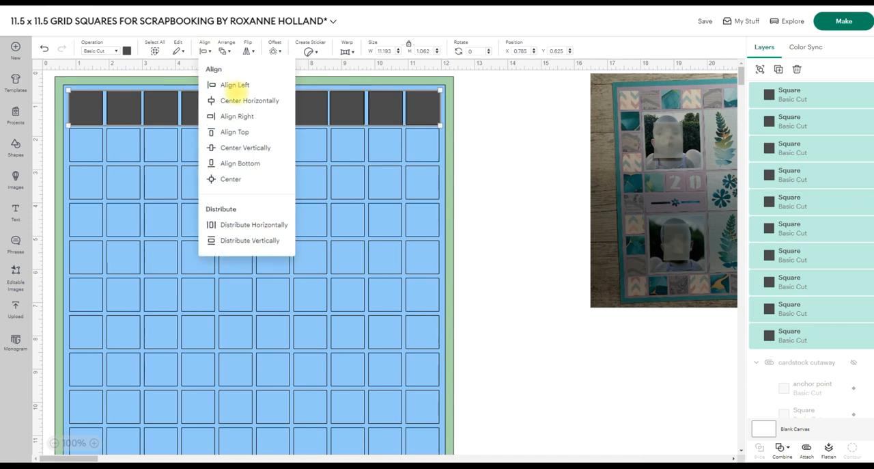
pyautogui.click(235, 132)
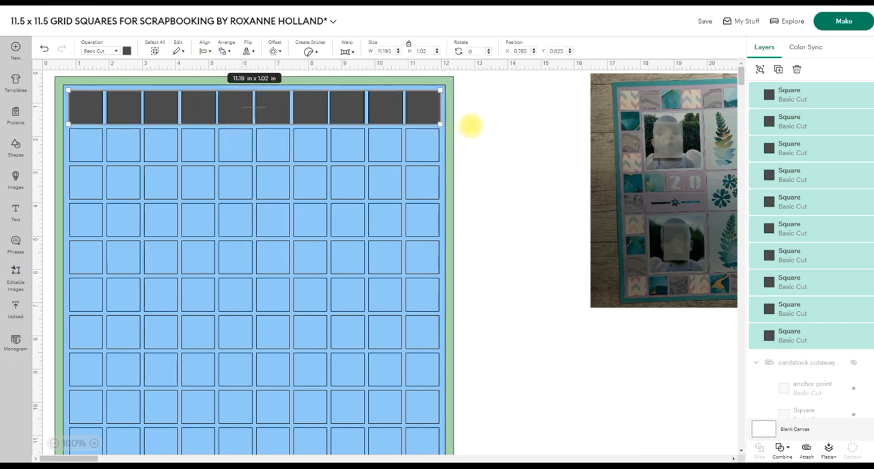
pyautogui.click(472, 125)
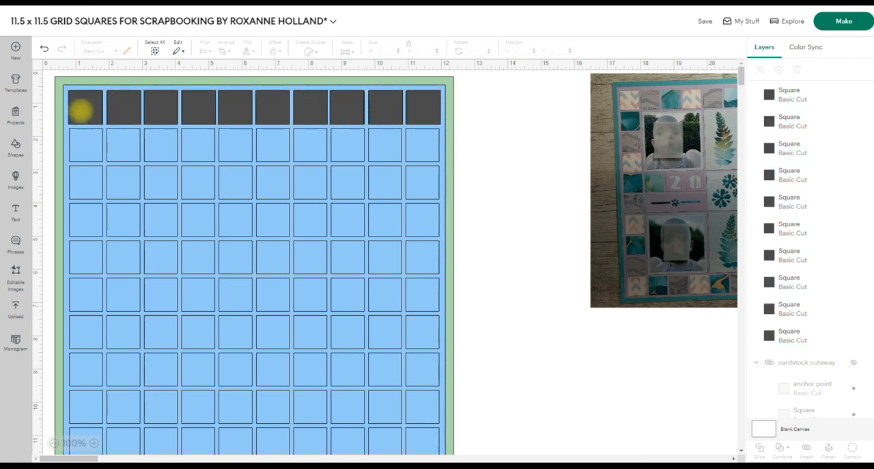
# Change the color of the first square in the top row to yellow.
pyautogui.click(80, 109)
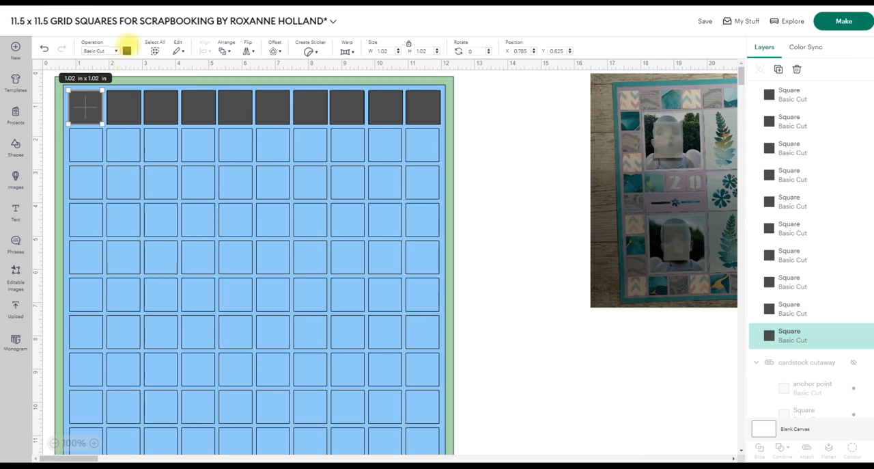
pyautogui.click(126, 50)
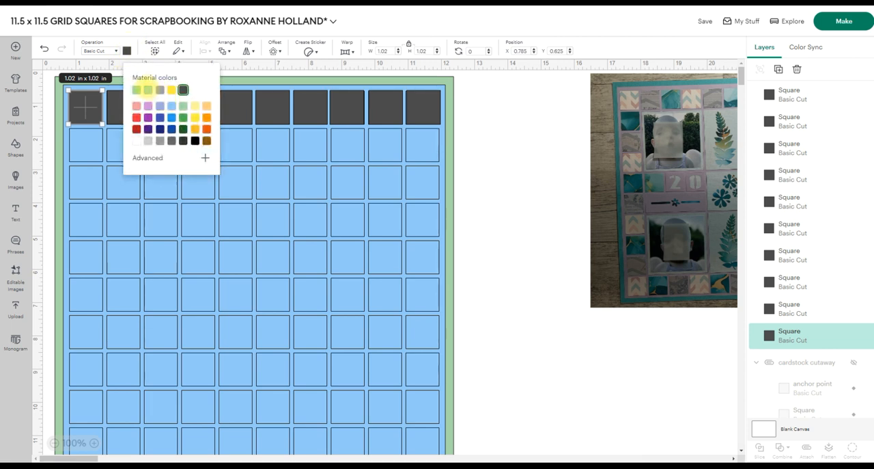
pyautogui.click(147, 90)
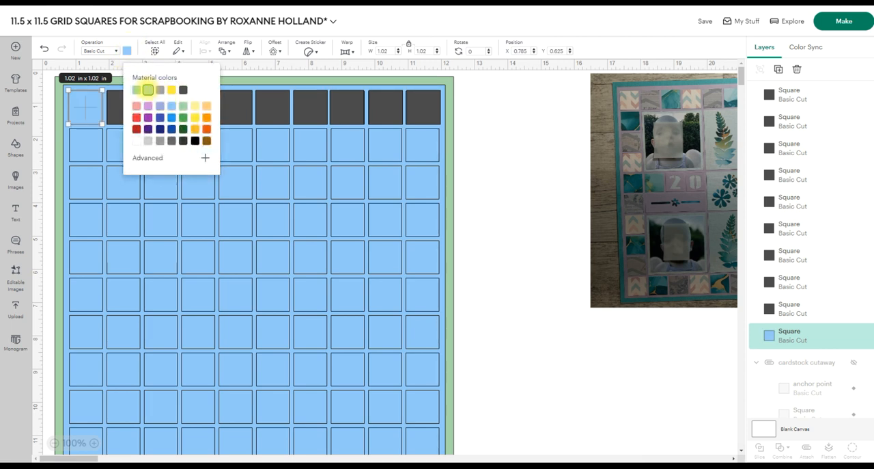
pyautogui.click(194, 116)
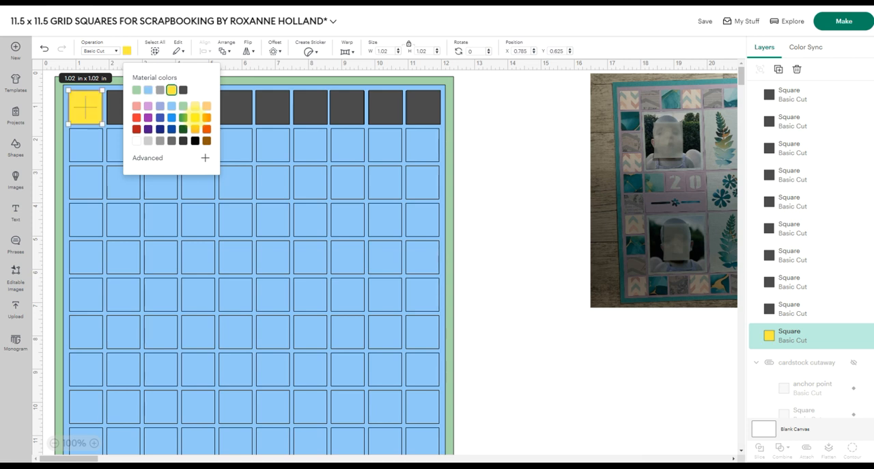
pyautogui.click(523, 132)
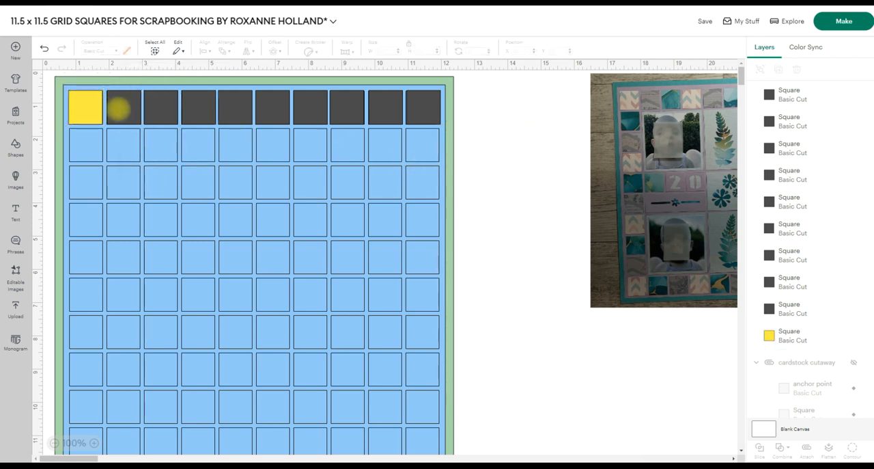
# Color the second square of the top row red and the third square purple.
pyautogui.click(122, 107)
pyautogui.click(127, 50)
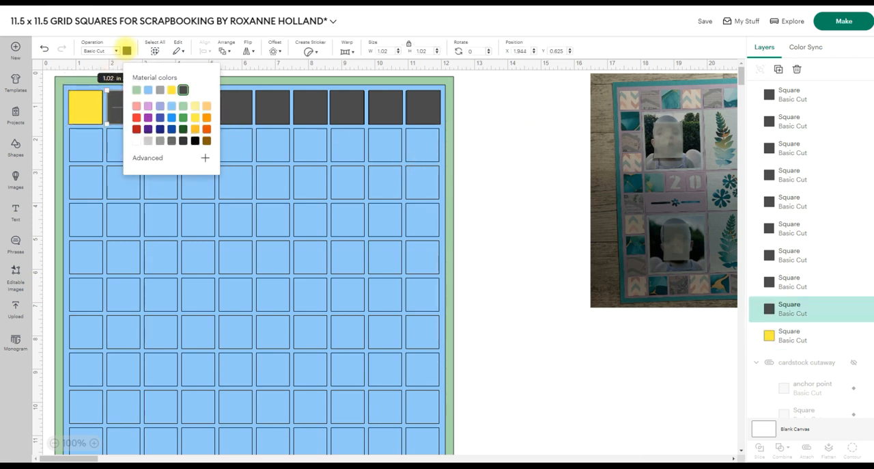
pyautogui.click(136, 117)
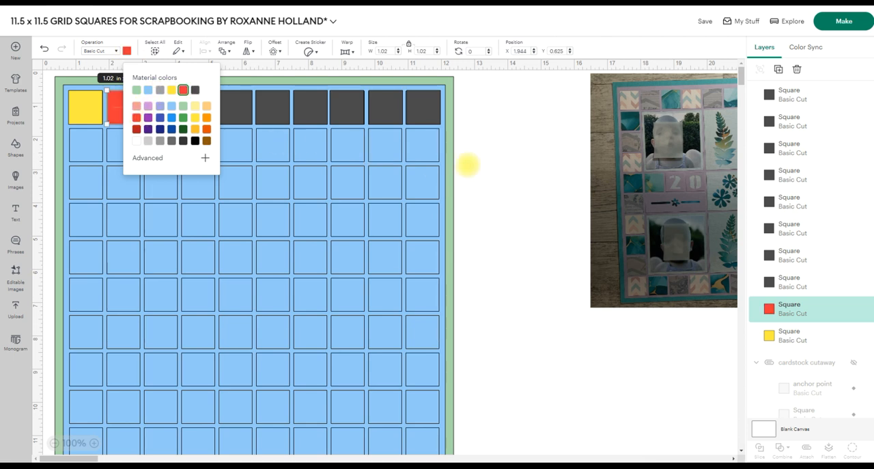
pyautogui.click(468, 167)
pyautogui.click(163, 102)
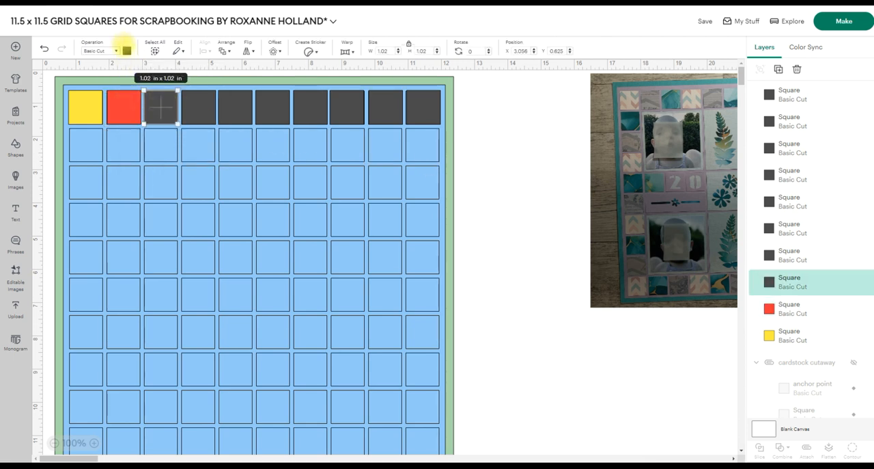
pyautogui.click(126, 50)
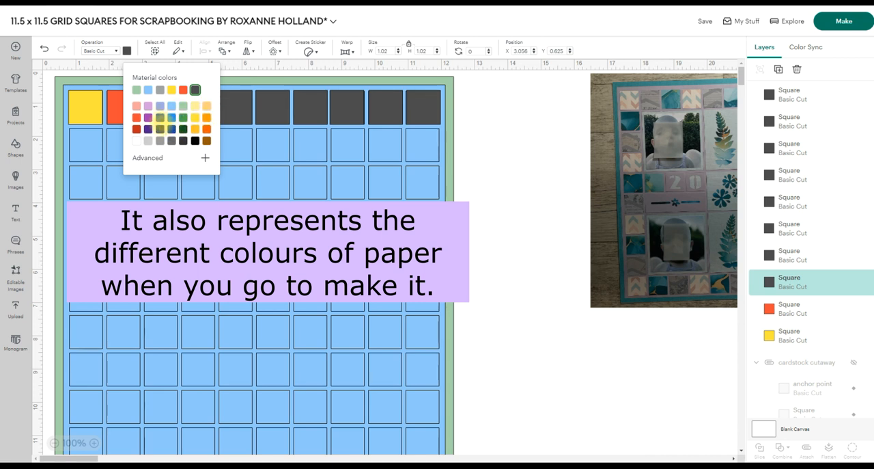
pyautogui.click(148, 117)
pyautogui.click(469, 132)
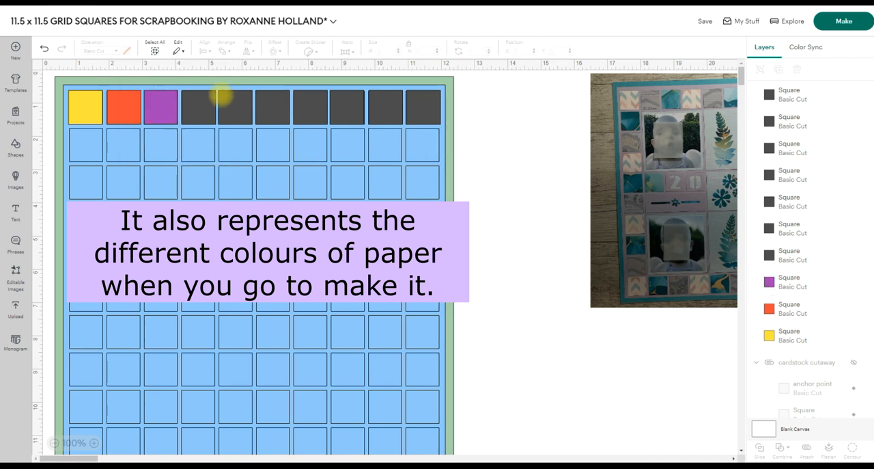
# Color the remaining seven top-row squares in the repeating yellow, red and purple sequence, ending with yellow.
pyautogui.click(205, 97)
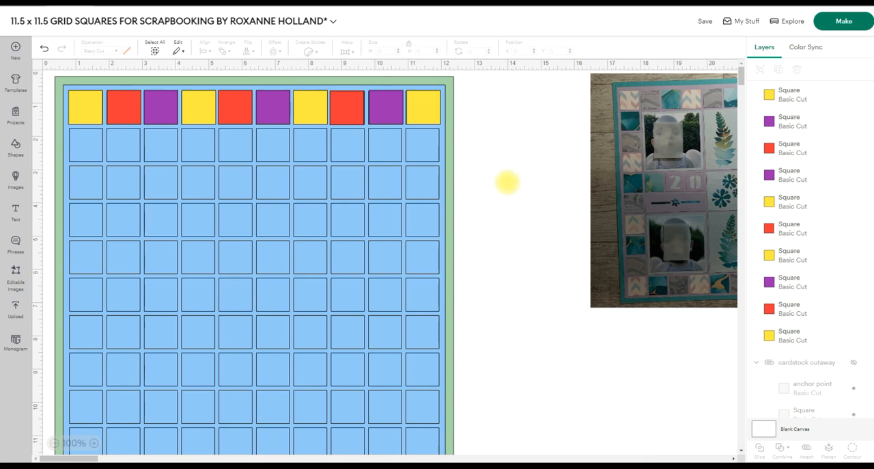
pyautogui.click(380, 111)
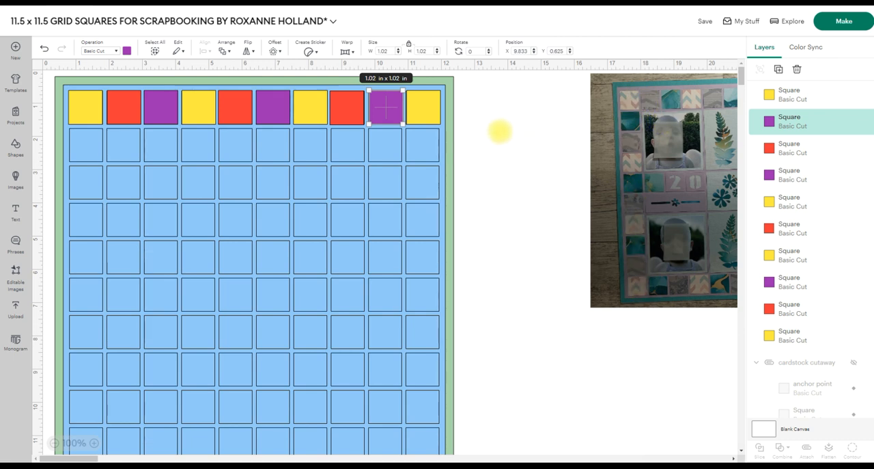
pyautogui.click(499, 131)
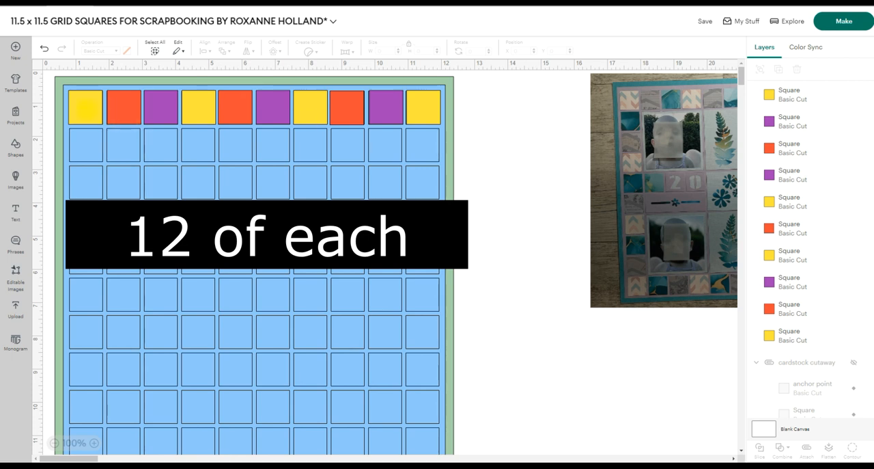
# Duplicate the yellow square in the first top-row cell eight times.
pyautogui.click(86, 106)
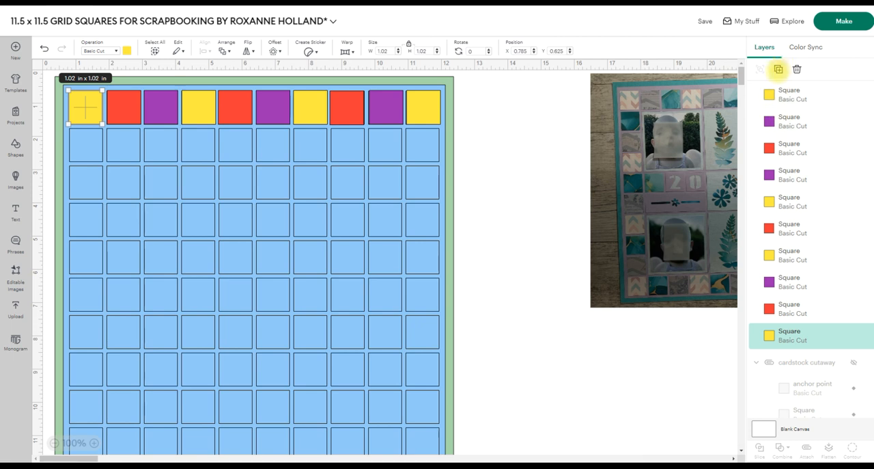
pyautogui.click(778, 69)
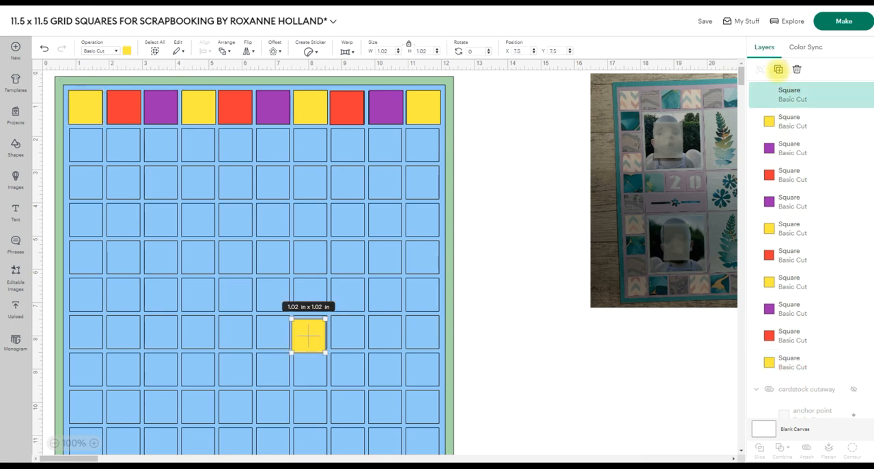
pyautogui.click(778, 69)
pyautogui.click(779, 69)
pyautogui.click(778, 69)
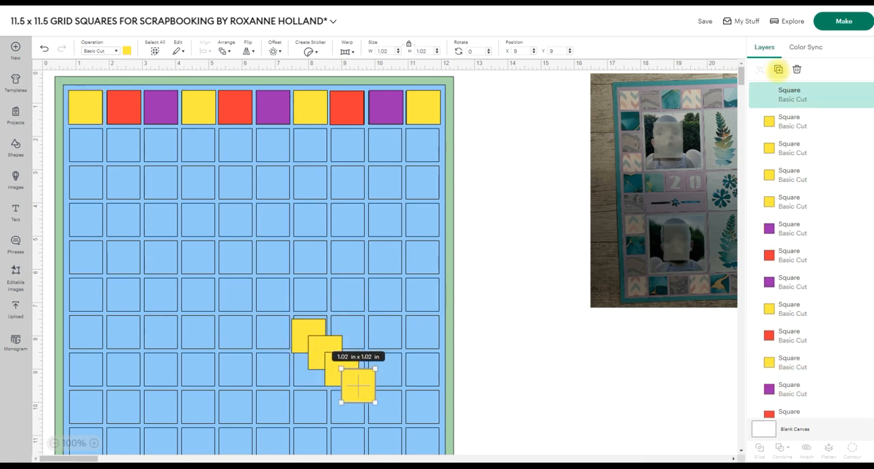
pyautogui.click(778, 69)
pyautogui.click(778, 69)
pyautogui.click(779, 69)
pyautogui.click(779, 69)
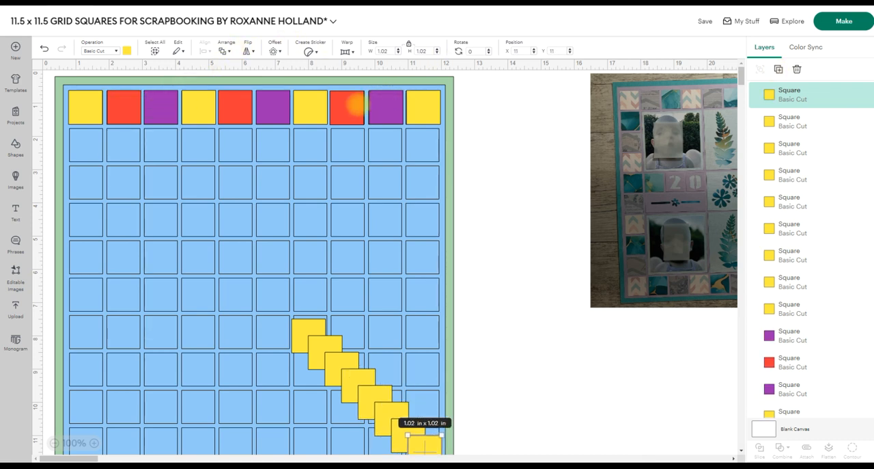
# Duplicate the red square in the second top-row cell nine times and move the stray copy next to the other red copies.
pyautogui.click(123, 107)
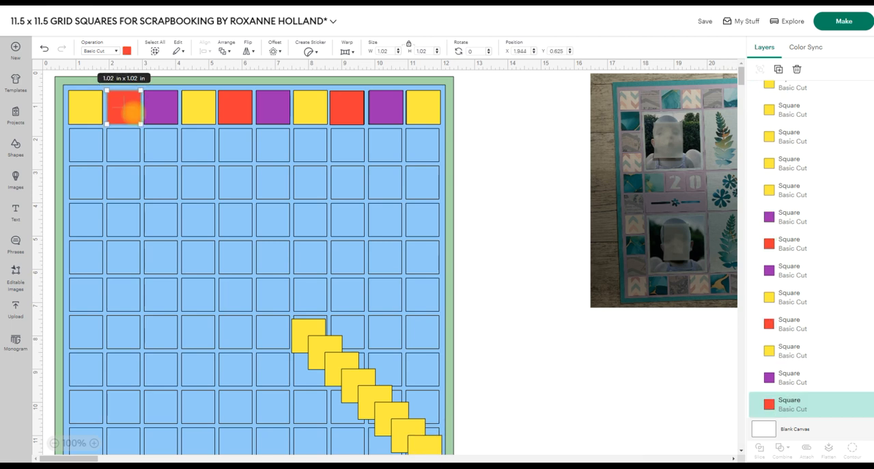
pyautogui.click(779, 69)
pyautogui.click(779, 70)
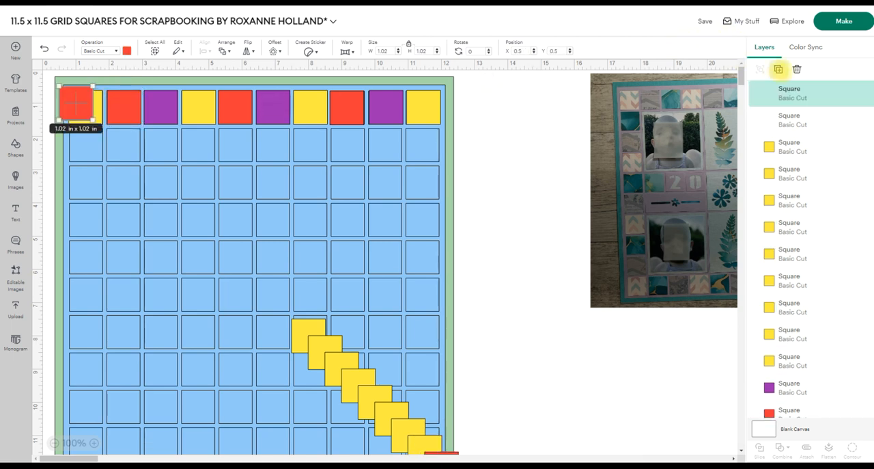
pyautogui.click(779, 69)
pyautogui.click(779, 69)
pyautogui.click(778, 69)
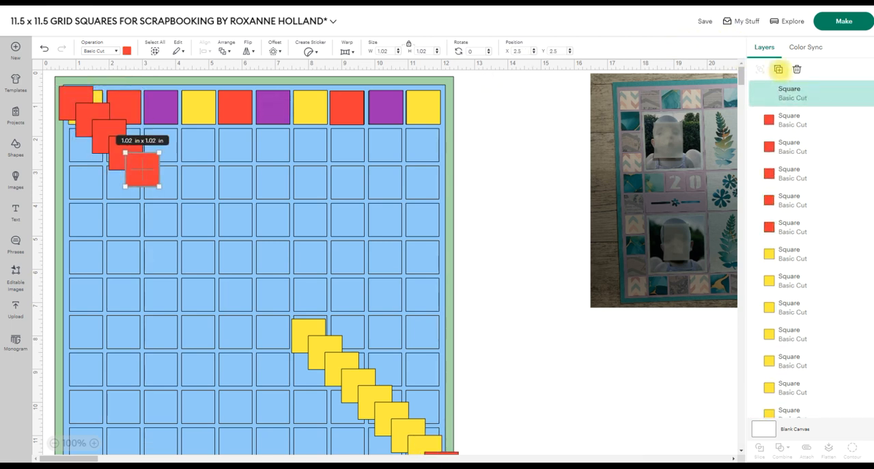
pyautogui.click(778, 70)
pyautogui.click(779, 69)
pyautogui.click(779, 69)
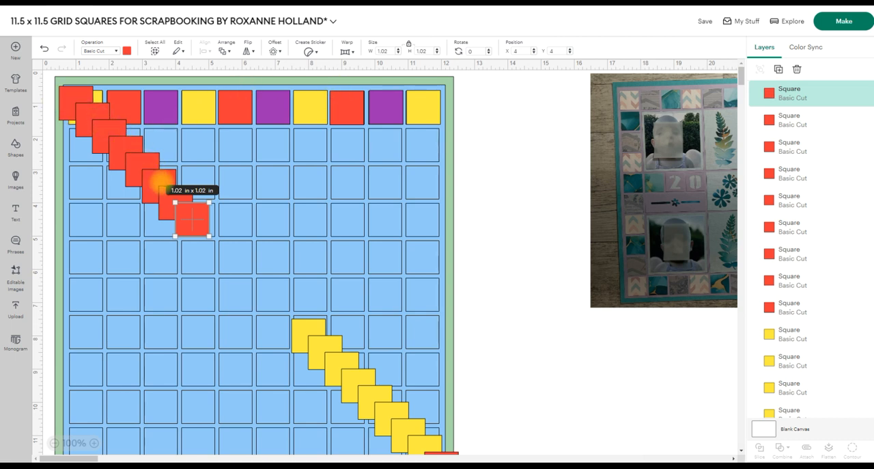
pyautogui.scroll(-3, 175, 211)
pyautogui.moveTo(441, 376); pyautogui.dragTo(206, 142)
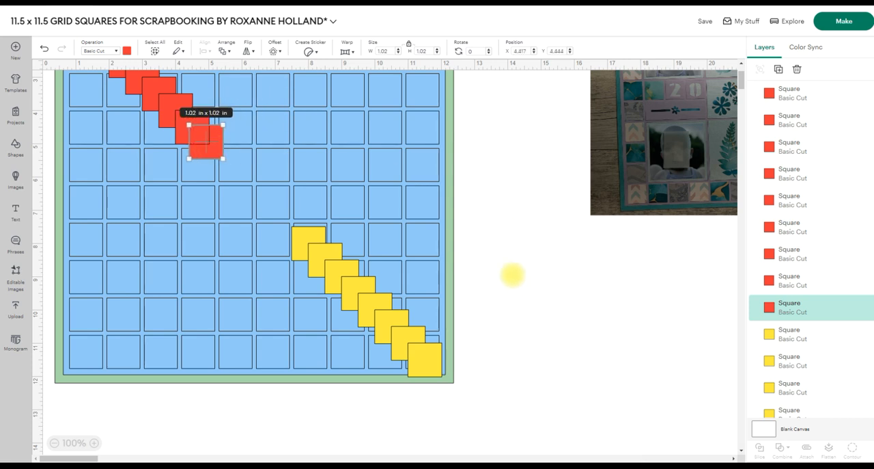
# Duplicate the purple square in the third top-row cell nine times.
pyautogui.scroll(3, 511, 279)
pyautogui.click(167, 107)
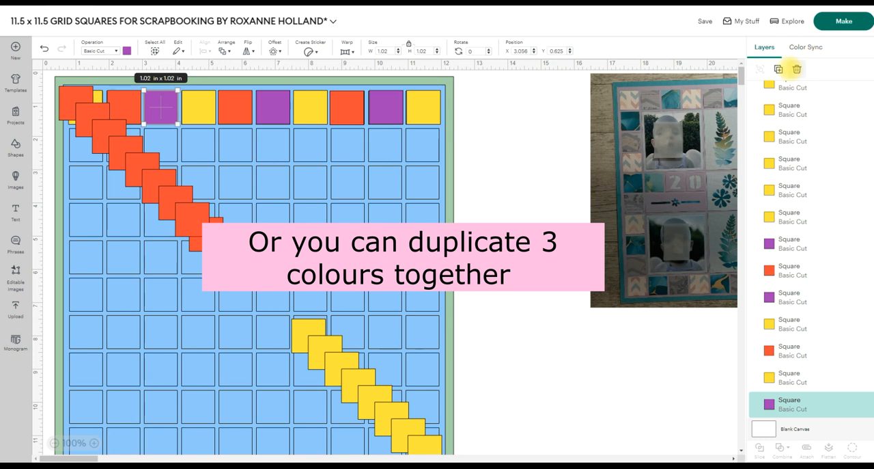
pyautogui.click(778, 69)
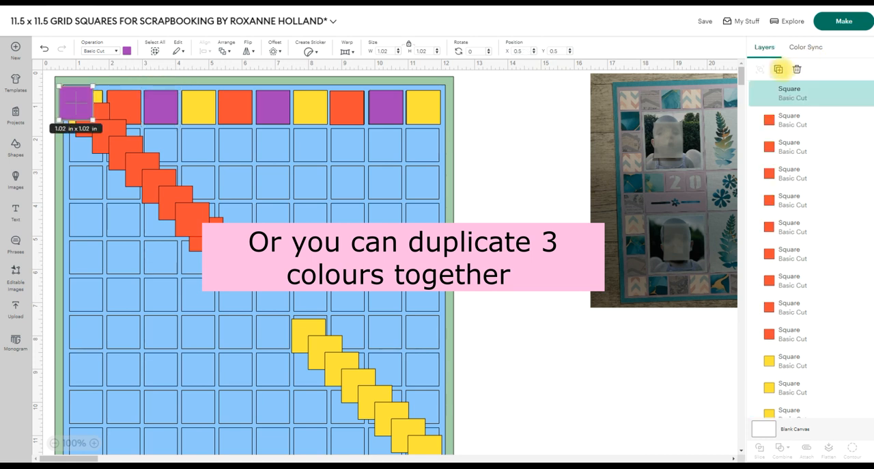
pyautogui.click(778, 69)
pyautogui.click(778, 69)
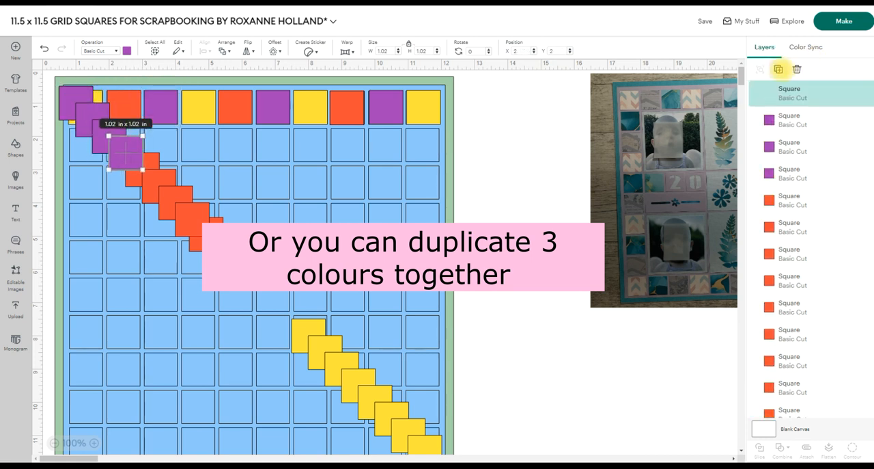
pyautogui.click(778, 69)
pyautogui.click(778, 69)
pyautogui.click(778, 69)
pyautogui.click(778, 69)
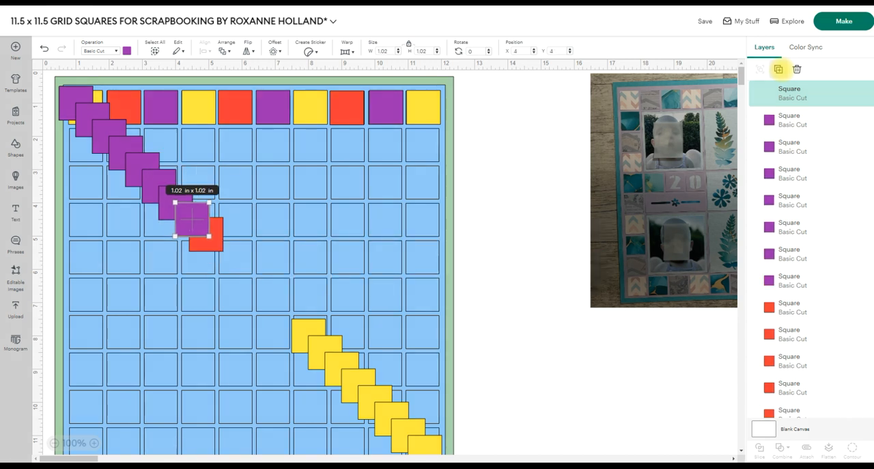
pyautogui.click(778, 69)
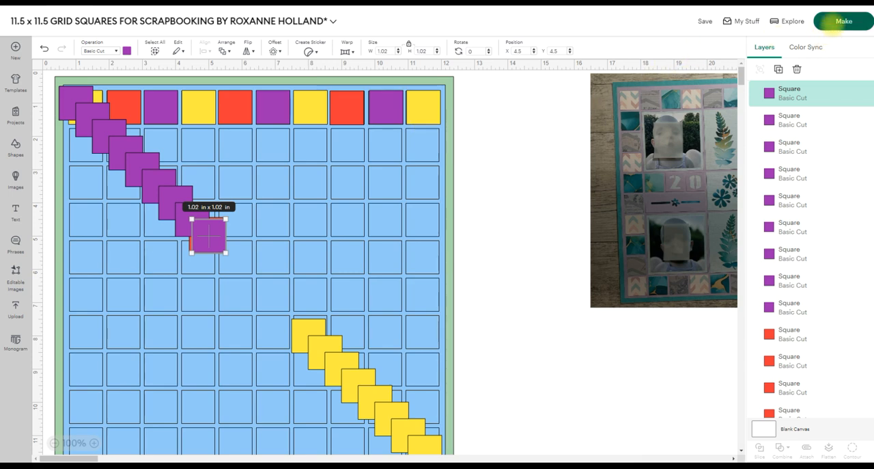
# Hide the oversized 12 x 12 base layer and open the cutting mat preview.
pyautogui.click(834, 22)
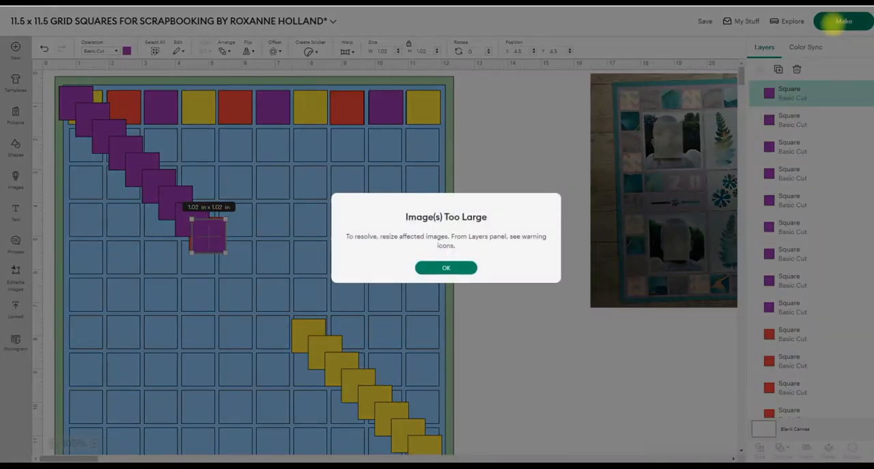
pyautogui.click(427, 267)
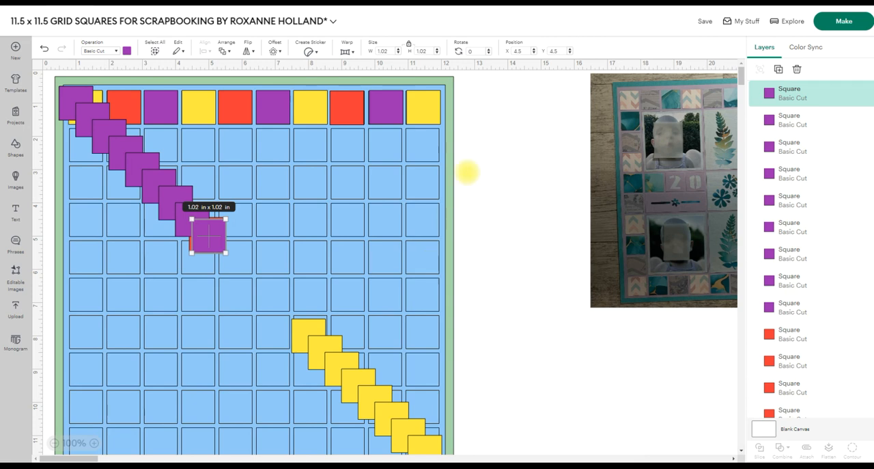
pyautogui.scroll(-10, 825, 326)
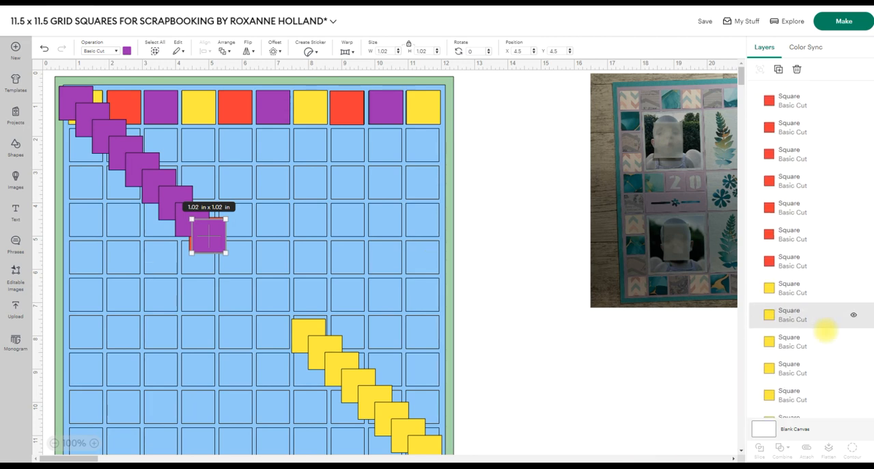
pyautogui.scroll(-5, 825, 332)
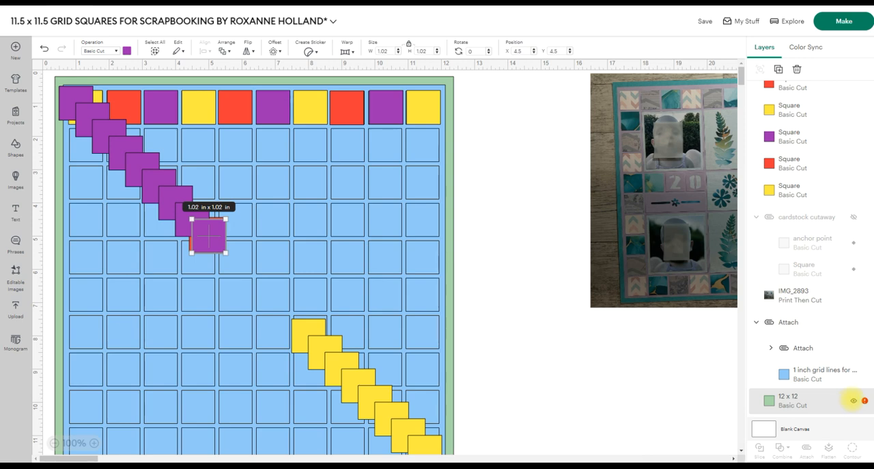
pyautogui.click(853, 399)
pyautogui.click(838, 23)
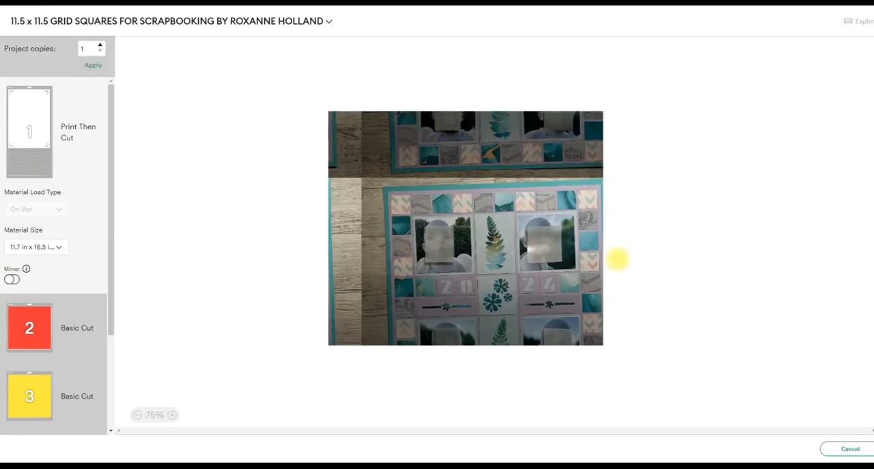
# Examine how the squares are arranged on the red, yellow and purple cutting mats and return to the canvas.
pyautogui.click(24, 315)
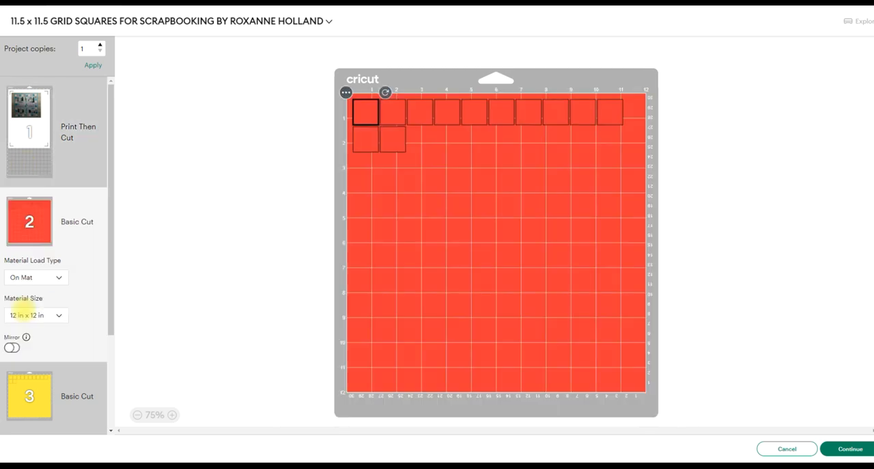
pyautogui.scroll(-3, 24, 316)
pyautogui.click(38, 298)
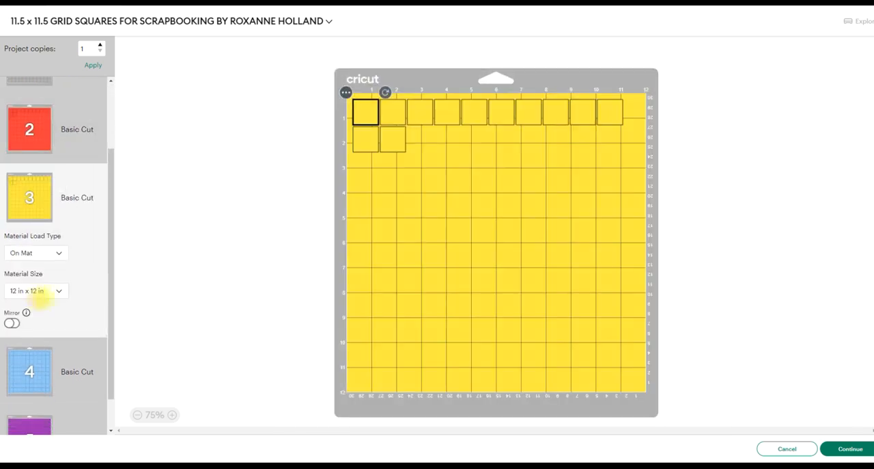
pyautogui.scroll(-1, 47, 295)
pyautogui.click(38, 388)
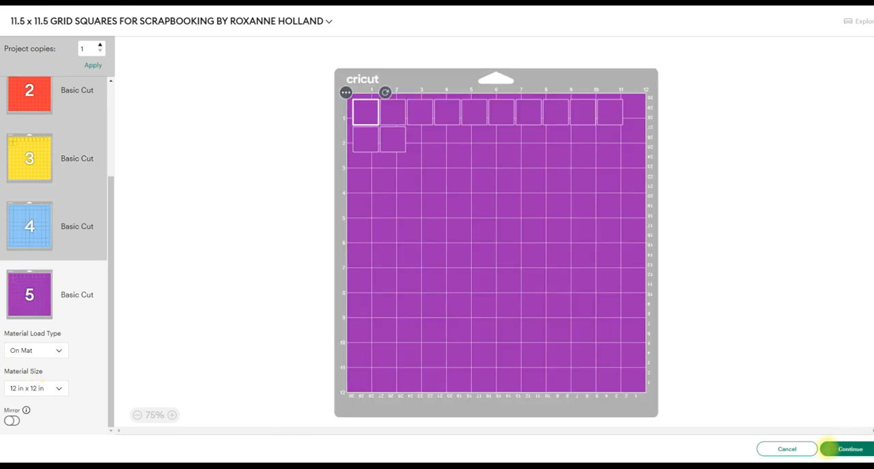
pyautogui.click(797, 445)
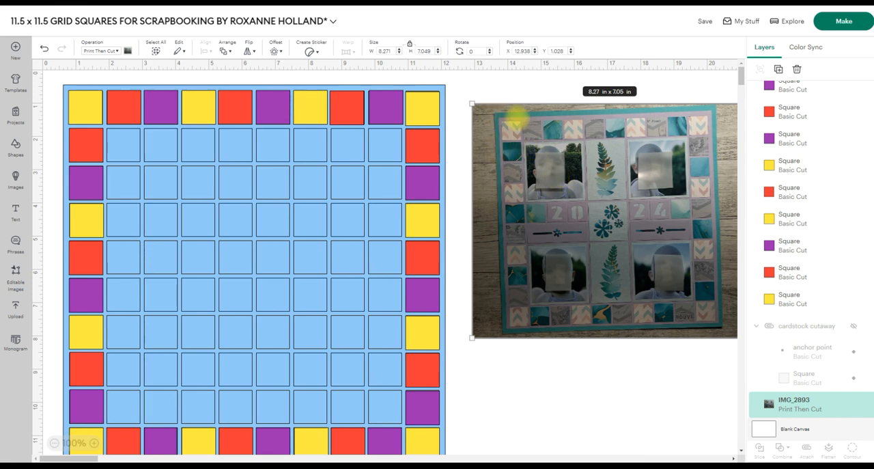
# Bring the reference photo in front of the grid and enlarge it to about 21.53 x 18.35 in.
pyautogui.moveTo(505, 113); pyautogui.dragTo(345, 115)
pyautogui.moveTo(205, 108); pyautogui.dragTo(185, 104)
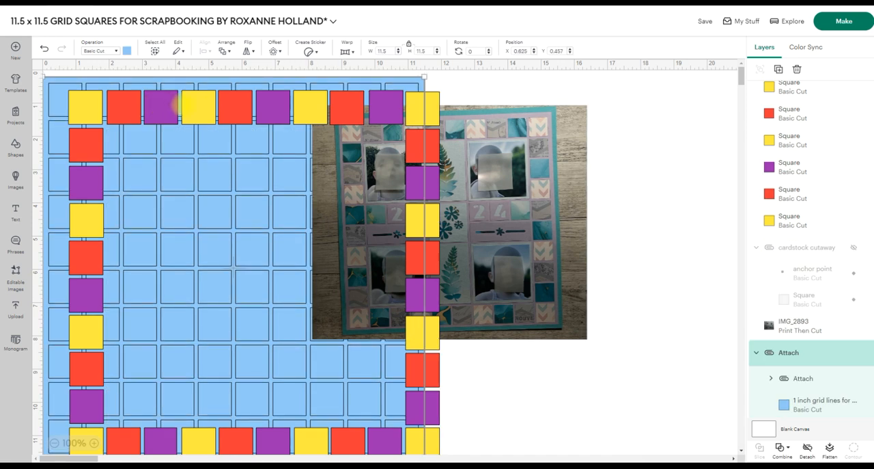
pyautogui.click(44, 48)
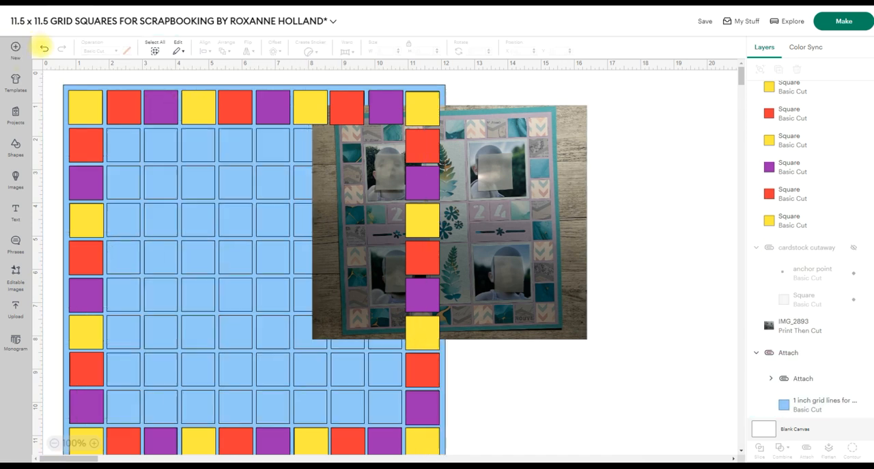
pyautogui.click(554, 192)
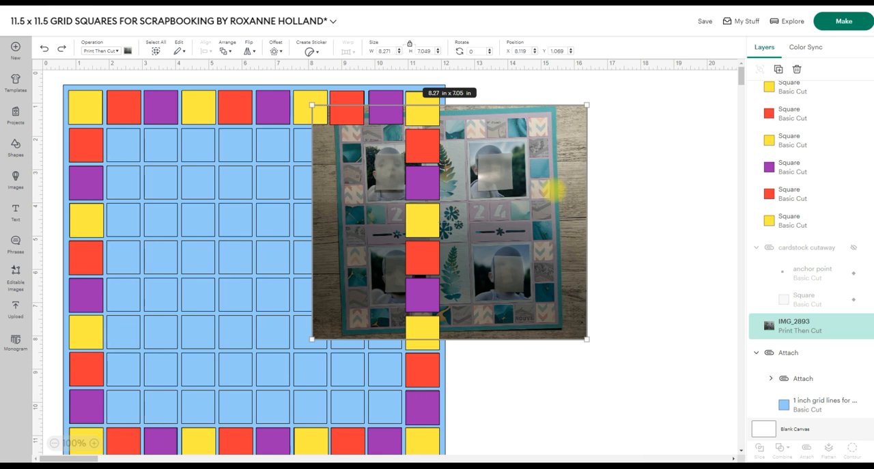
pyautogui.click(225, 50)
pyautogui.click(260, 68)
pyautogui.moveTo(506, 171); pyautogui.dragTo(357, 162)
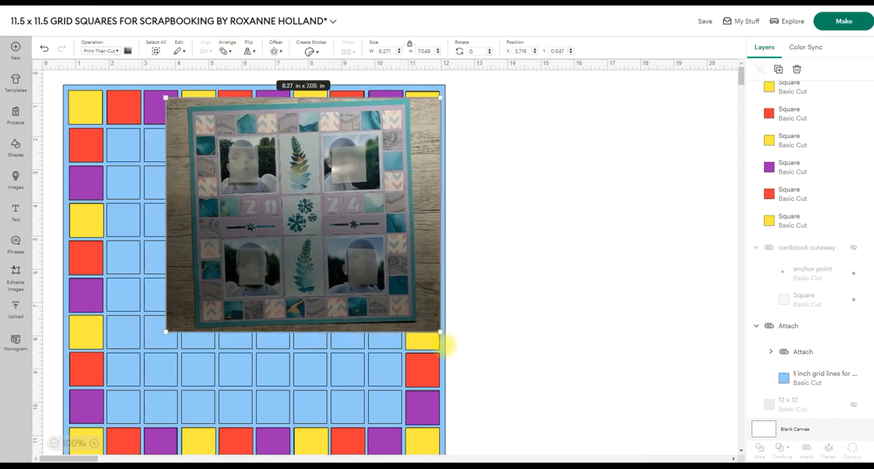
pyautogui.moveTo(440, 332); pyautogui.dragTo(737, 467)
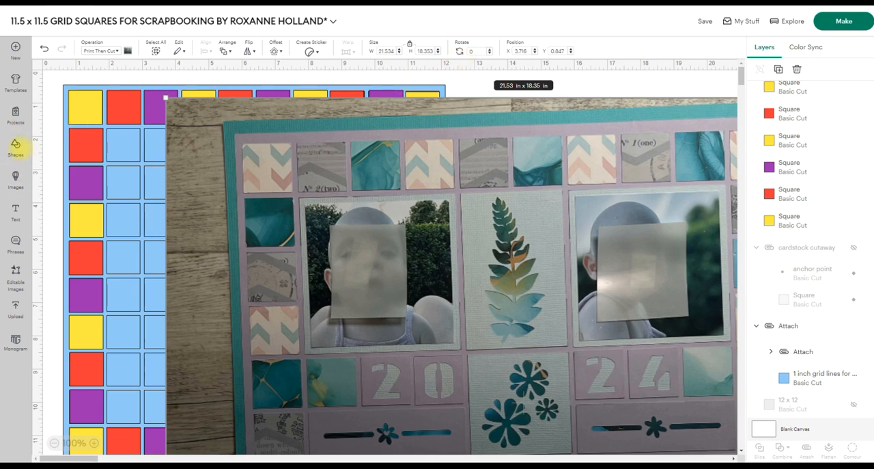
# Insert a new square sized 3.27 x 3.27 in and place it over the first portrait in the reference photo.
pyautogui.click(15, 146)
pyautogui.click(137, 200)
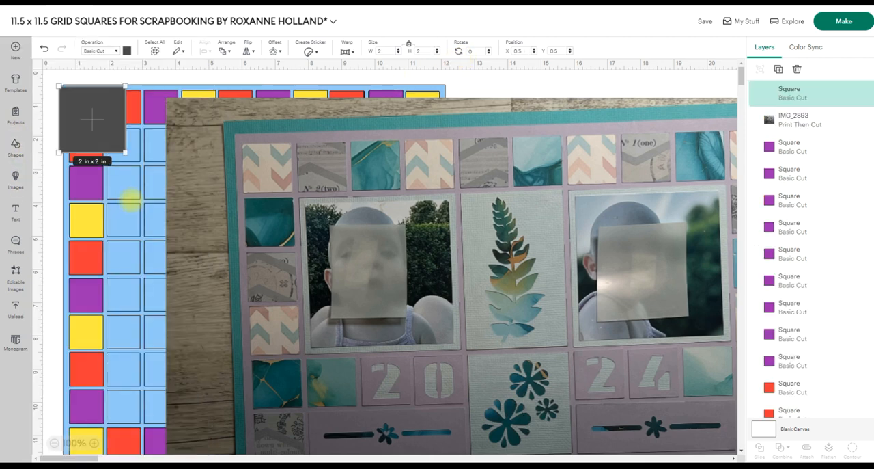
pyautogui.moveTo(103, 119); pyautogui.dragTo(384, 164)
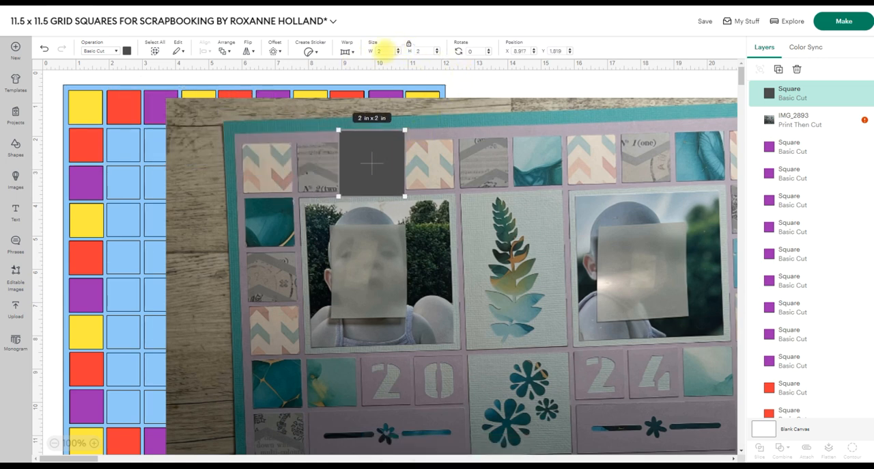
pyautogui.click(380, 50)
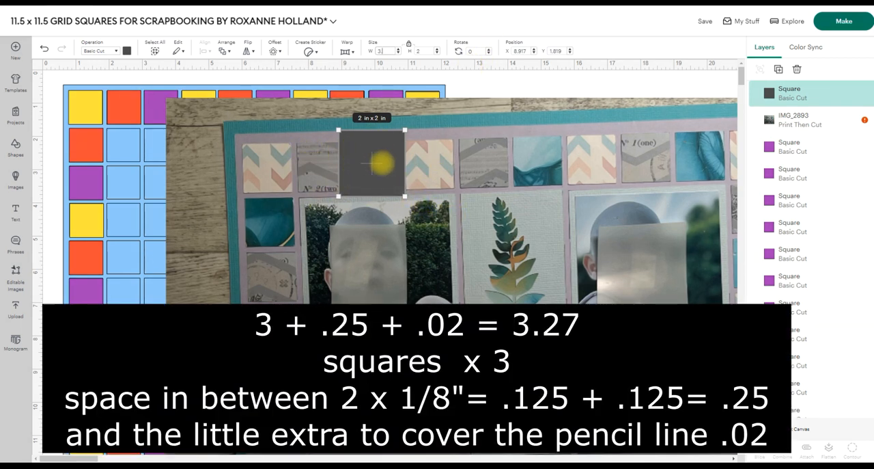
pyautogui.write('.27')
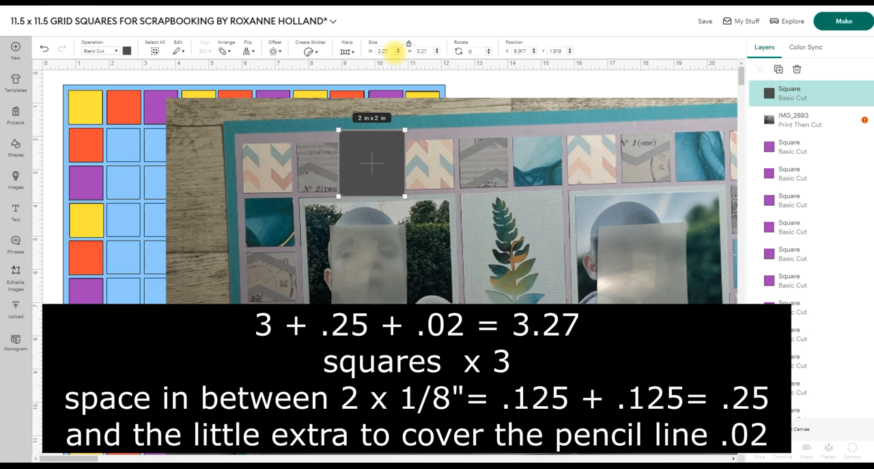
pyautogui.click(524, 79)
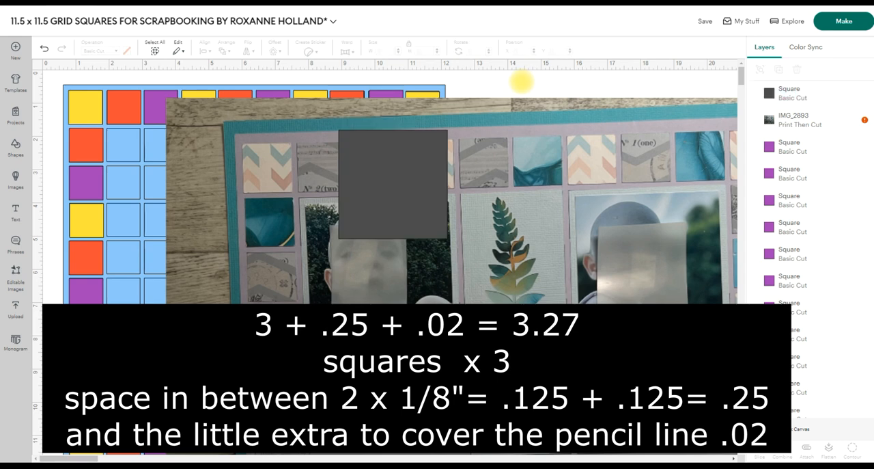
pyautogui.moveTo(392, 185); pyautogui.dragTo(360, 253)
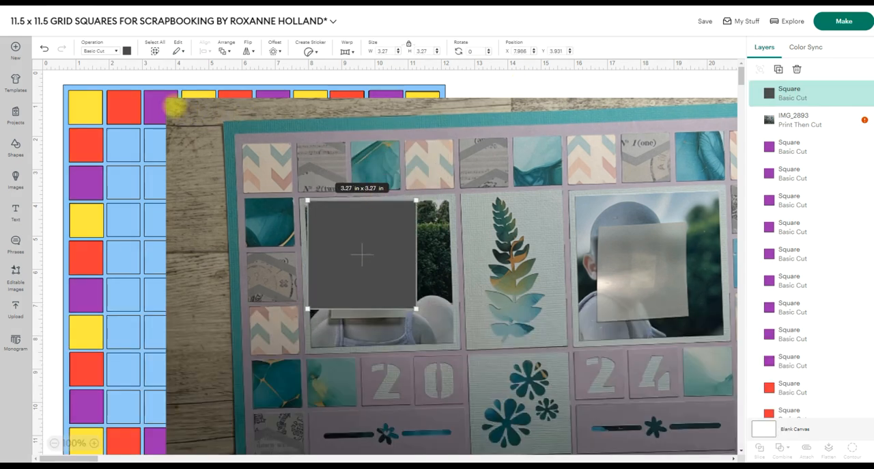
# Shrink the reference photo to about 10.4 x 8.87 in and move it to the right of the grid.
pyautogui.click(533, 111)
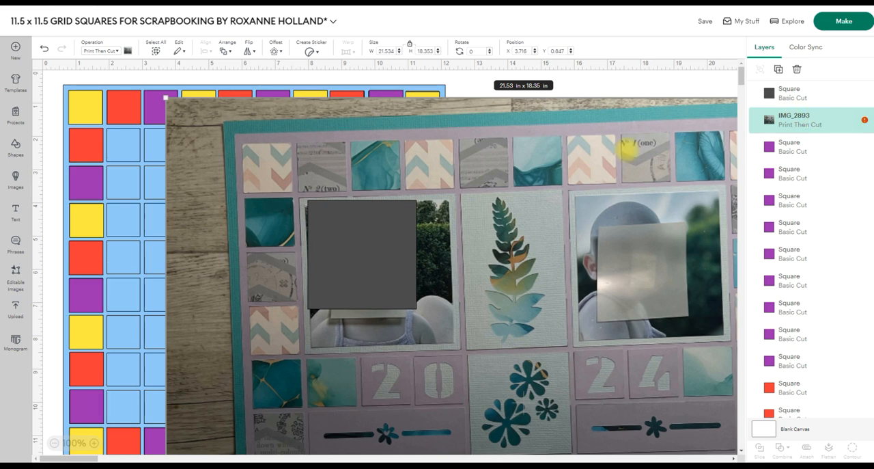
pyautogui.moveTo(166, 98); pyautogui.dragTo(535, 413)
pyautogui.moveTo(680, 426); pyautogui.dragTo(605, 117)
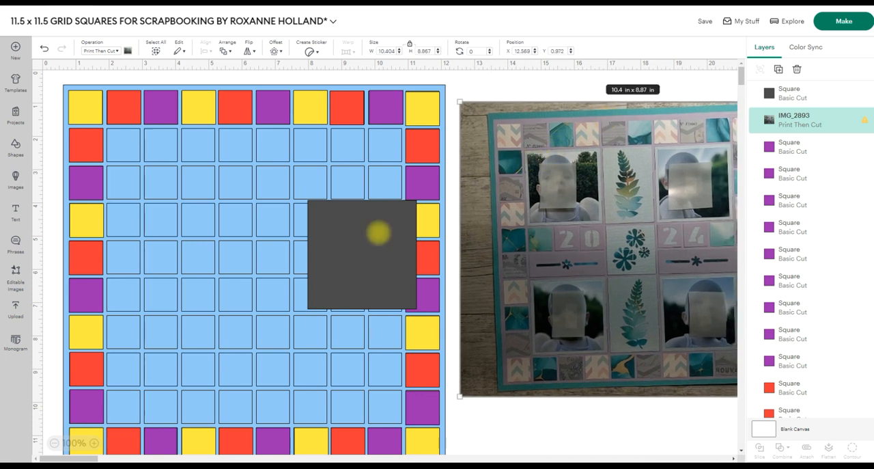
# Position the 3.27 in square over the 3 x 3 block of cells just inside the grid border's upper-left corner.
pyautogui.moveTo(363, 234); pyautogui.dragTo(166, 163)
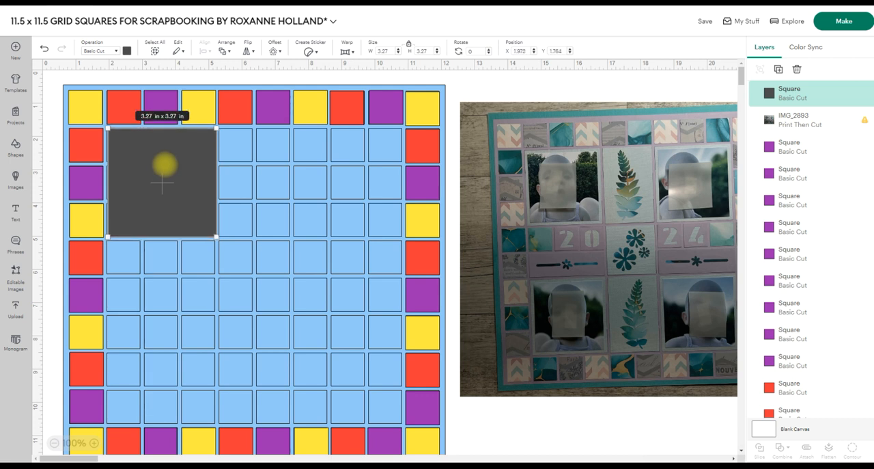
pyautogui.press('Left')
pyautogui.press('Left')
pyautogui.press('Left')
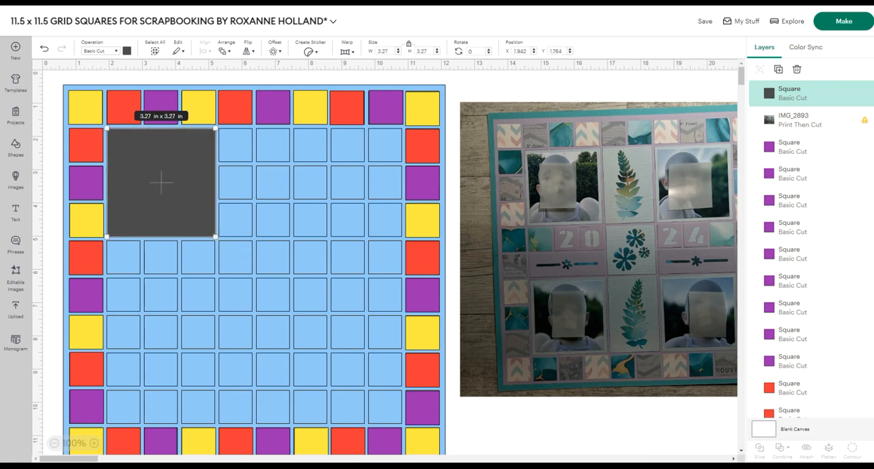
pyautogui.click(487, 427)
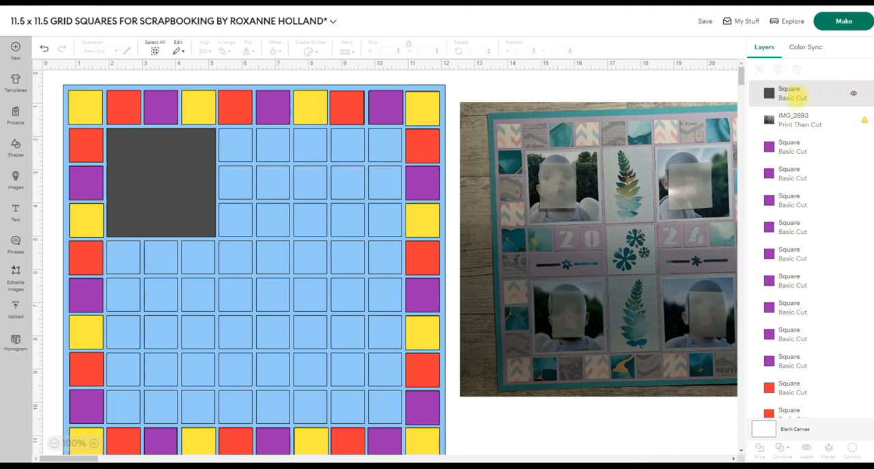
# Rename the 3.27 in square's layer as "photo mat".
pyautogui.rightClick(800, 94)
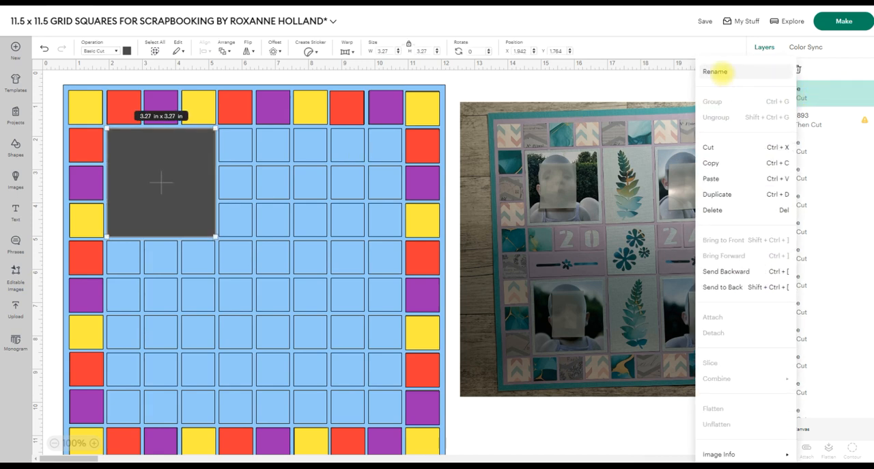
pyautogui.click(715, 71)
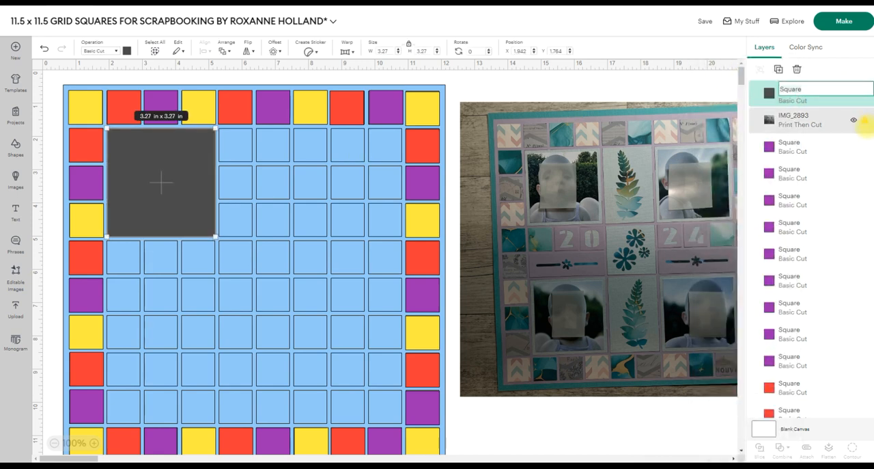
pyautogui.write('photo mat')
pyautogui.press('Return')
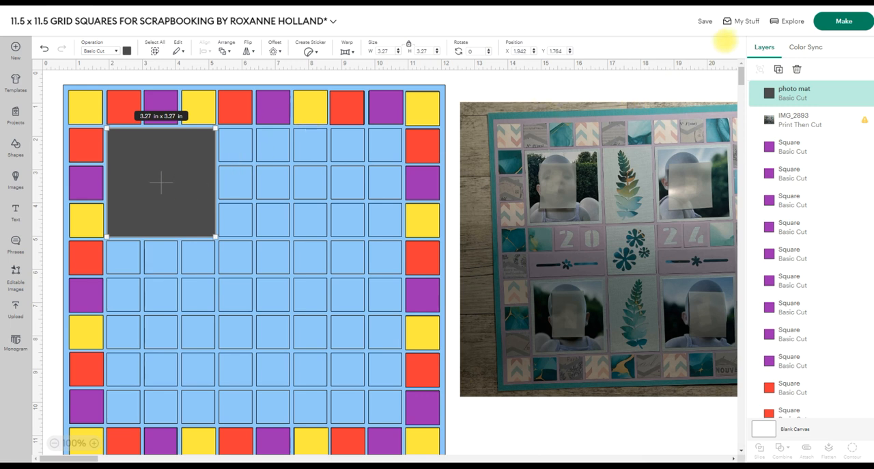
# Duplicate the photo mat three times, place the copies over the other three inner-corner 3 x 3 blocks, and shift the reference photo slightly.
pyautogui.click(779, 69)
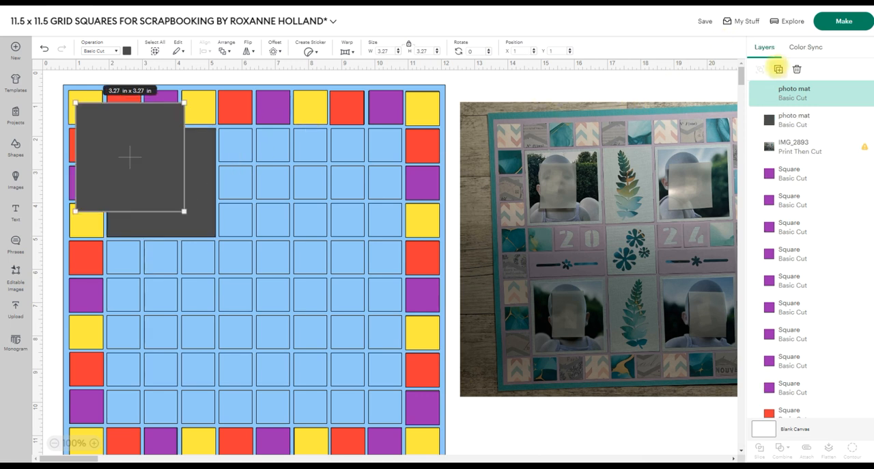
pyautogui.click(778, 68)
pyautogui.click(778, 69)
pyautogui.moveTo(195, 176); pyautogui.dragTo(347, 183)
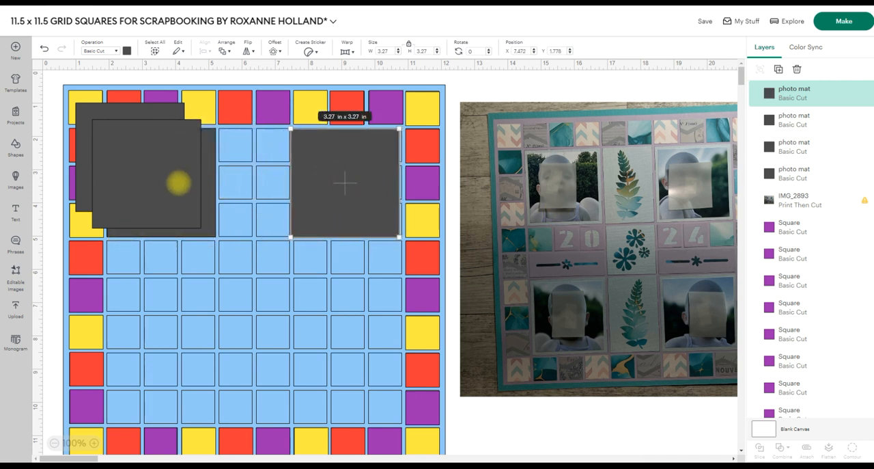
pyautogui.moveTo(171, 180); pyautogui.dragTo(375, 373)
pyautogui.moveTo(150, 169); pyautogui.dragTo(175, 370)
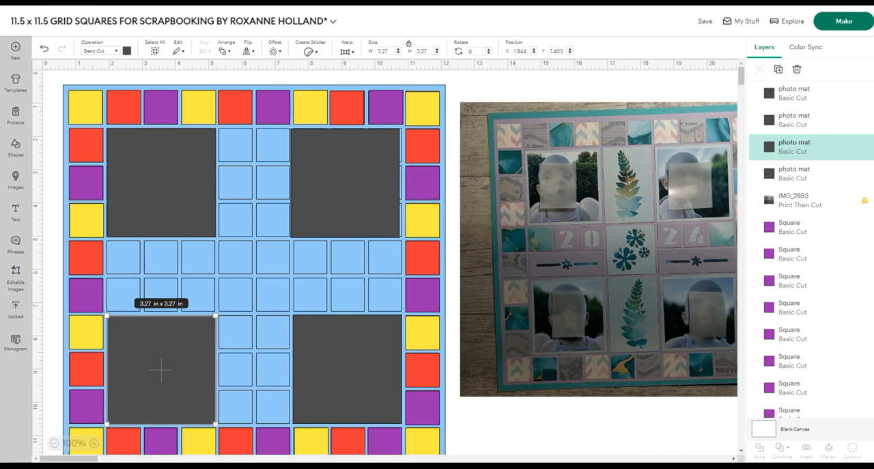
pyautogui.moveTo(626, 150)
pyautogui.mouseDown()
pyautogui.moveTo(600, 145)
pyautogui.moveTo(619, 139)
pyautogui.mouseUp()
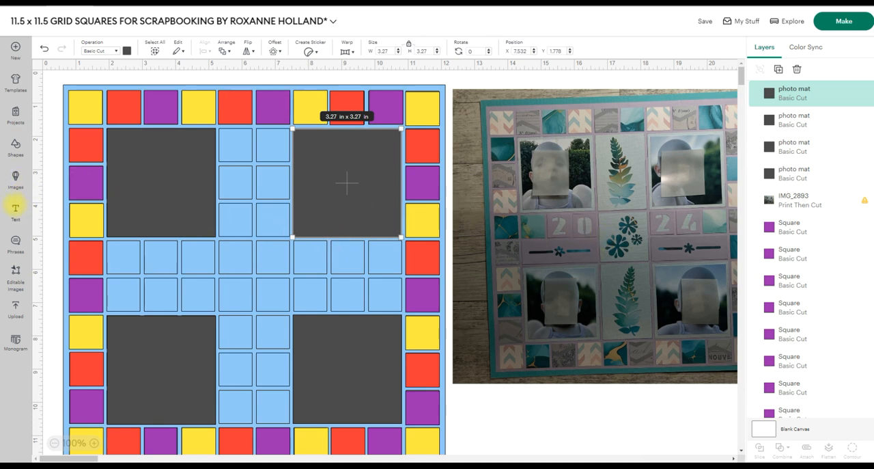
# Add a text object, search the fonts for "stencil" and apply the bold Authentic Stencil Com font.
pyautogui.click(15, 210)
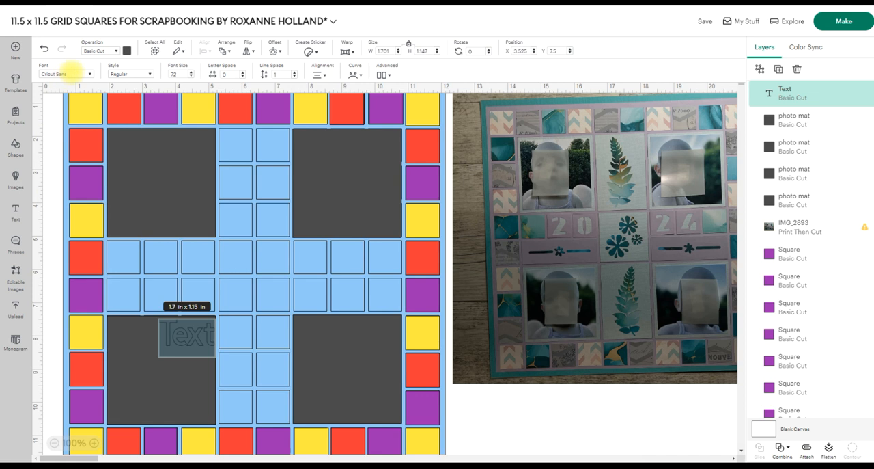
pyautogui.click(90, 73)
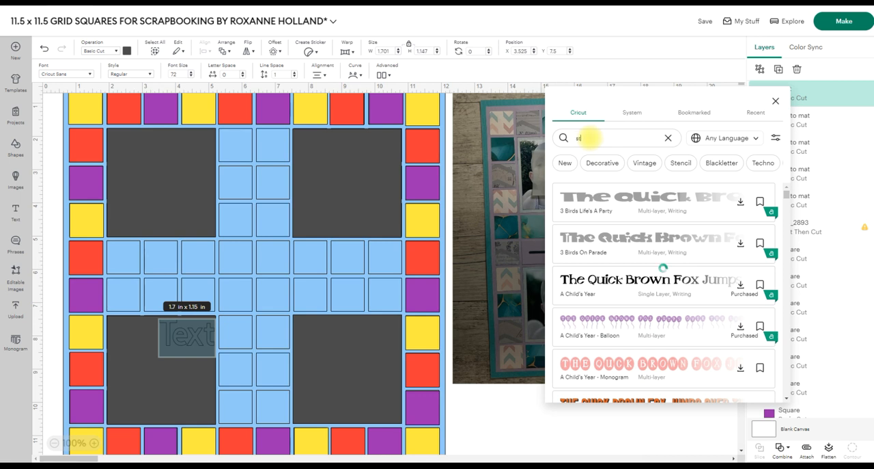
pyautogui.click(590, 138)
pyautogui.write('stencil')
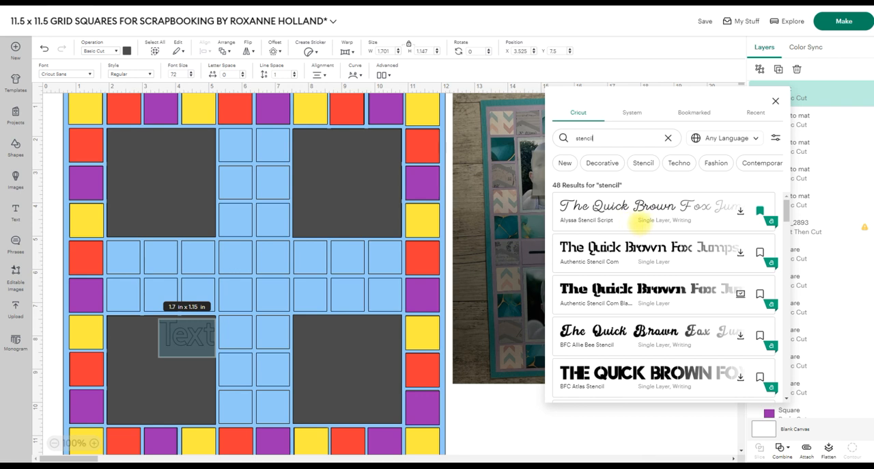
pyautogui.click(627, 287)
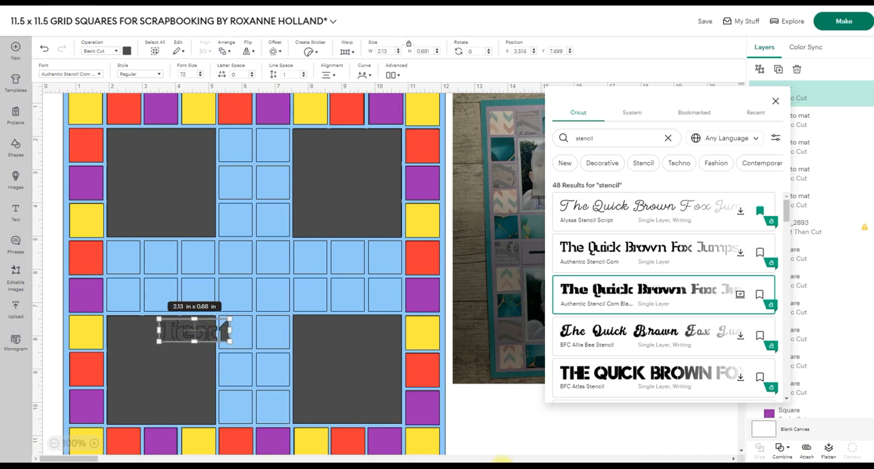
# Move the text below the reference photo and change its wording to 2024.
pyautogui.click(487, 424)
pyautogui.moveTo(213, 332); pyautogui.dragTo(550, 423)
pyautogui.doubleClick(549, 422)
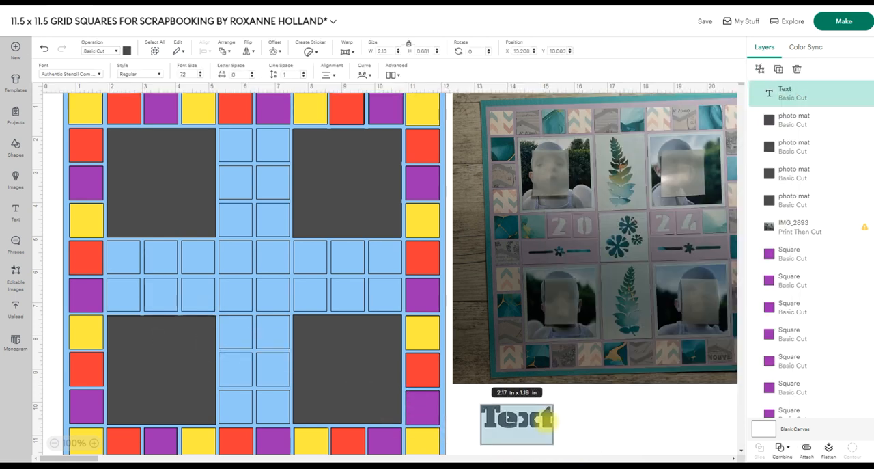
pyautogui.write('2024')
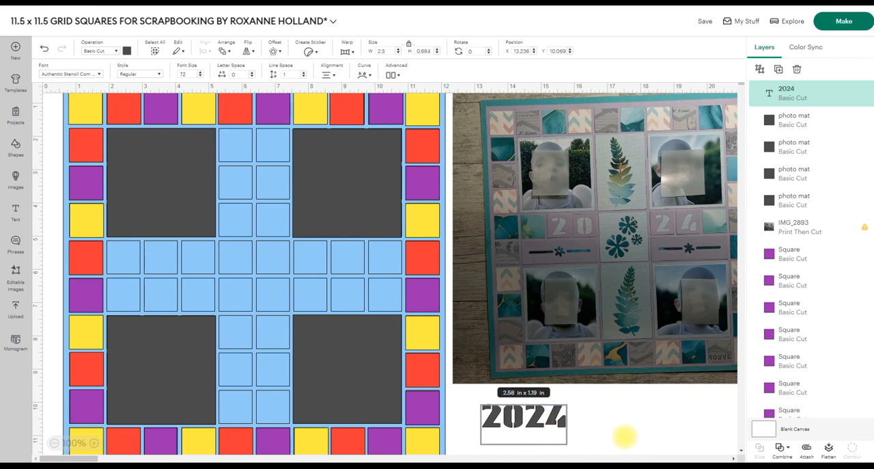
pyautogui.click(625, 436)
# Enlarge the 2024 text to about 3.06 x 0.85 in and place it on blank canvas below the reference photo.
pyautogui.click(531, 417)
pyautogui.moveTo(533, 420); pyautogui.dragTo(462, 409)
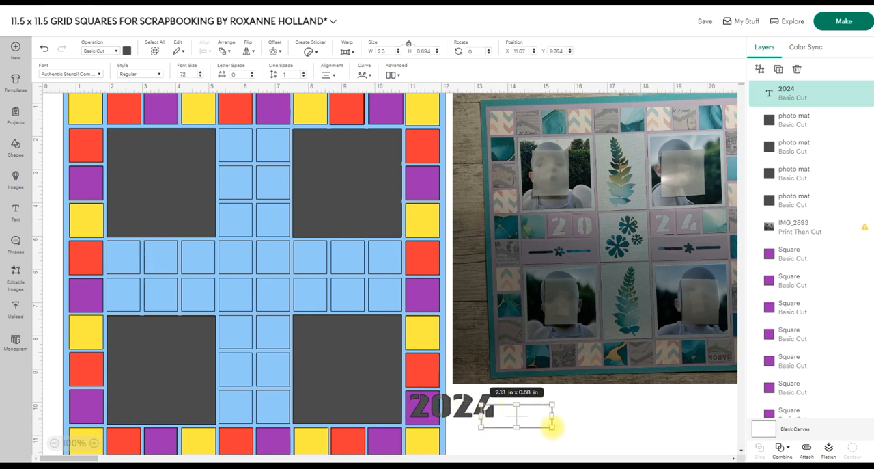
pyautogui.moveTo(551, 426); pyautogui.dragTo(562, 429)
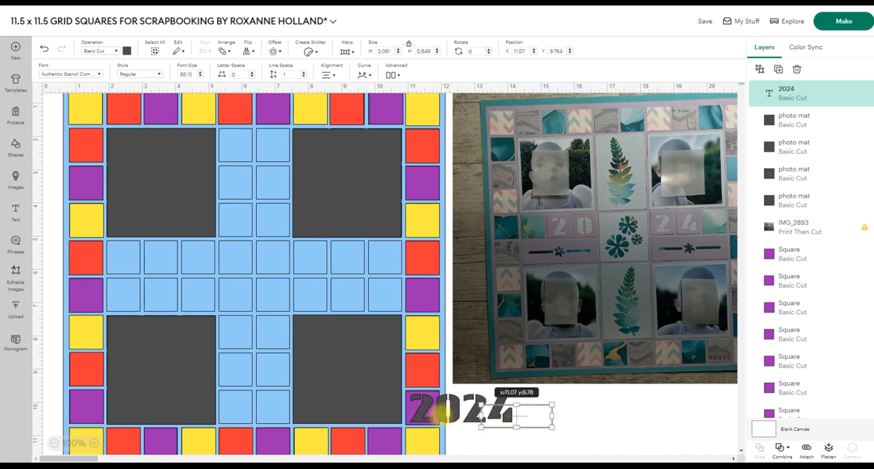
pyautogui.moveTo(442, 412); pyautogui.dragTo(445, 411)
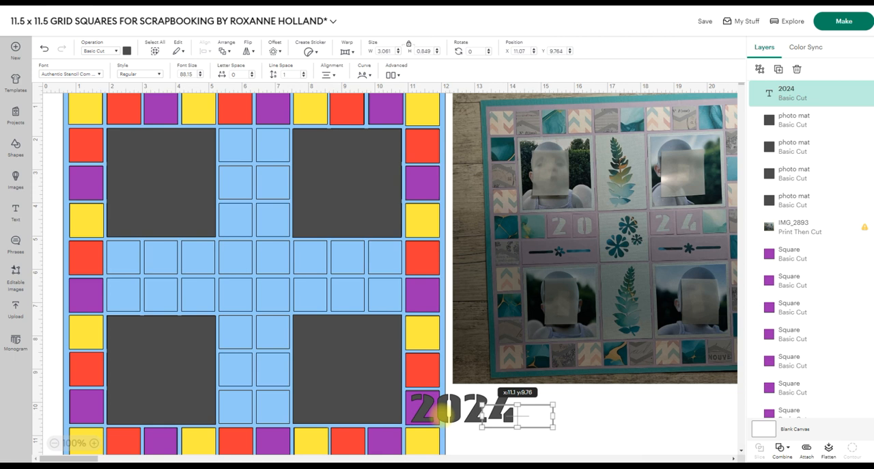
pyautogui.moveTo(443, 410); pyautogui.dragTo(443, 410)
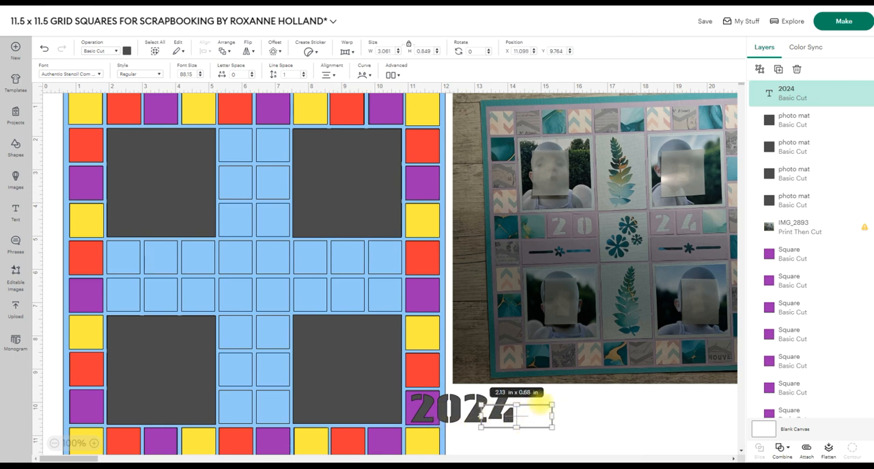
pyautogui.click(572, 406)
pyautogui.moveTo(469, 413); pyautogui.dragTo(645, 415)
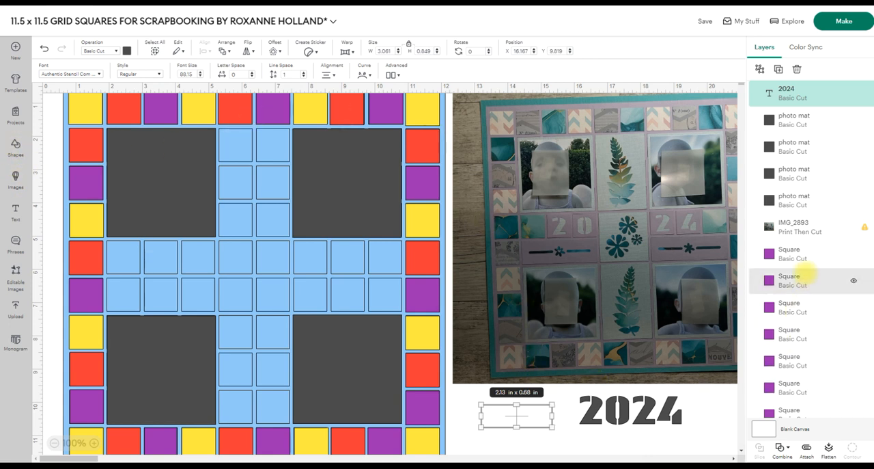
# Duplicate a purple 1.02 in border square and place the copy below the reference photo, beside the 2024 text.
pyautogui.click(789, 253)
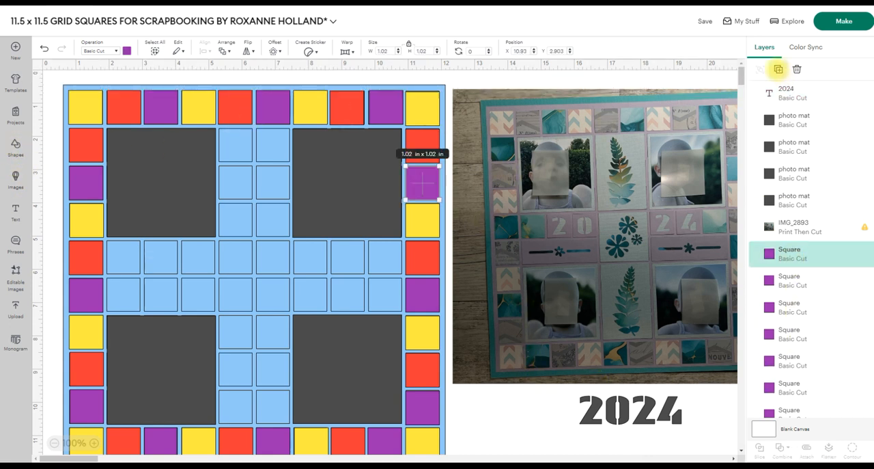
pyautogui.hotkey('ctrl', 'd')
pyautogui.moveTo(157, 185); pyautogui.dragTo(502, 417)
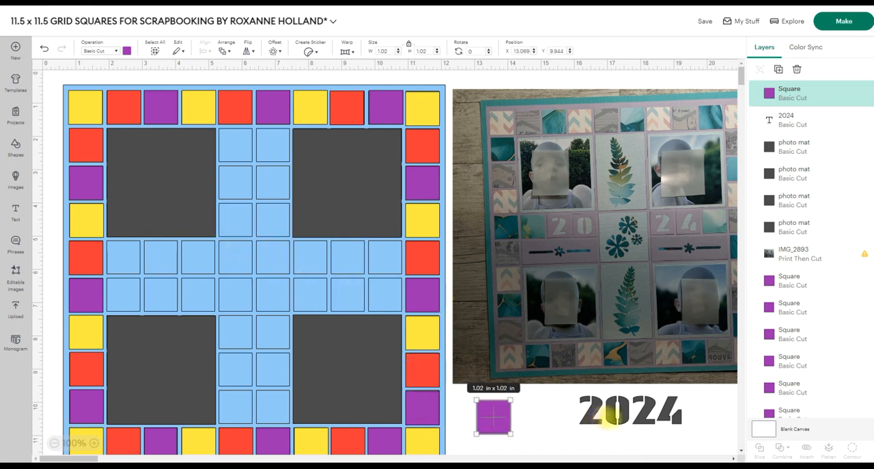
# Ungroup the 2024 text into individual digits and select all four.
pyautogui.click(604, 420)
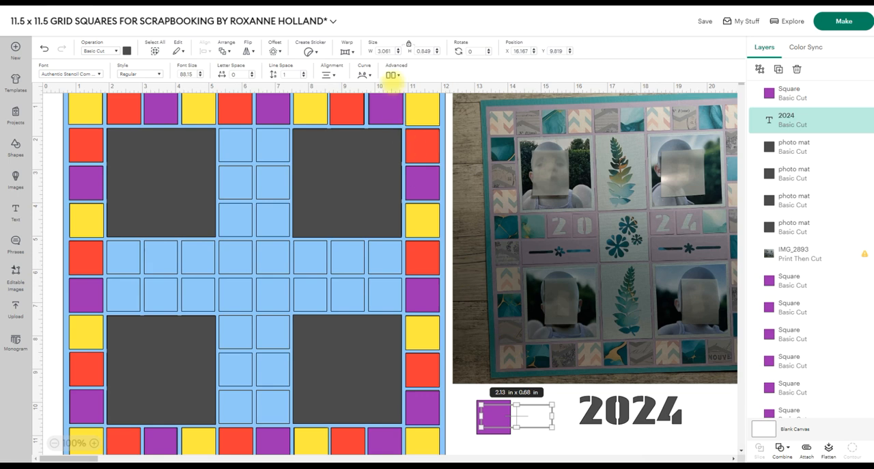
pyautogui.click(395, 75)
pyautogui.click(409, 94)
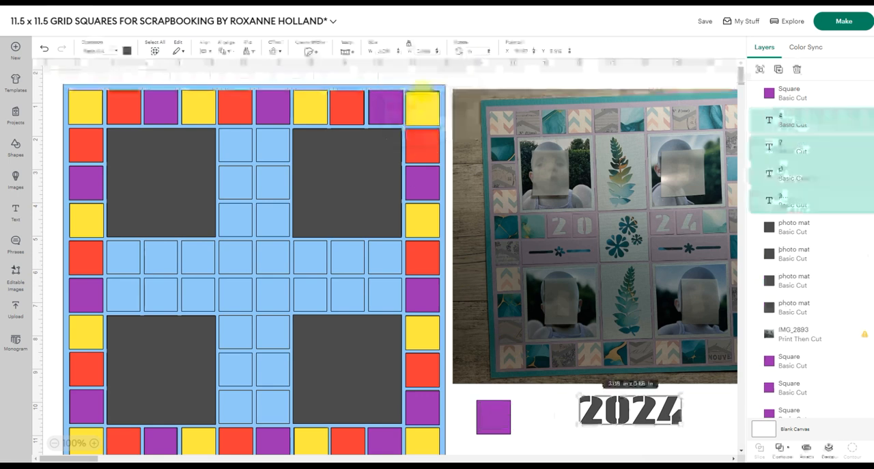
pyautogui.click(586, 434)
pyautogui.moveTo(591, 413); pyautogui.dragTo(690, 400)
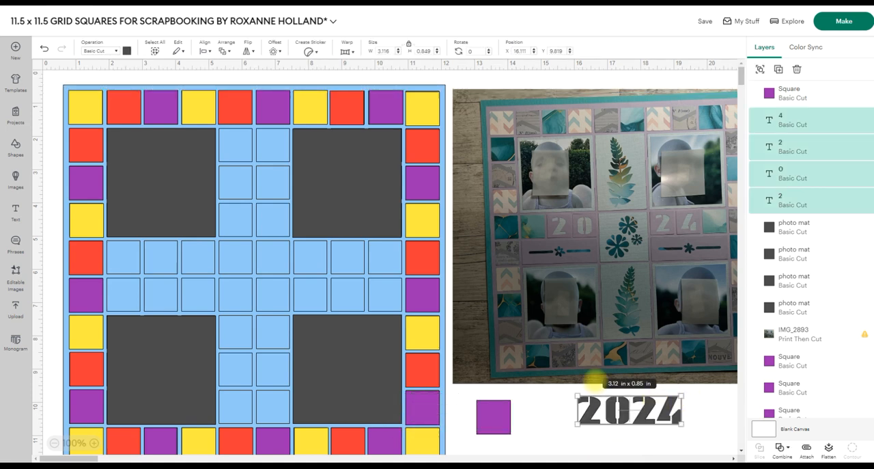
# Bring the four digits to the front and move the first 2 to the right of the 4.
pyautogui.click(204, 50)
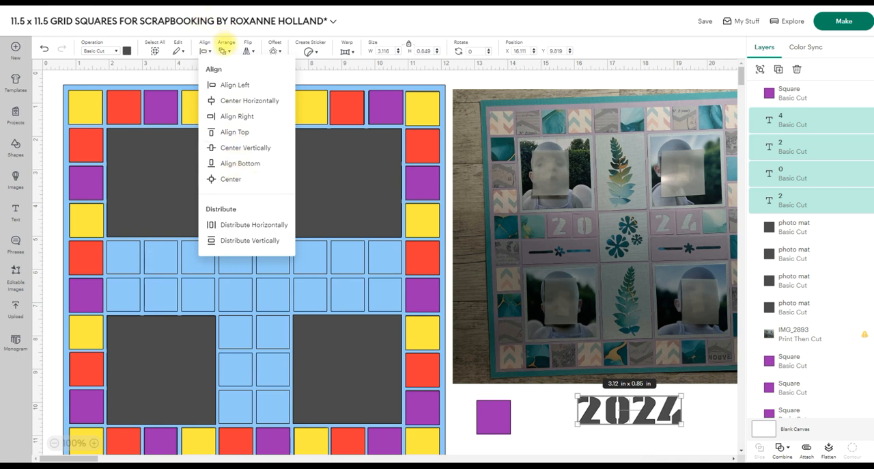
pyautogui.click(226, 46)
pyautogui.click(226, 46)
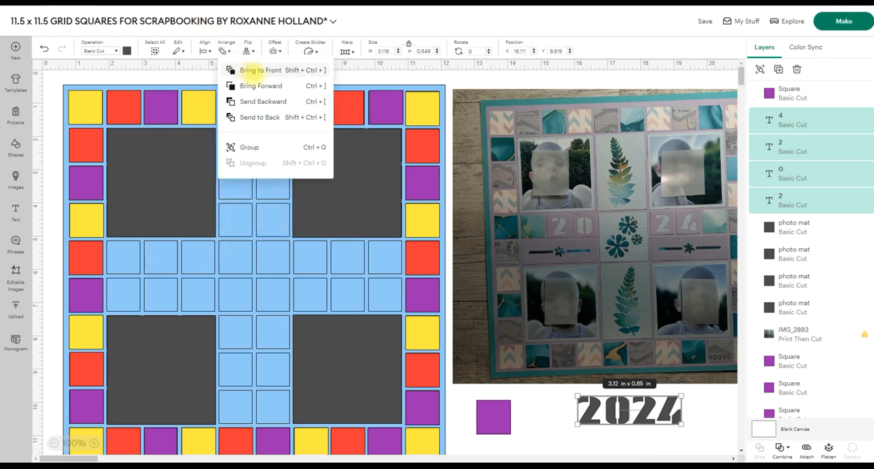
pyautogui.click(252, 70)
pyautogui.click(570, 435)
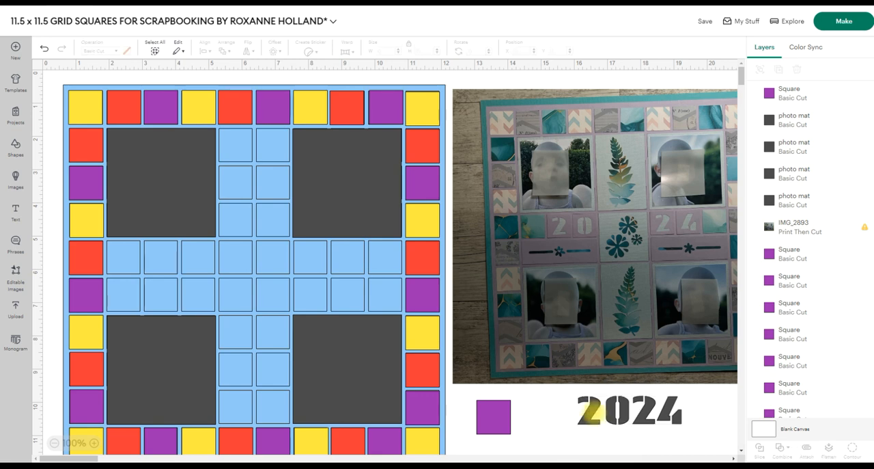
pyautogui.moveTo(592, 411); pyautogui.dragTo(705, 411)
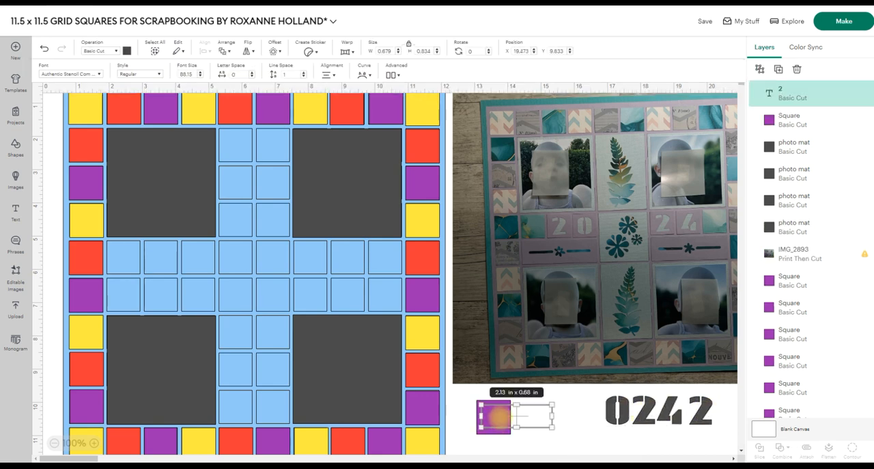
# Duplicate the loose purple square three times and line up all four squares in a row beside the digits.
pyautogui.click(497, 416)
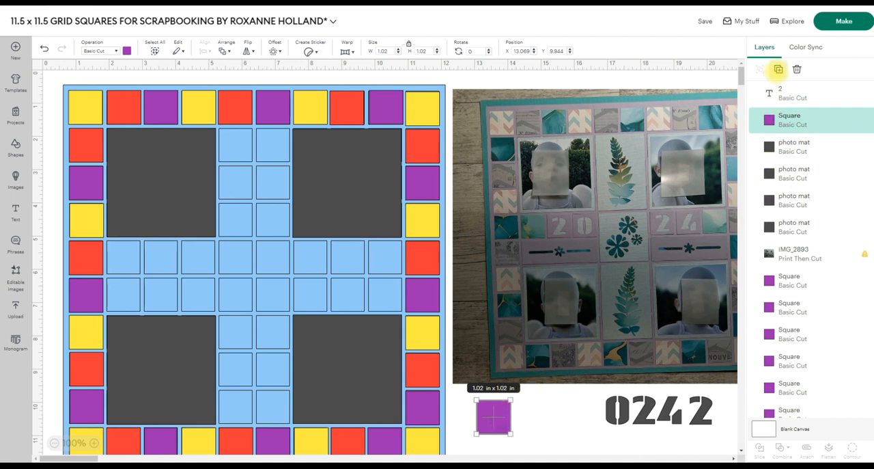
pyautogui.click(778, 69)
pyautogui.click(778, 69)
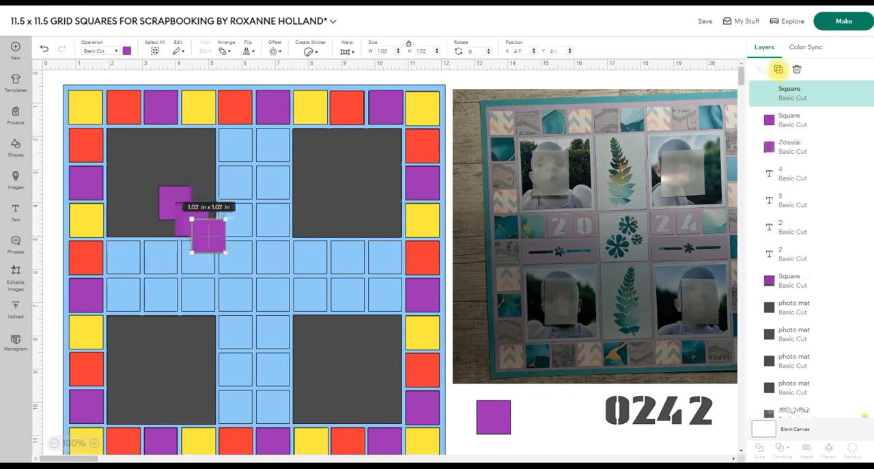
pyautogui.click(203, 235)
pyautogui.moveTo(202, 235); pyautogui.dragTo(533, 417)
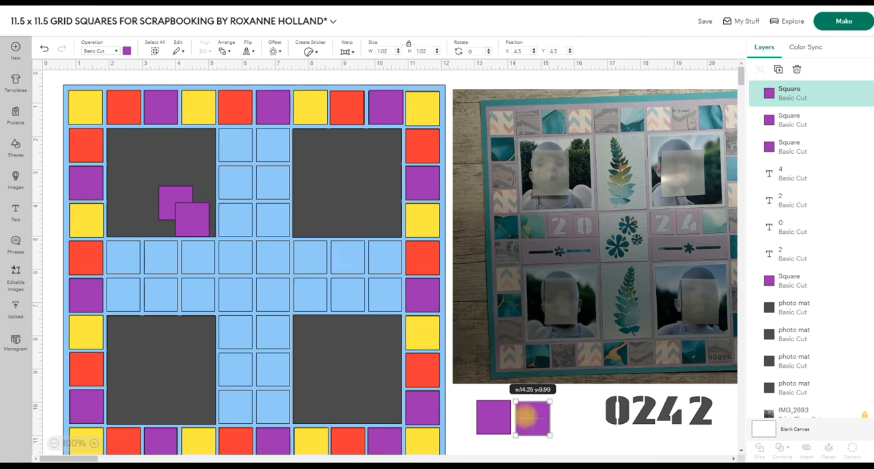
pyautogui.moveTo(193, 220); pyautogui.dragTo(571, 416)
pyautogui.click(493, 418)
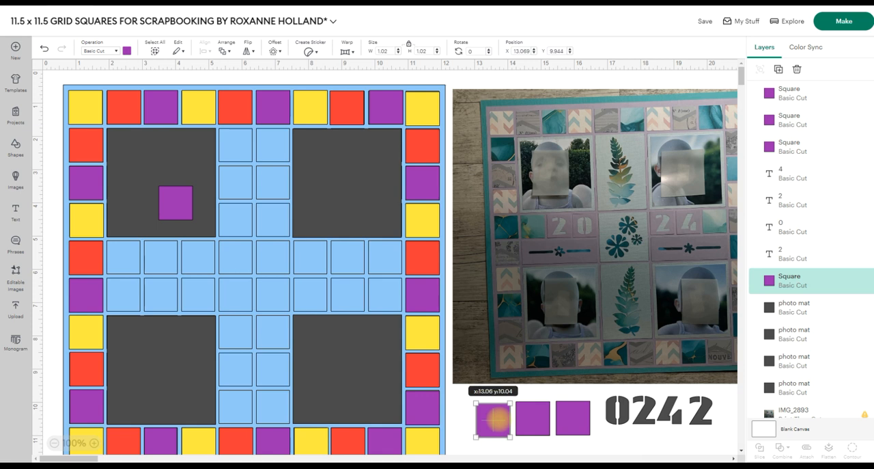
pyautogui.moveTo(177, 203); pyautogui.dragTo(456, 419)
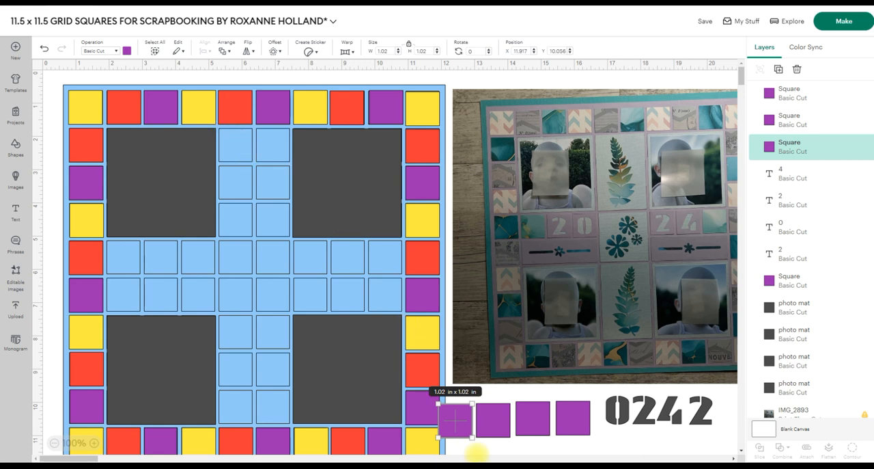
# Recolour the four loose purple squares light purple.
pyautogui.click(485, 449)
pyautogui.moveTo(485, 449); pyautogui.dragTo(593, 401)
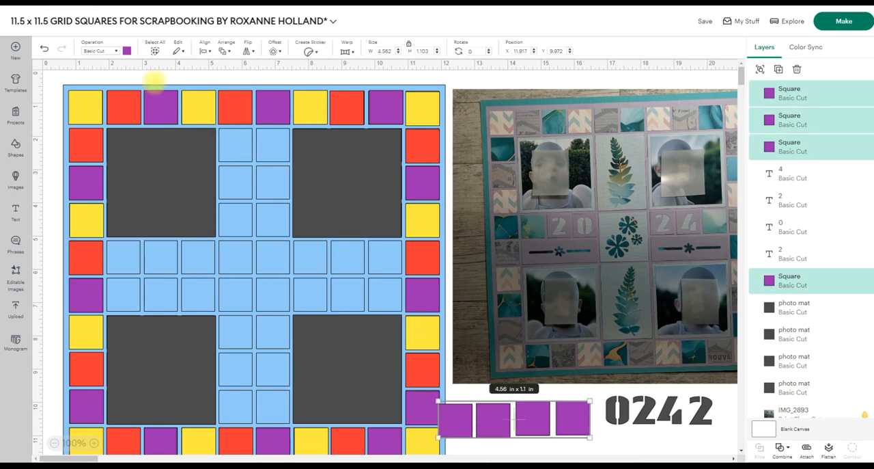
pyautogui.click(127, 51)
pyautogui.click(147, 117)
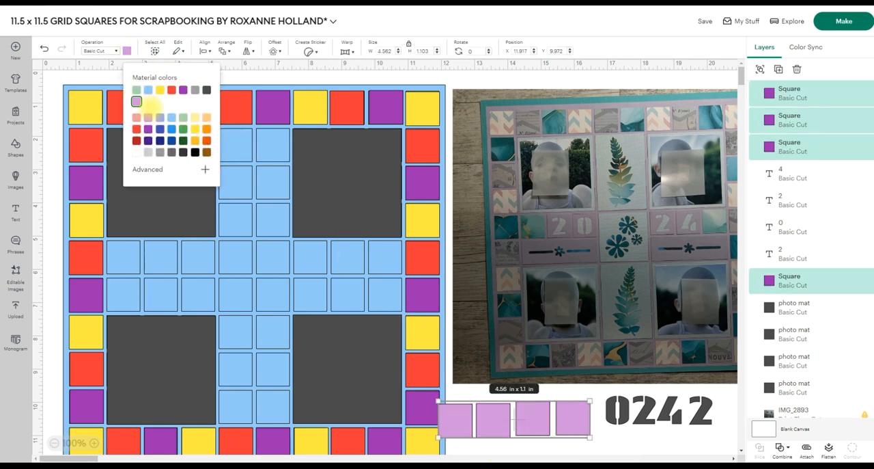
pyautogui.click(601, 444)
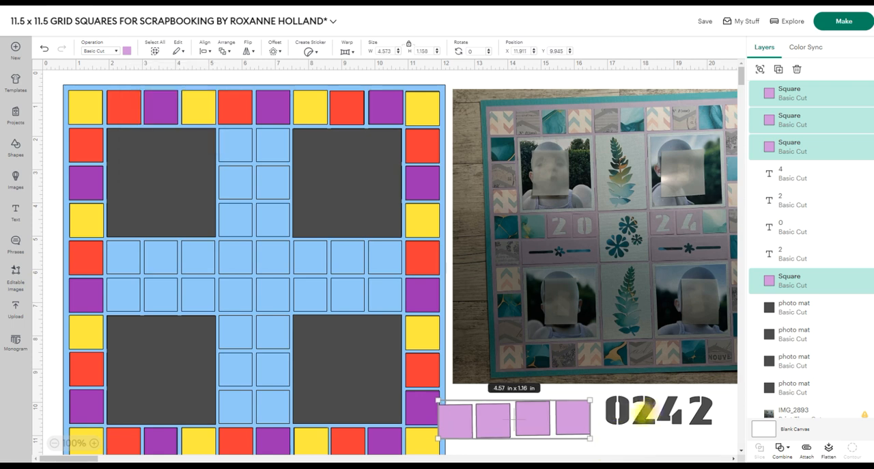
# Send the four light purple squares to the back and shift them clear of the grid's edge.
pyautogui.click(617, 448)
pyautogui.moveTo(642, 410); pyautogui.dragTo(663, 416)
pyautogui.moveTo(456, 444); pyautogui.dragTo(582, 414)
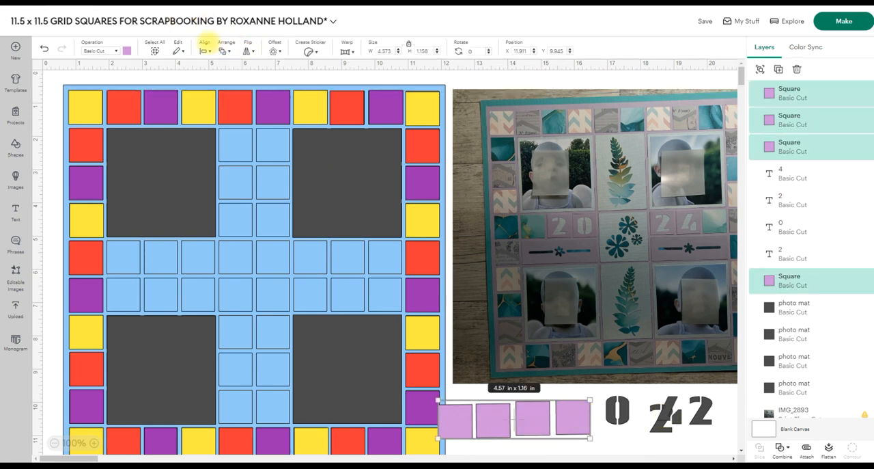
pyautogui.click(204, 45)
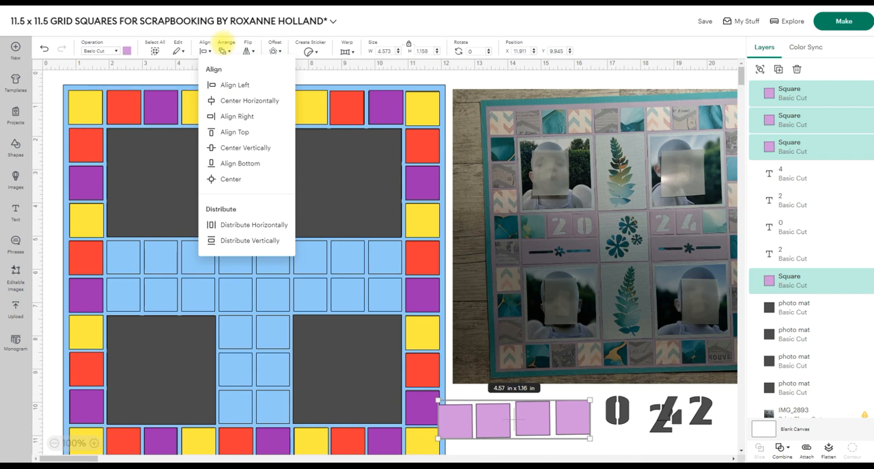
pyautogui.click(225, 44)
pyautogui.click(224, 43)
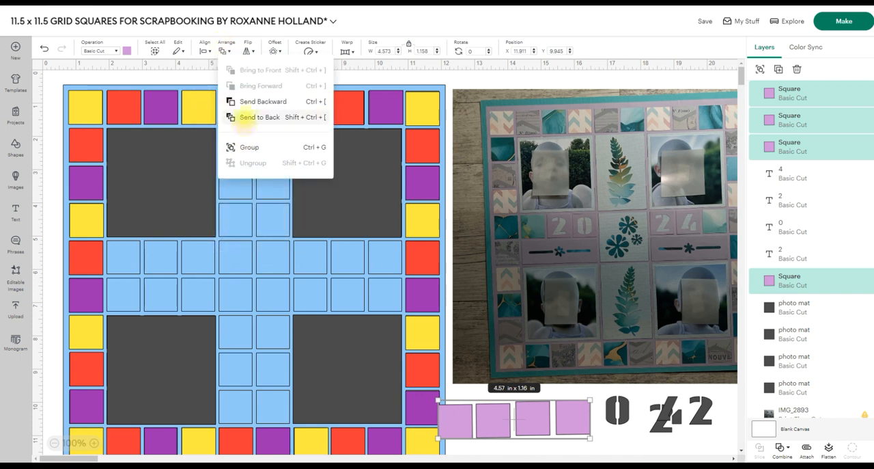
pyautogui.click(246, 117)
pyautogui.moveTo(531, 419); pyautogui.dragTo(540, 413)
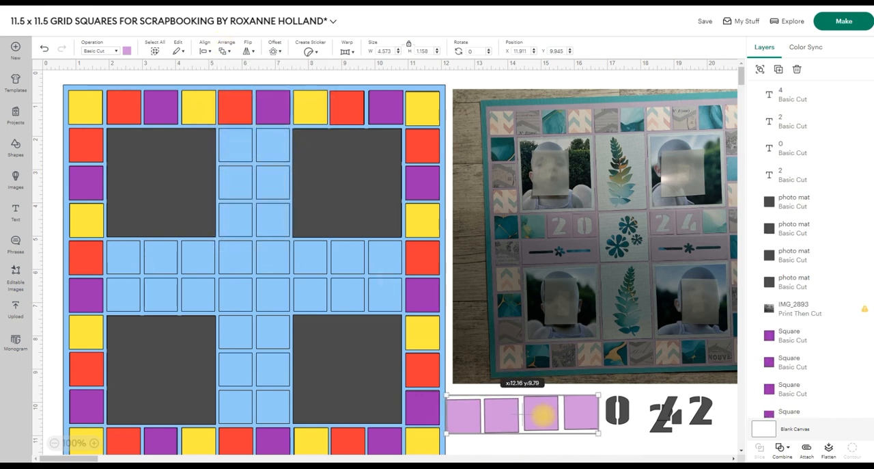
# Place the digits 2, 0, 2 and 4 in order on the four light purple squares.
pyautogui.moveTo(660, 415); pyautogui.dragTo(467, 426)
pyautogui.moveTo(623, 417); pyautogui.dragTo(504, 418)
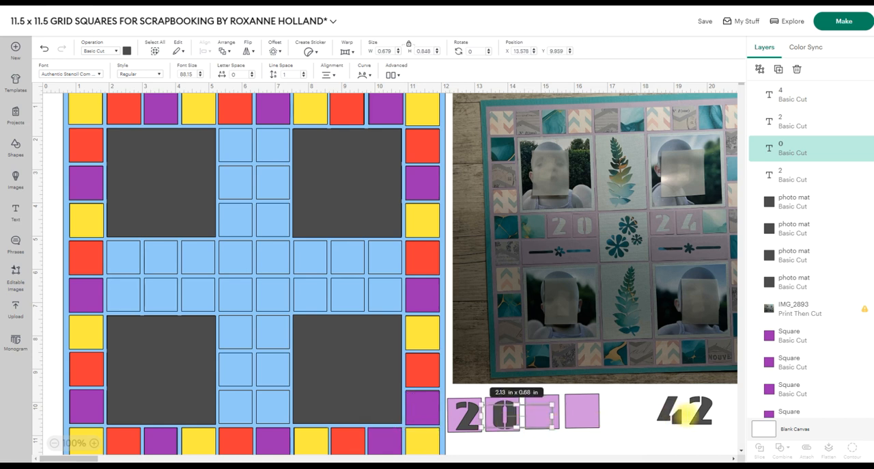
pyautogui.moveTo(700, 409); pyautogui.dragTo(539, 413)
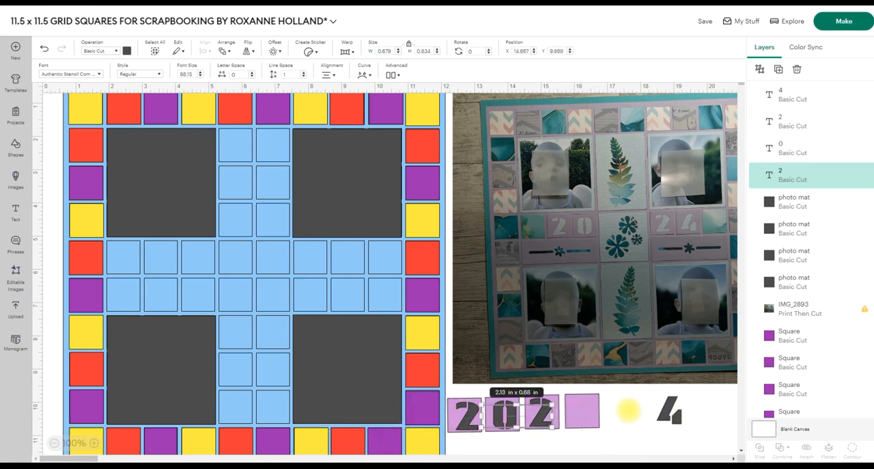
pyautogui.moveTo(673, 413); pyautogui.dragTo(454, 392)
pyautogui.click(680, 420)
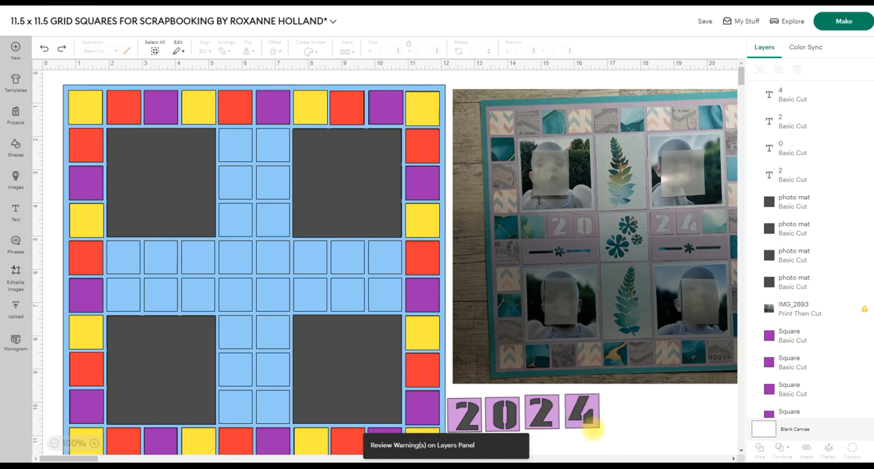
# Select the 4 together with its light purple square and centre them on each other.
pyautogui.click(592, 412)
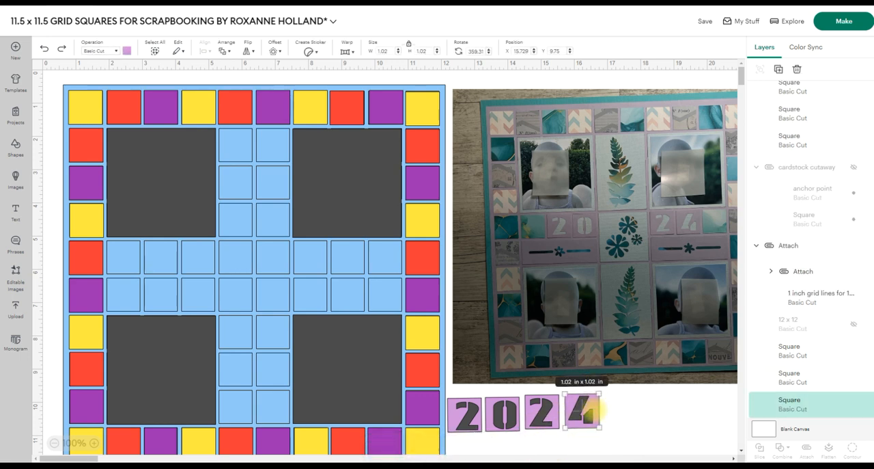
pyautogui.moveTo(618, 441); pyautogui.dragTo(565, 394)
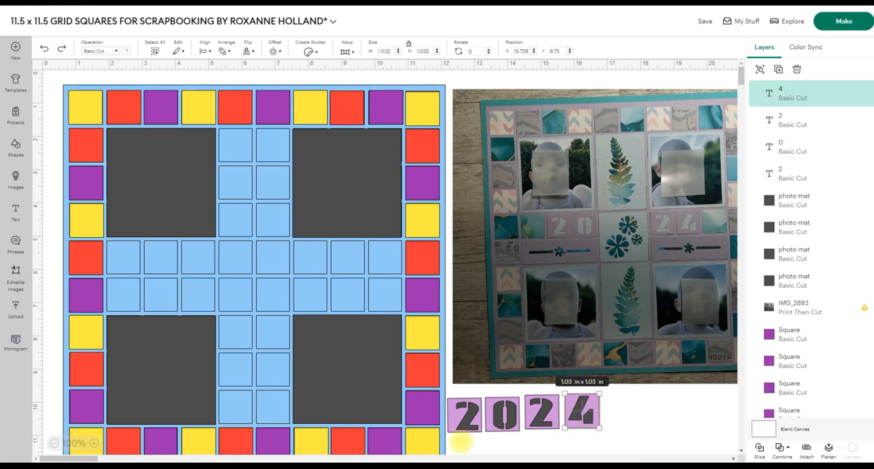
pyautogui.click(460, 441)
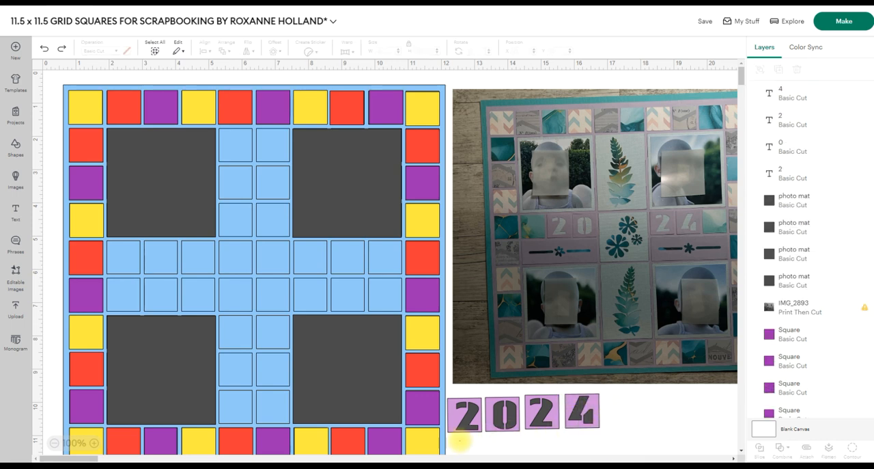
pyautogui.click(467, 403)
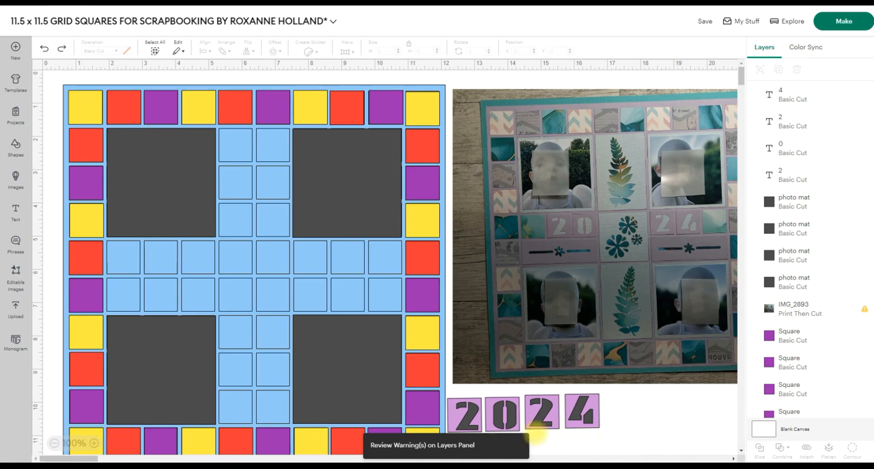
pyautogui.click(580, 415)
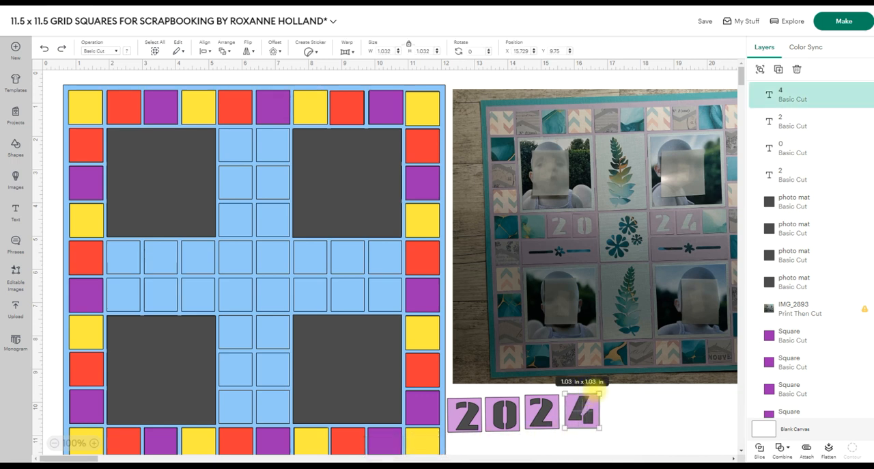
pyautogui.click(203, 49)
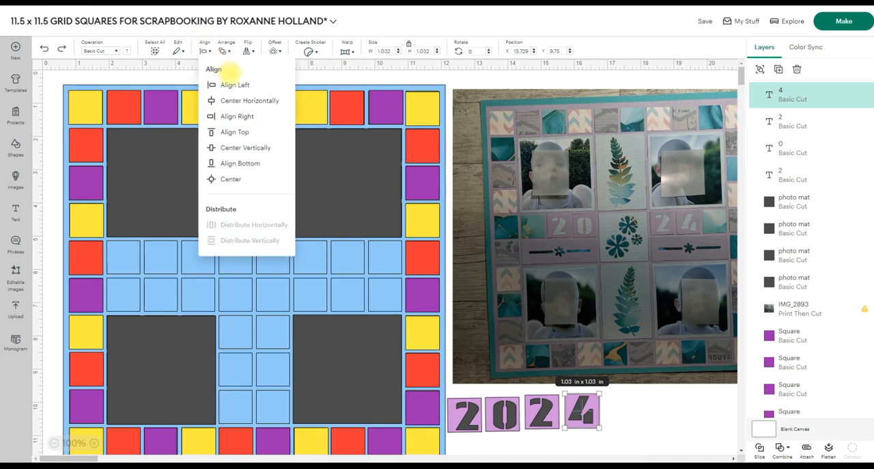
pyautogui.click(229, 180)
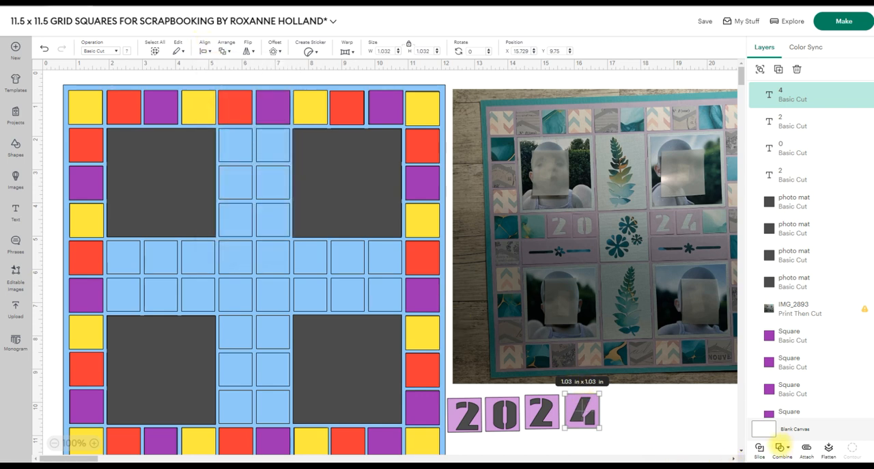
# Cut the 4 out of its square with Exclude and place the tile in row 5, column 8 of the grid.
pyautogui.click(782, 447)
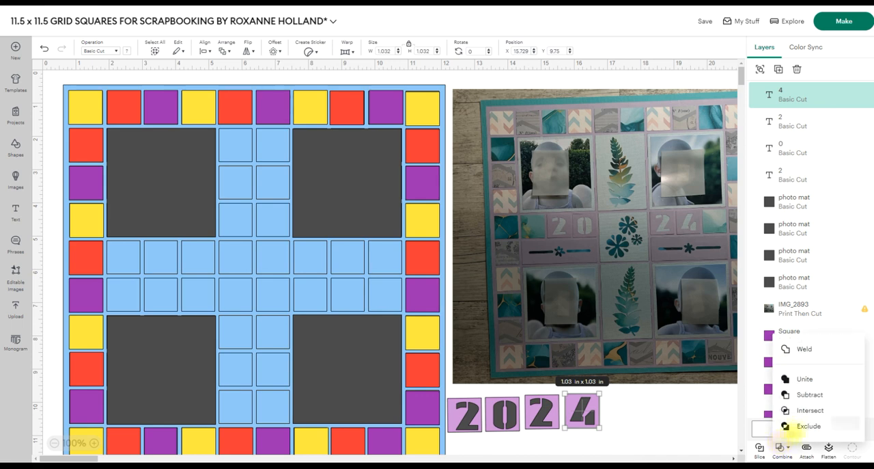
pyautogui.click(795, 423)
pyautogui.moveTo(584, 411); pyautogui.dragTo(349, 262)
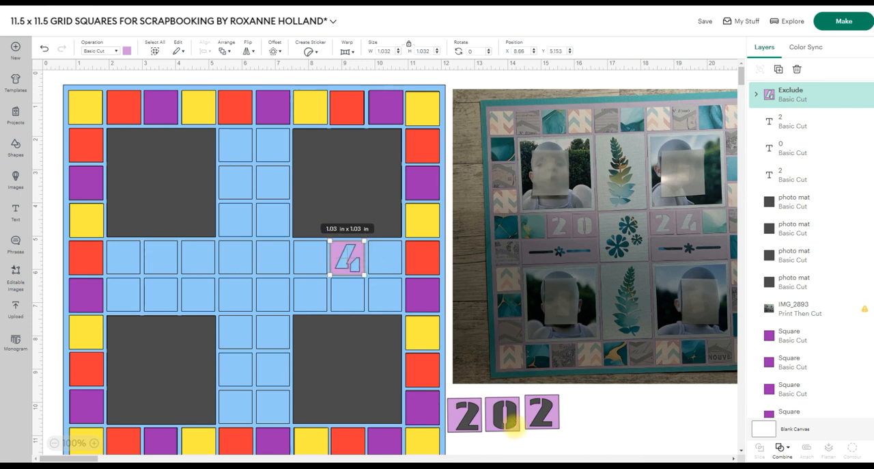
# Centre the second 2 on its square, combine them with Exclude, and place the tile immediately left of the 4 tile.
pyautogui.click(543, 411)
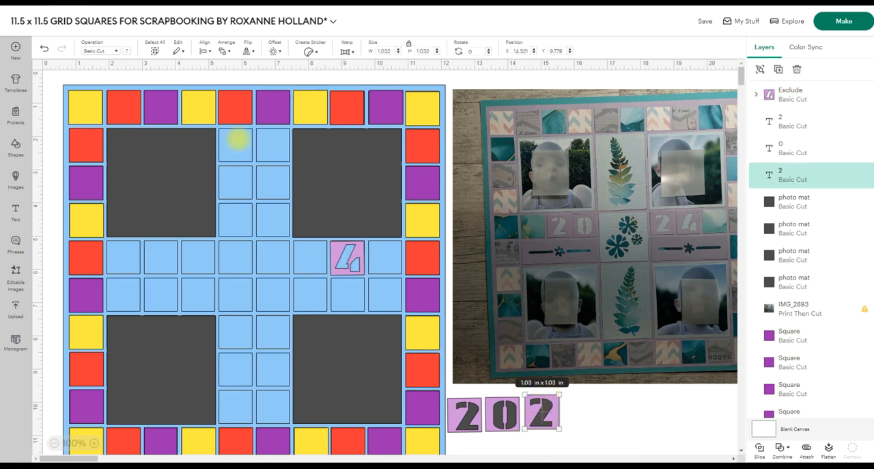
pyautogui.click(203, 47)
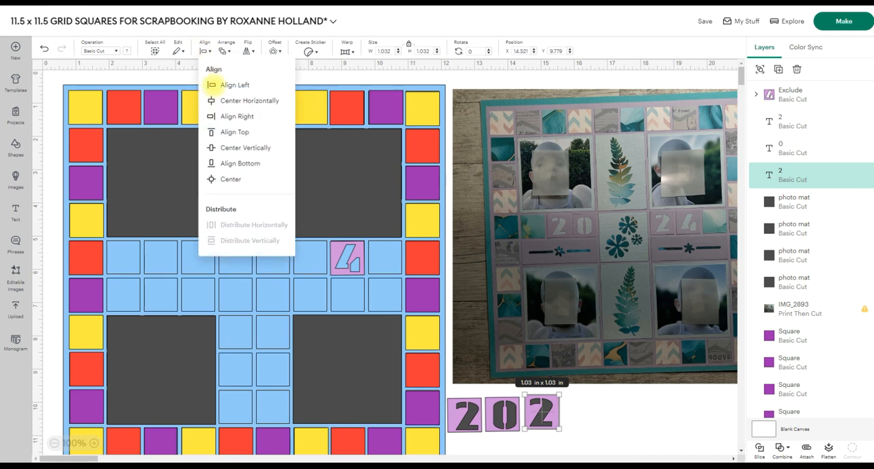
pyautogui.click(230, 179)
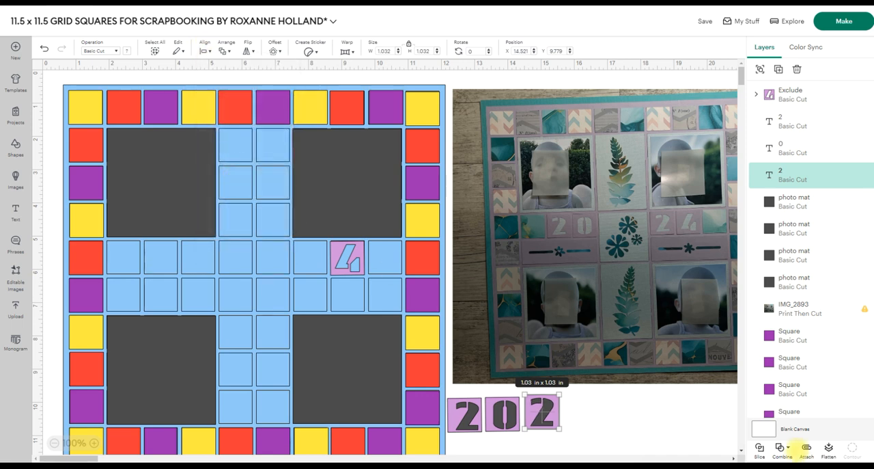
pyautogui.click(781, 447)
pyautogui.click(808, 425)
pyautogui.moveTo(554, 413); pyautogui.dragTo(318, 259)
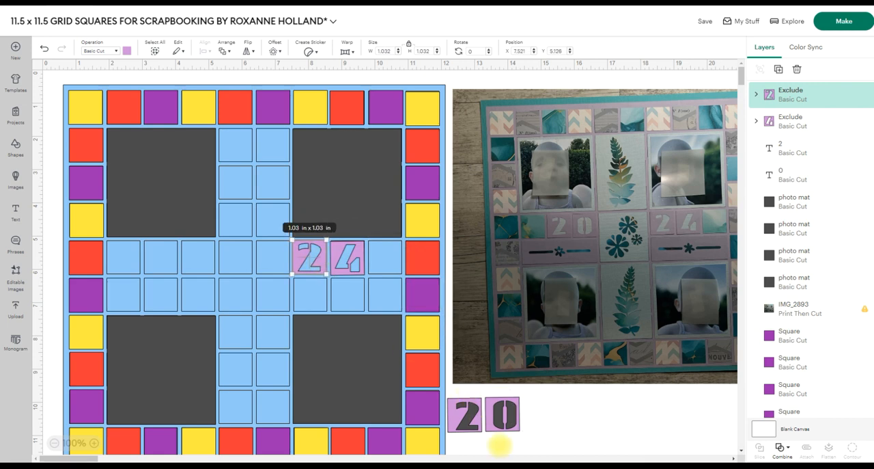
# Centre the 0 on its square, combine them with Exclude, and place the tile in row 5, column 4.
pyautogui.click(502, 415)
pyautogui.click(203, 48)
pyautogui.click(230, 179)
pyautogui.click(781, 447)
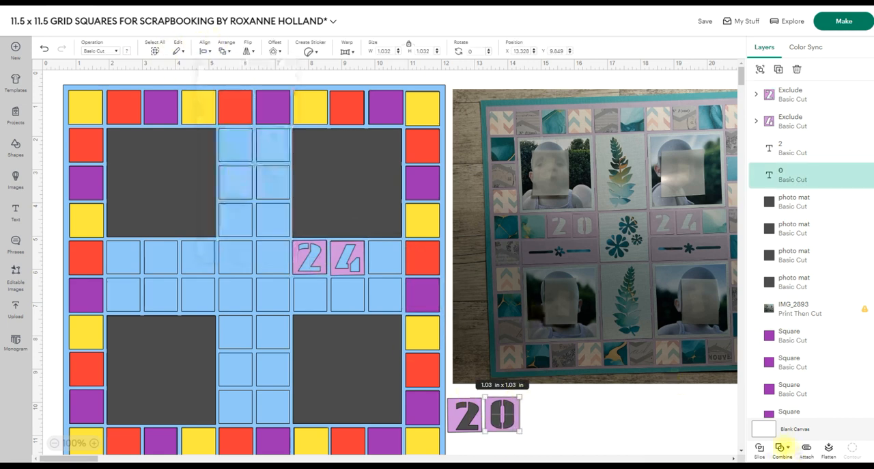
pyautogui.click(792, 425)
pyautogui.moveTo(503, 414); pyautogui.dragTo(198, 258)
# Centre the remaining 2 on its square, combine them with Exclude, and place the tile immediately left of the 0 tile.
pyautogui.click(464, 415)
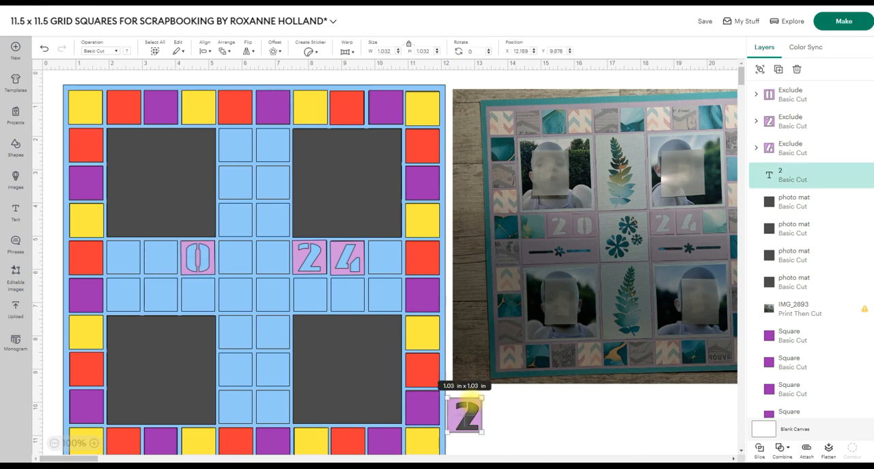
pyautogui.click(203, 48)
pyautogui.click(230, 179)
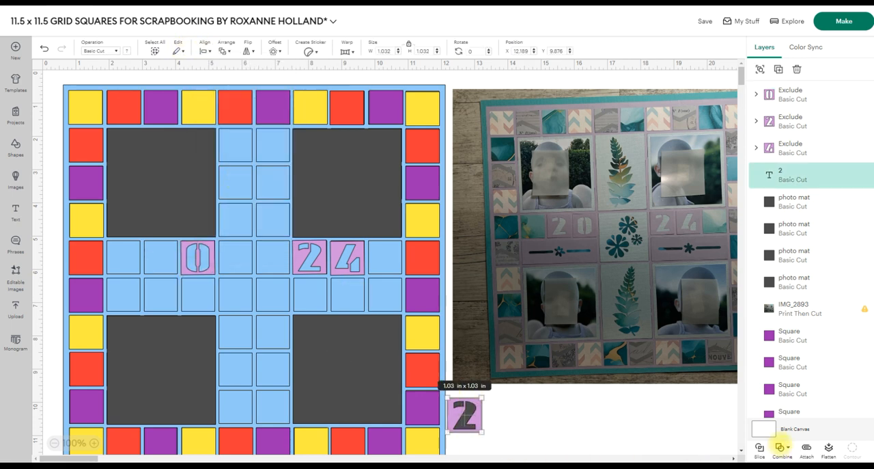
pyautogui.click(784, 446)
pyautogui.click(799, 411)
pyautogui.moveTo(465, 414); pyautogui.dragTo(162, 258)
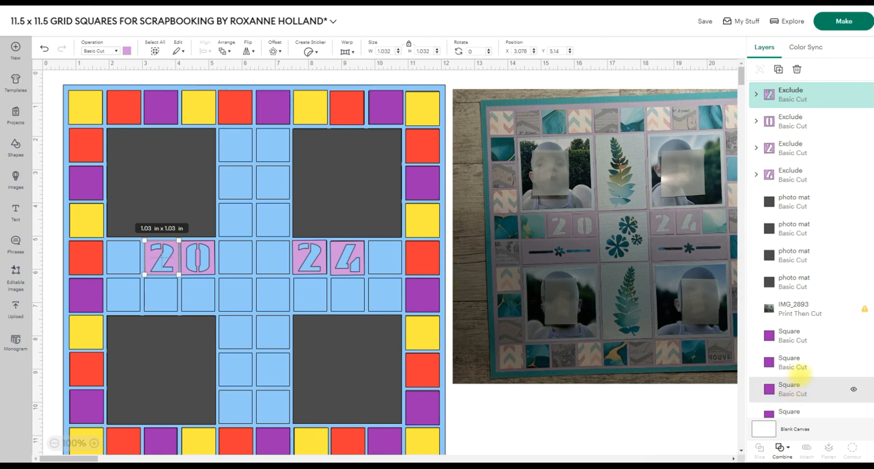
# Duplicate a red square twice and place the copies in row 5, columns 2 and 9, at the outer ends of the digit tiles.
pyautogui.scroll(-5, 803, 361)
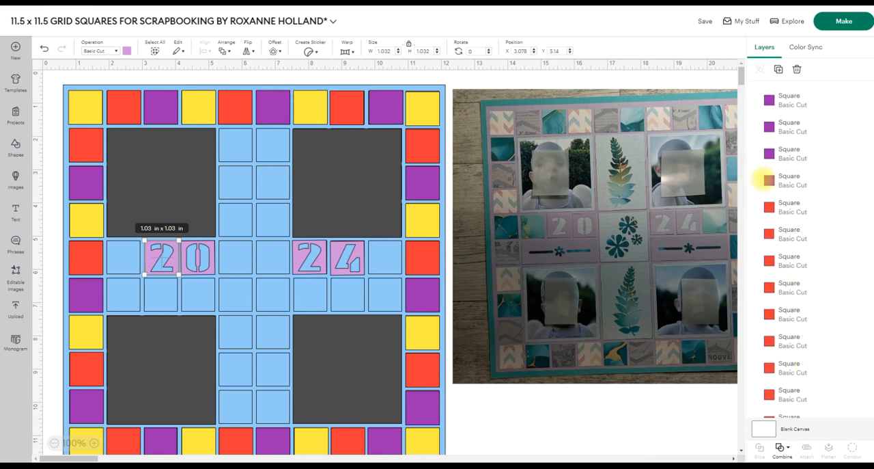
pyautogui.click(805, 206)
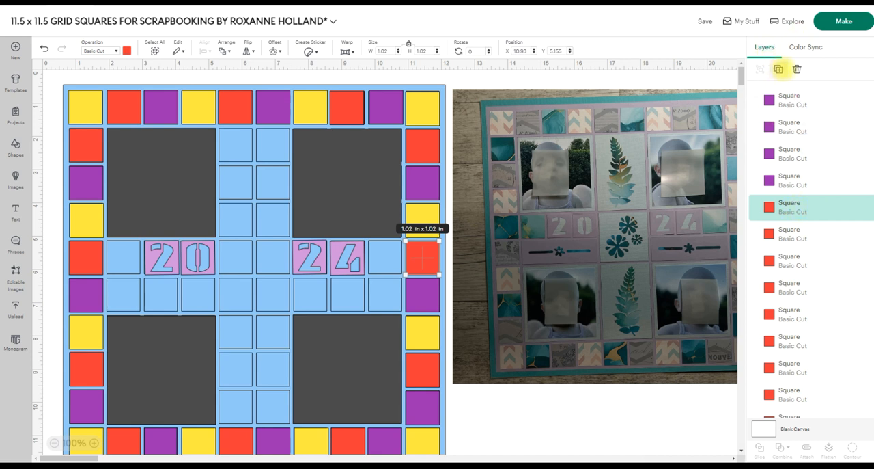
pyautogui.click(778, 69)
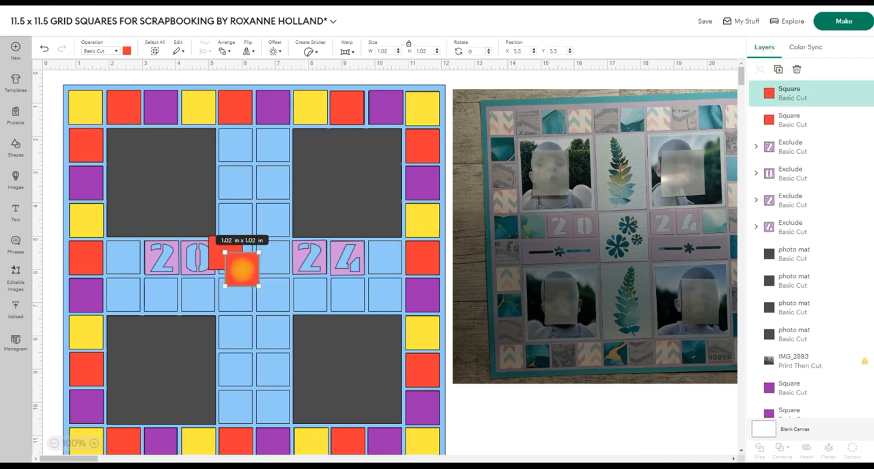
pyautogui.moveTo(242, 268); pyautogui.dragTo(385, 257)
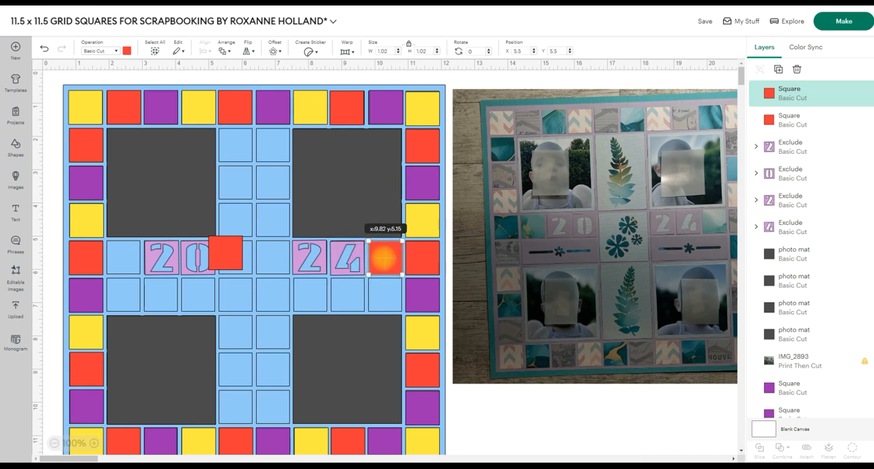
pyautogui.moveTo(228, 254); pyautogui.dragTo(124, 258)
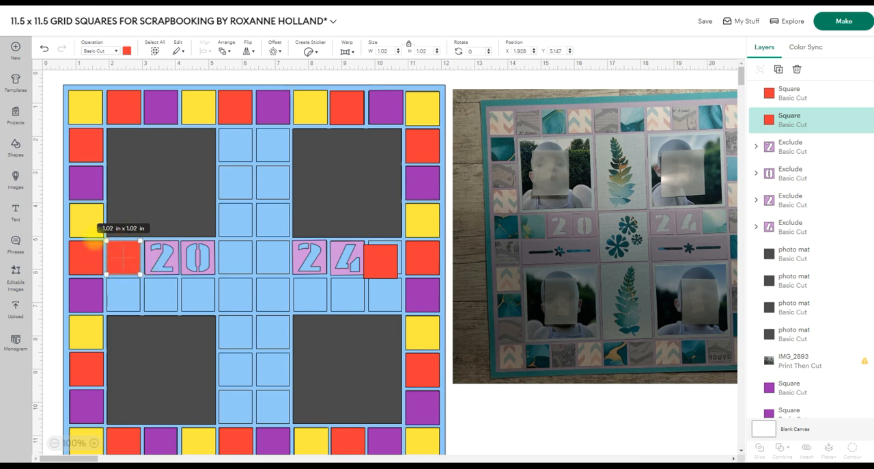
pyautogui.click(381, 263)
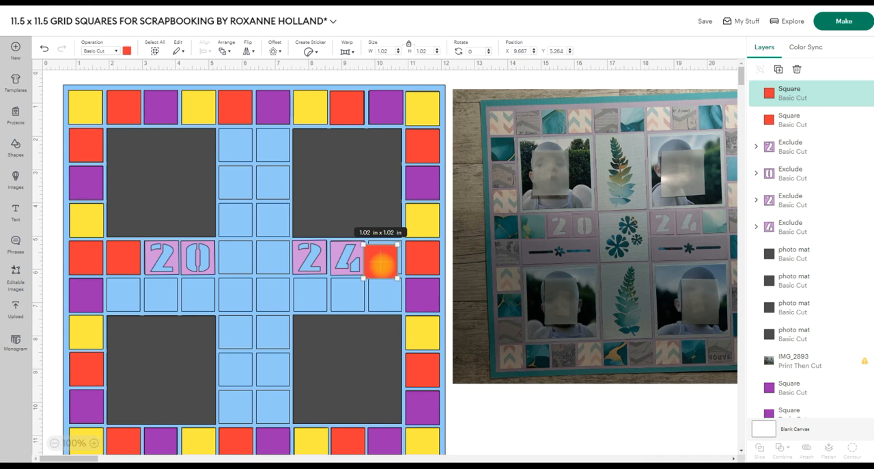
pyautogui.moveTo(382, 262); pyautogui.dragTo(384, 258)
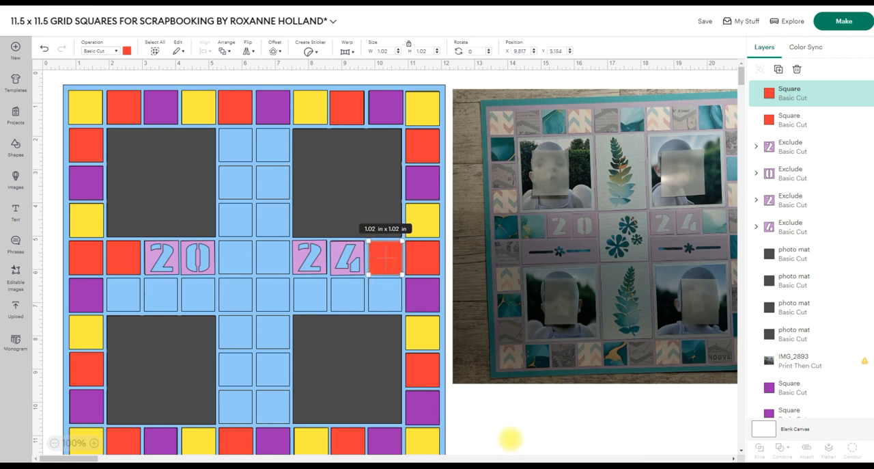
pyautogui.click(508, 433)
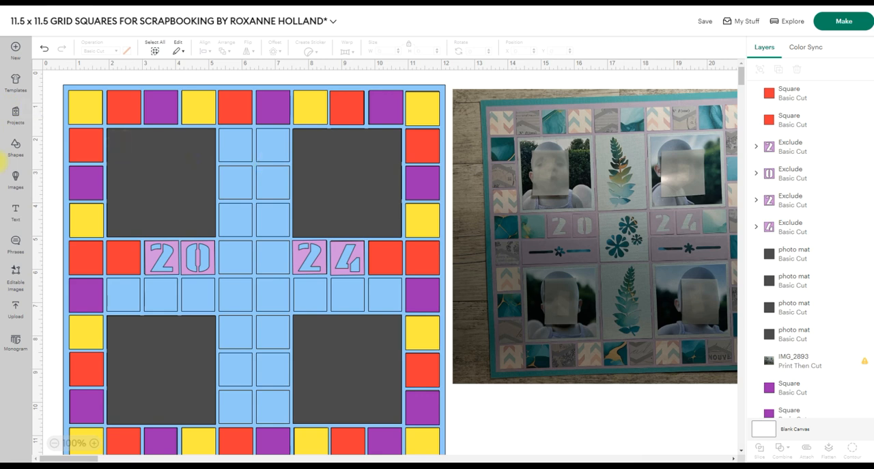
# Insert a square between the two upper photo mats and set its width to 2.127 in with proportions locked.
pyautogui.click(15, 143)
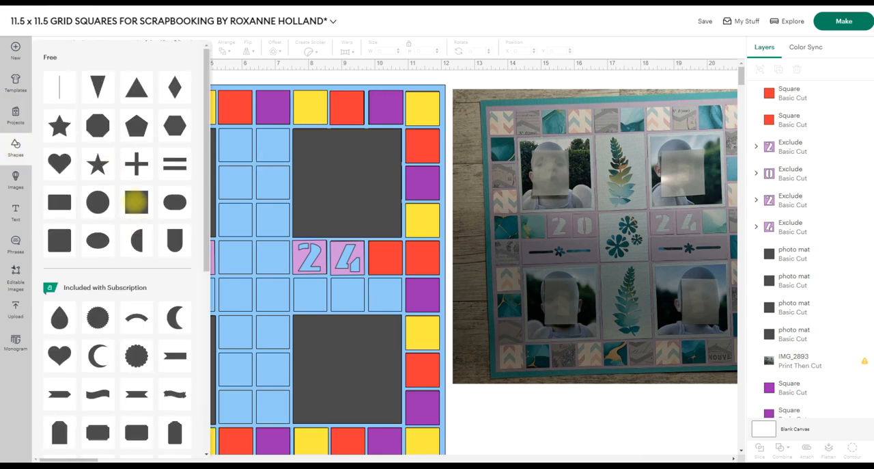
pyautogui.click(136, 200)
pyautogui.moveTo(278, 298); pyautogui.dragTo(258, 167)
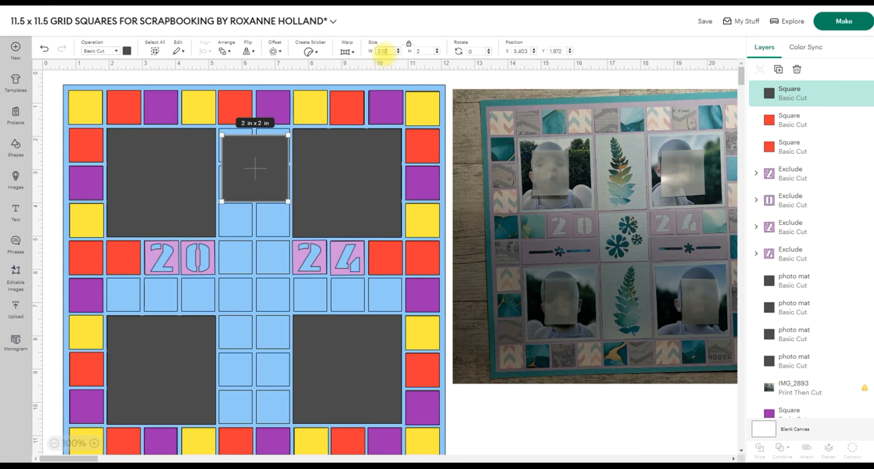
pyautogui.press('Return')
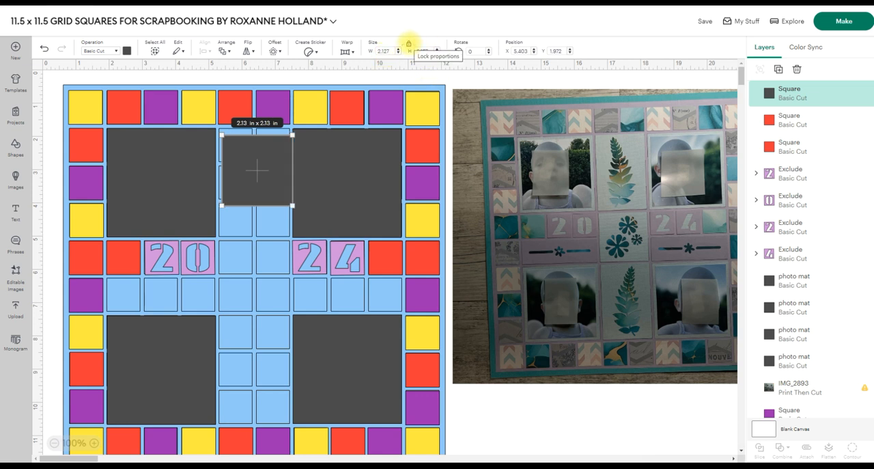
# Unlock the square's proportions, set its height to 3.27 in, and align the panel between the two upper photo mats.
pyautogui.click(408, 43)
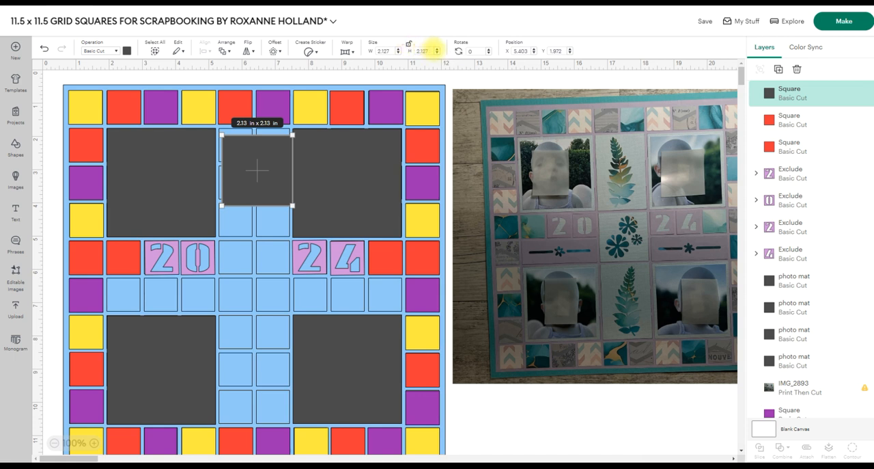
pyautogui.click(418, 51)
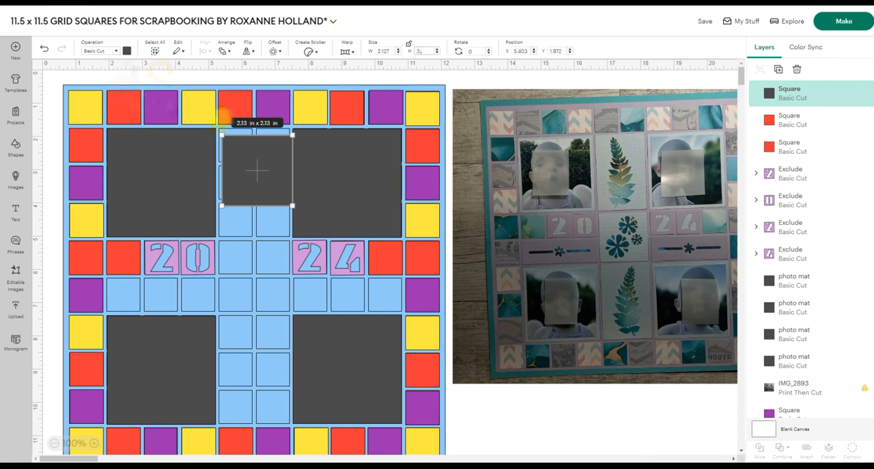
pyautogui.moveTo(244, 160); pyautogui.dragTo(254, 172)
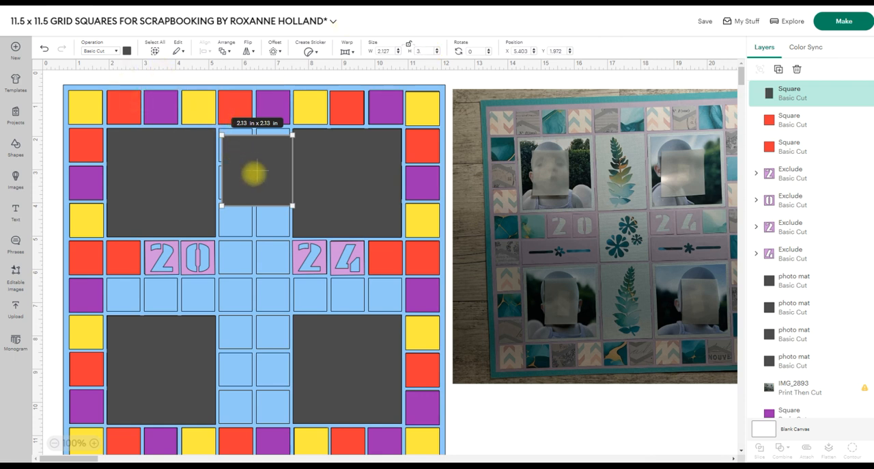
pyautogui.click(494, 425)
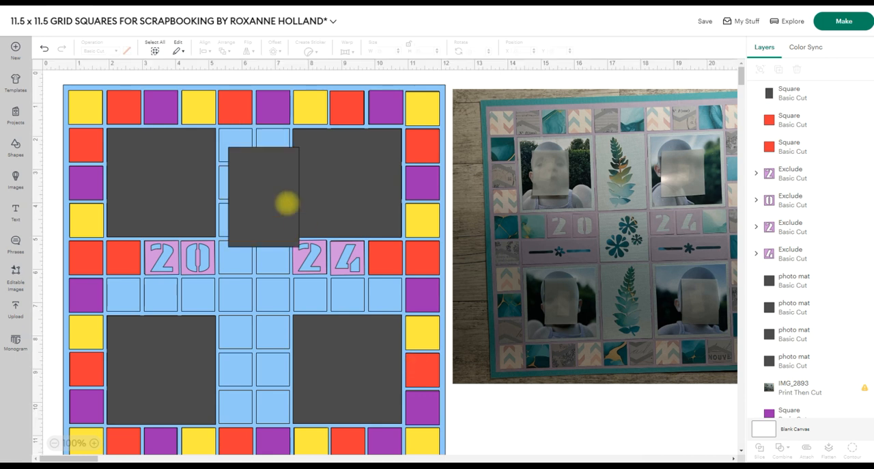
pyautogui.moveTo(267, 198); pyautogui.dragTo(256, 179)
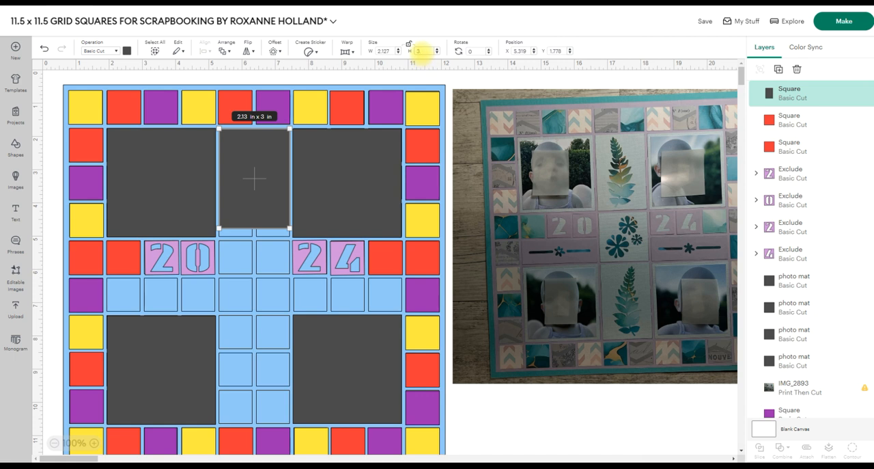
pyautogui.press('Return')
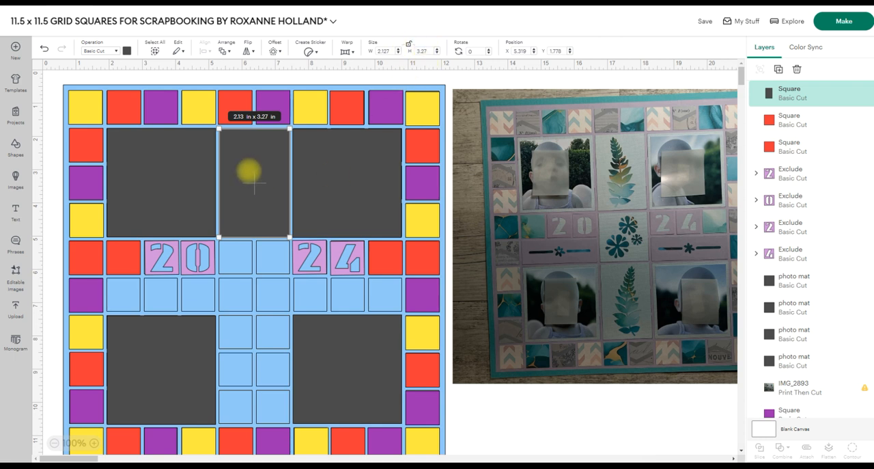
pyautogui.moveTo(249, 170); pyautogui.dragTo(249, 169)
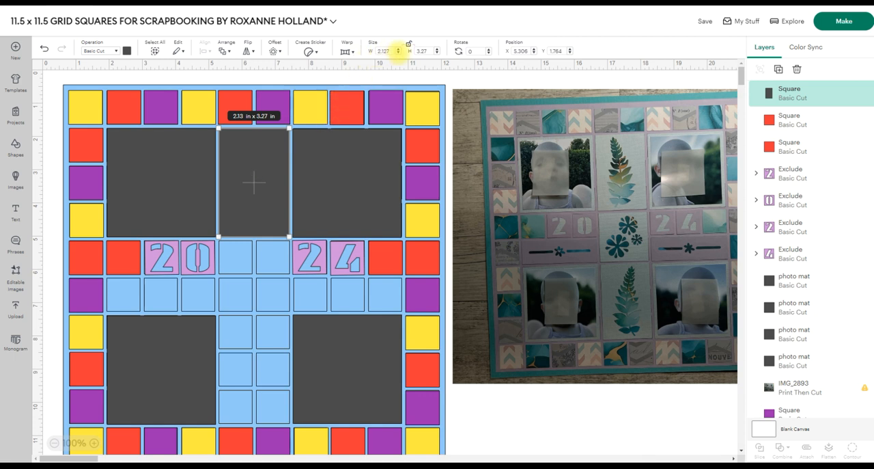
pyautogui.click(481, 422)
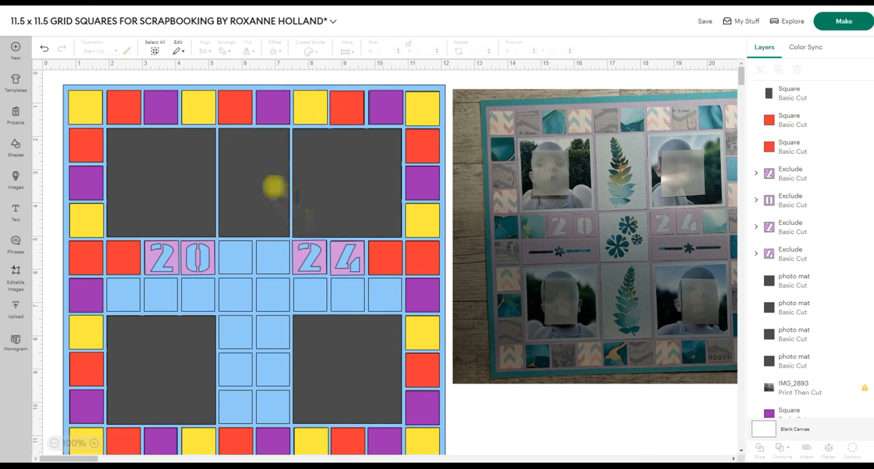
# Recolour the upper central panel red, then duplicate it and place the copy between the two lower photo mats.
pyautogui.click(274, 185)
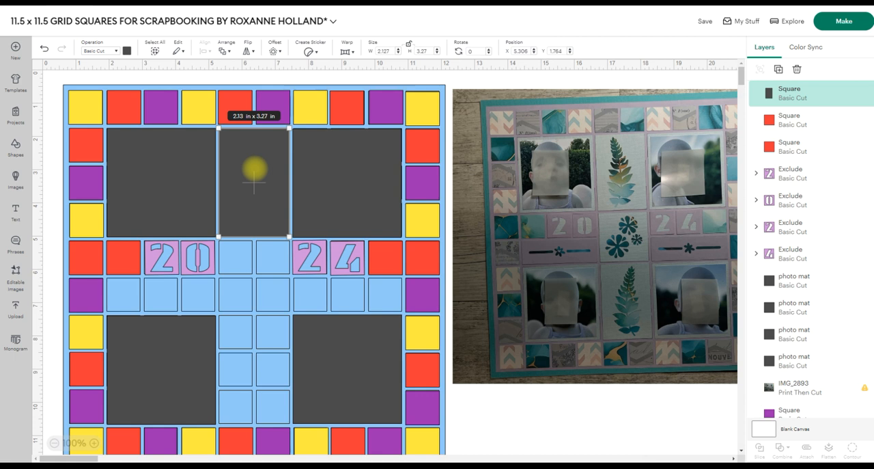
pyautogui.click(127, 51)
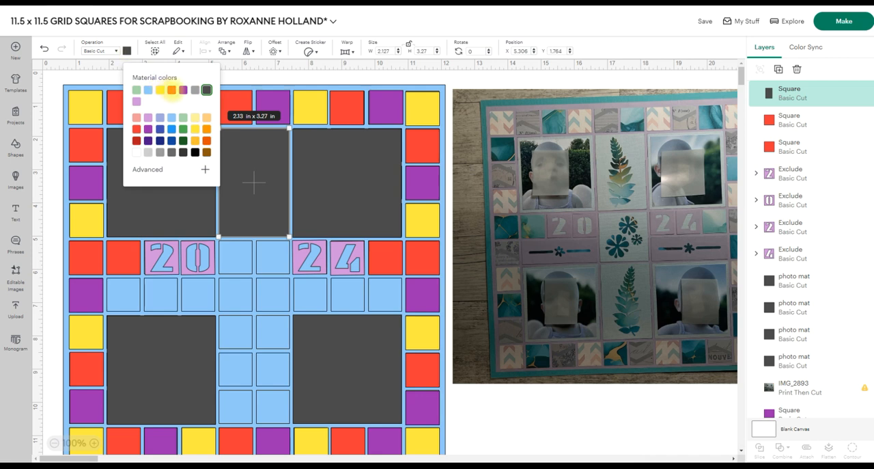
pyautogui.click(171, 90)
pyautogui.click(778, 69)
pyautogui.moveTo(287, 313); pyautogui.dragTo(254, 369)
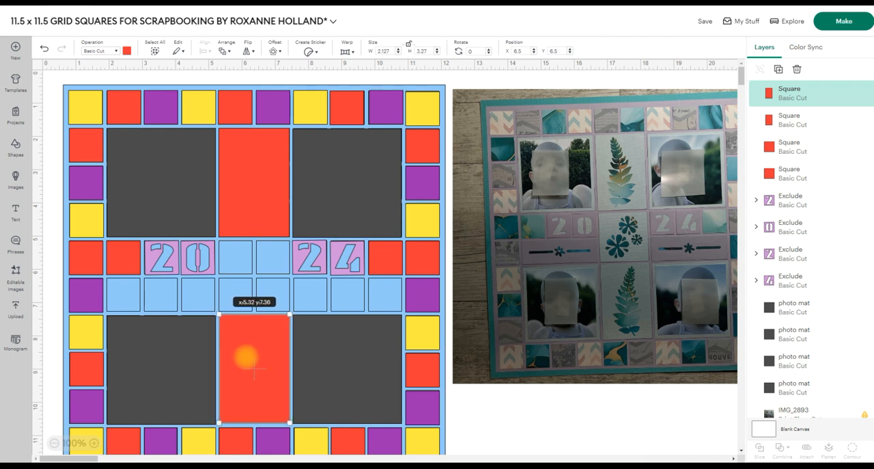
pyautogui.moveTo(254, 369); pyautogui.dragTo(254, 371)
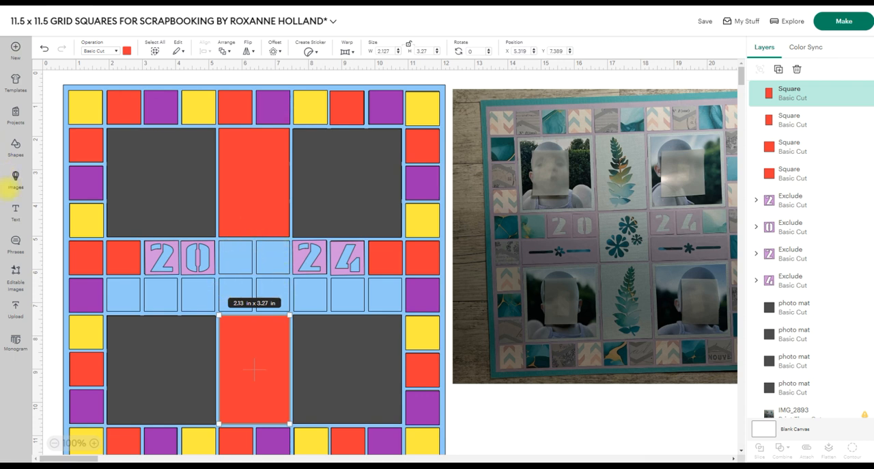
# Insert a square and place it in the central gap between the two red panels.
pyautogui.click(15, 144)
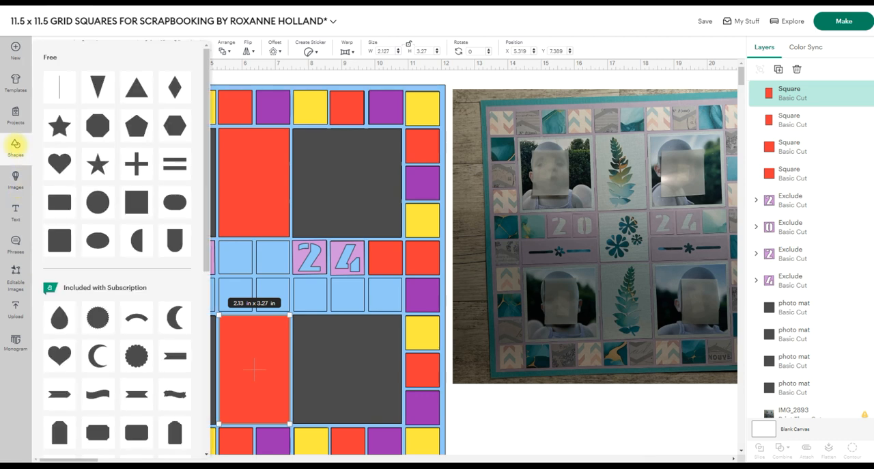
pyautogui.click(131, 199)
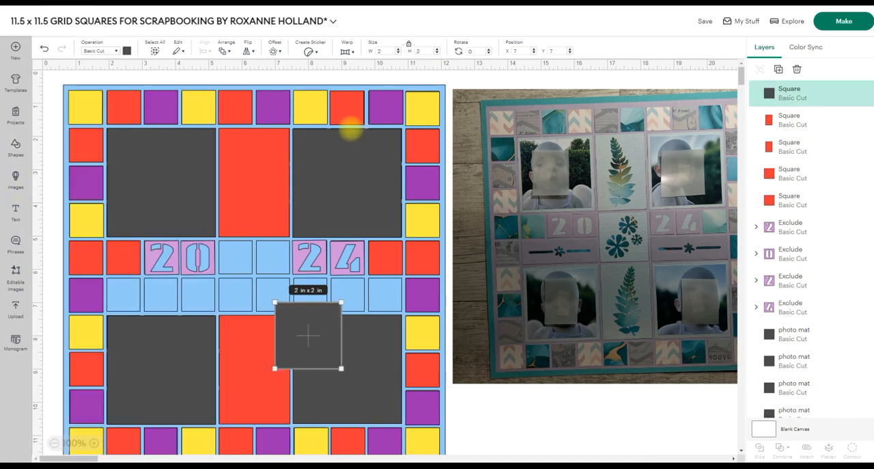
pyautogui.moveTo(307, 344); pyautogui.dragTo(251, 282)
pyautogui.moveTo(385, 50); pyautogui.dragTo(375, 50)
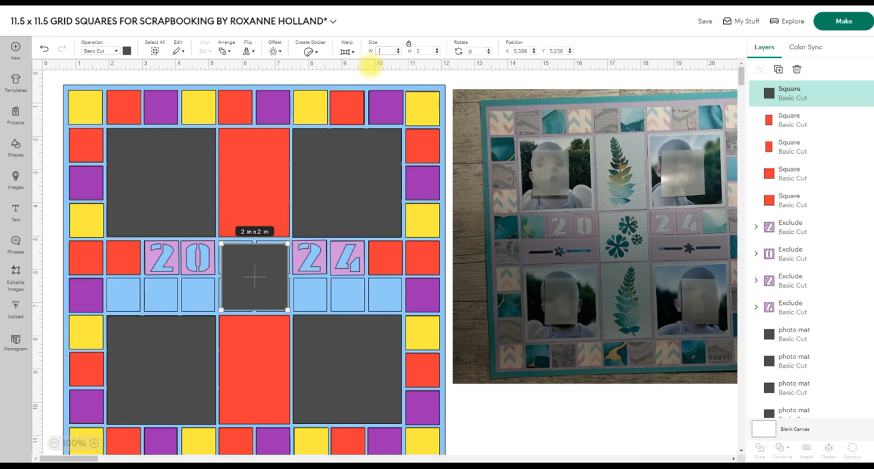
pyautogui.press('Return')
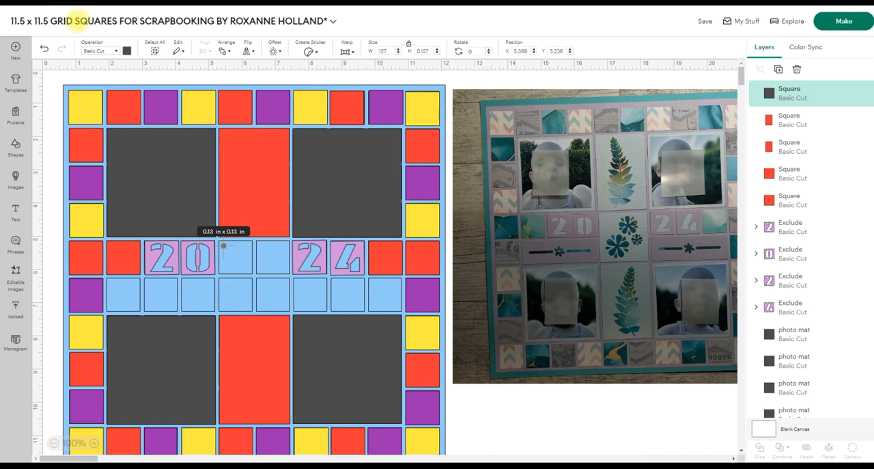
pyautogui.click(43, 47)
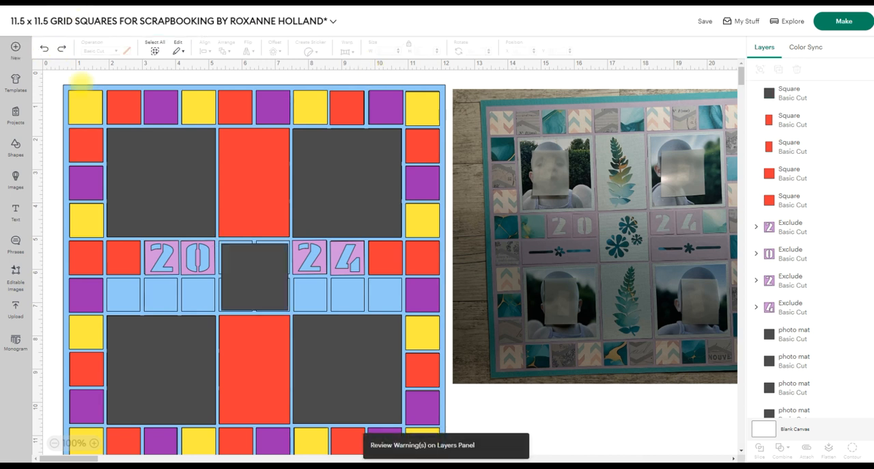
# Set the central square's width to 2.127 in with proportions locked and align it between the two red panels.
pyautogui.click(259, 277)
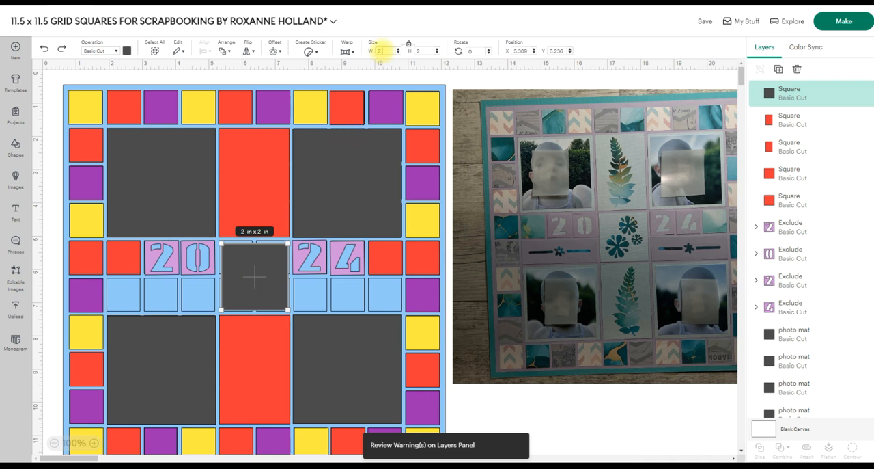
pyautogui.write('.127')
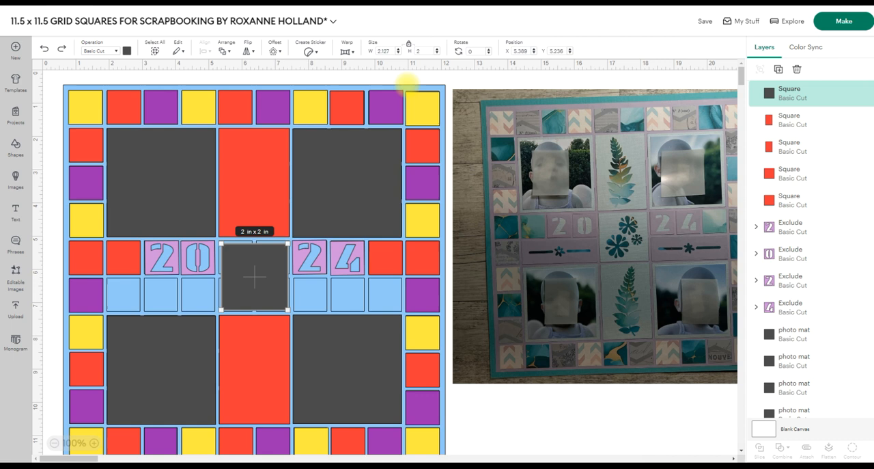
pyautogui.click(244, 280)
pyautogui.moveTo(244, 281); pyautogui.dragTo(256, 275)
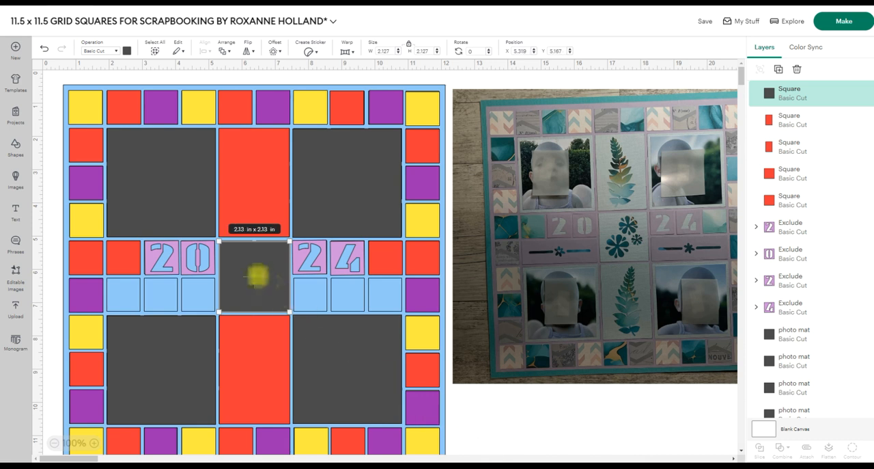
pyautogui.moveTo(255, 276); pyautogui.dragTo(255, 274)
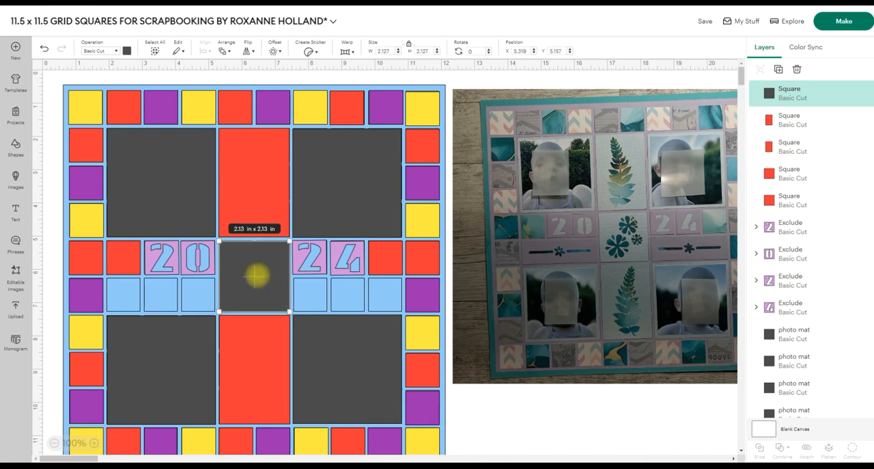
pyautogui.click(502, 443)
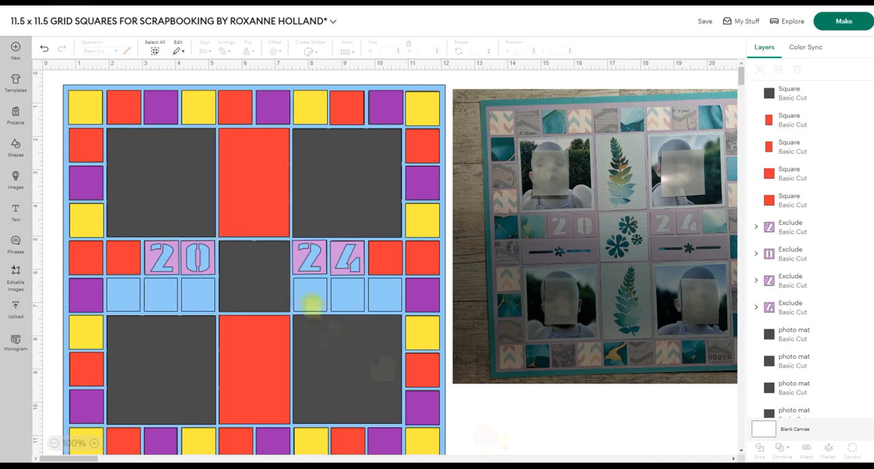
pyautogui.click(253, 275)
pyautogui.click(501, 404)
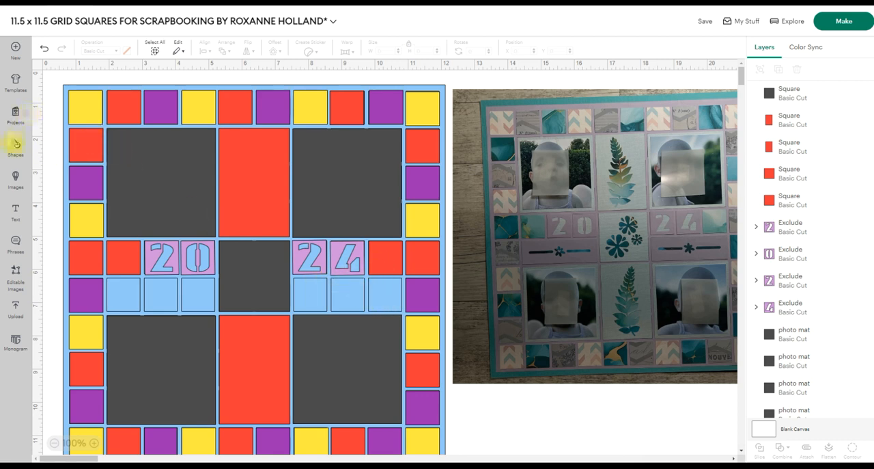
# Insert another square under the 24 tiles and set its height to 1.02 in with proportions locked.
pyautogui.click(16, 145)
pyautogui.click(136, 202)
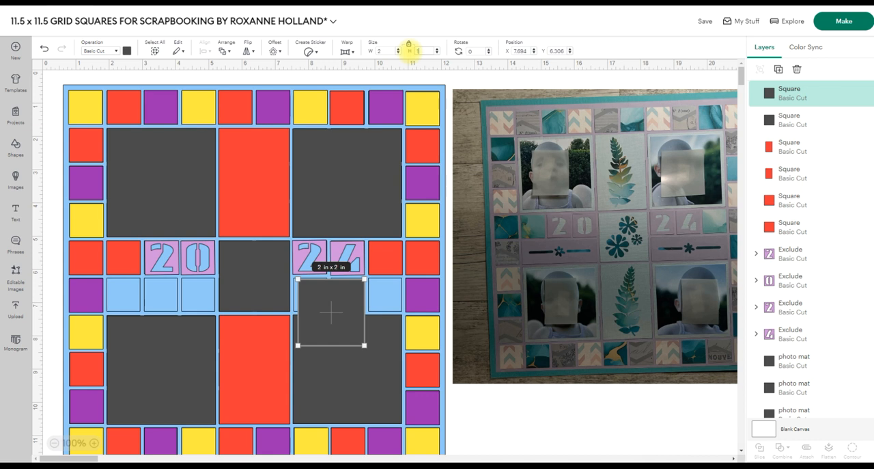
pyautogui.press('Return')
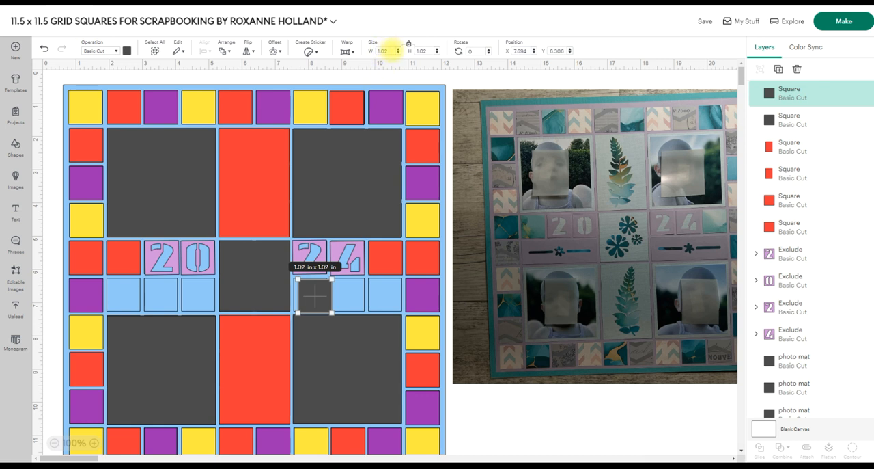
# Try a width of 3.257 in on the small square, unlock its proportions, and undo the width change.
pyautogui.doubleClick(379, 51)
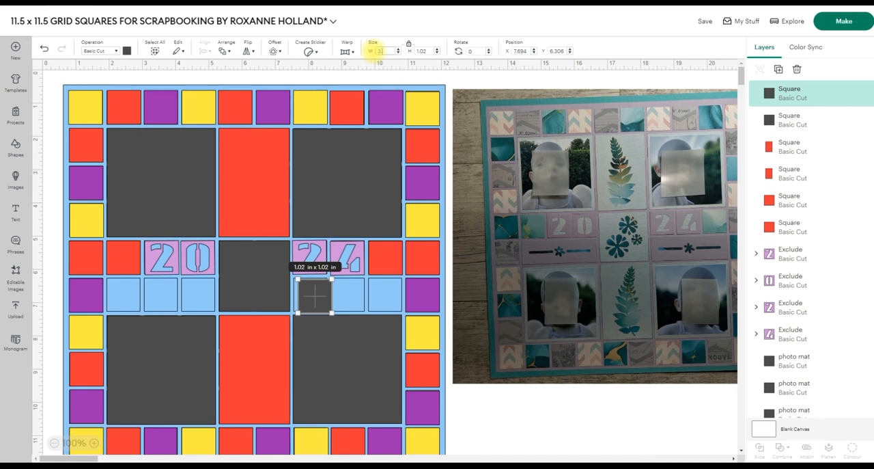
pyautogui.write('3.257')
pyautogui.press('Return')
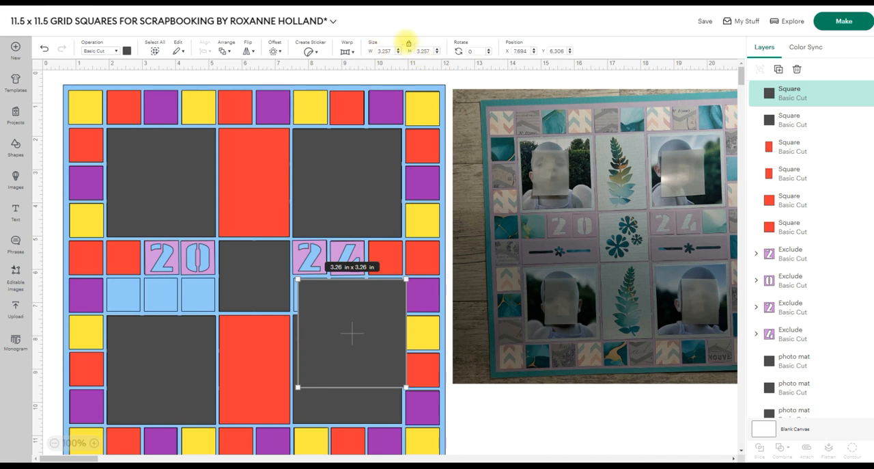
pyautogui.click(409, 43)
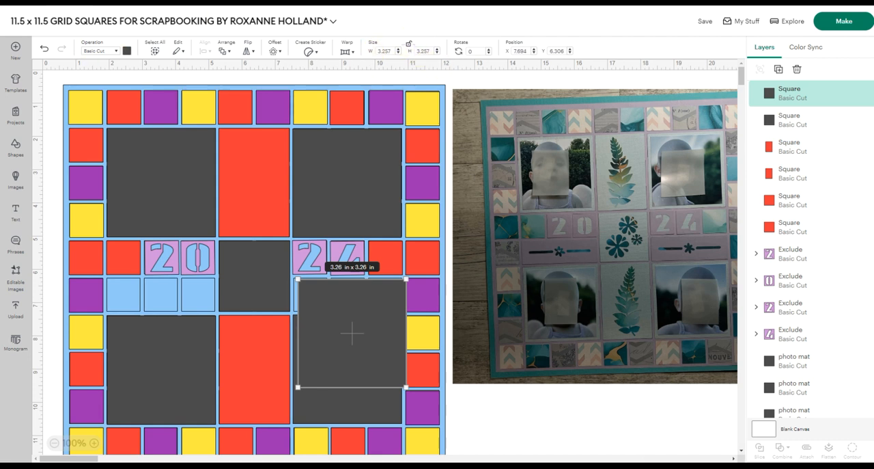
pyautogui.click(44, 48)
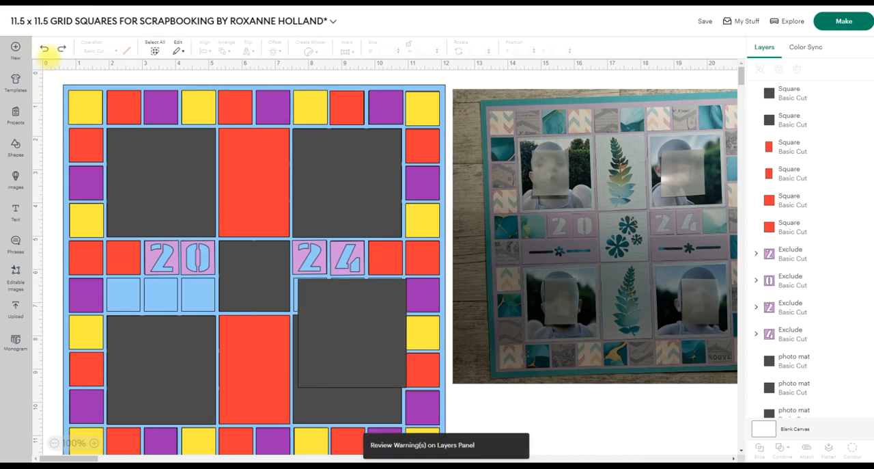
pyautogui.click(43, 47)
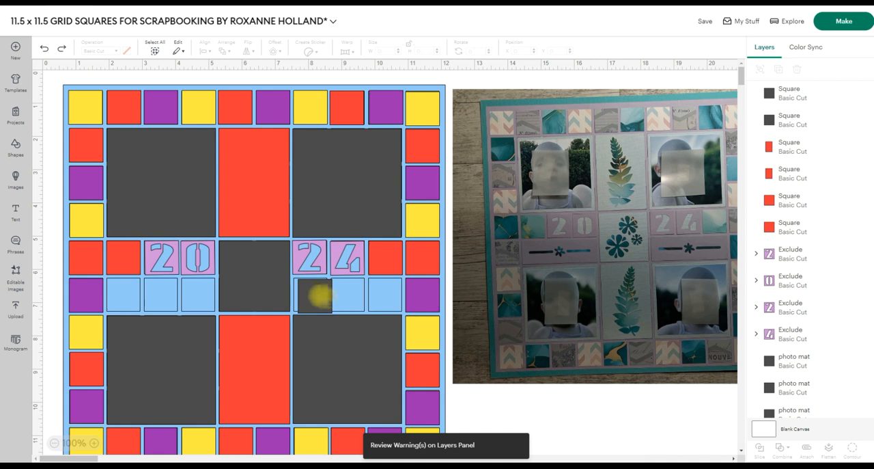
# Set the small square's width to 3.27 in over row 6, columns 7 to 9, and place a duplicate over columns 2 to 4.
pyautogui.moveTo(319, 293); pyautogui.dragTo(317, 295)
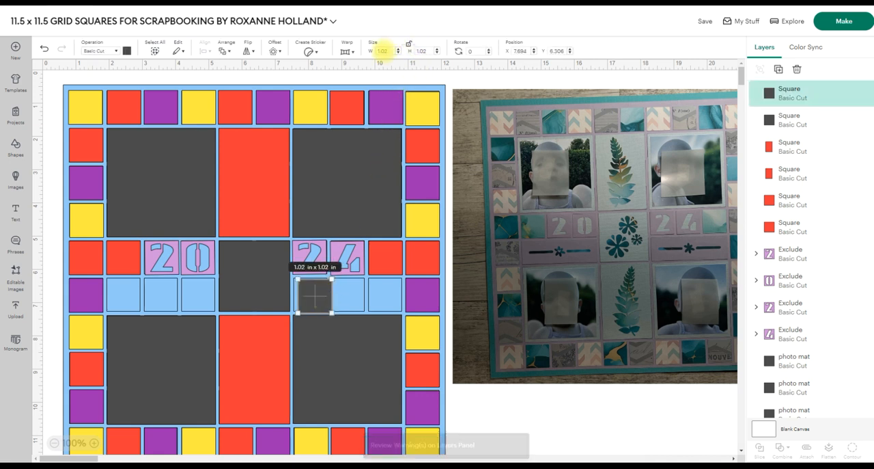
pyautogui.doubleClick(382, 50)
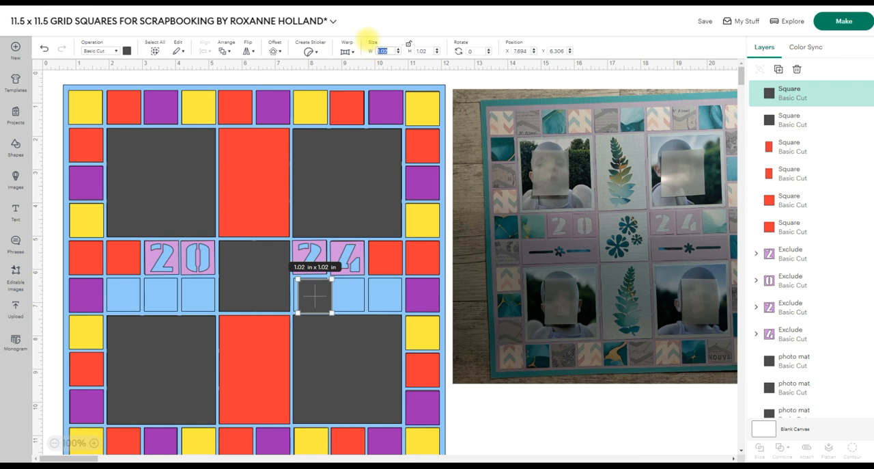
pyautogui.press('Return')
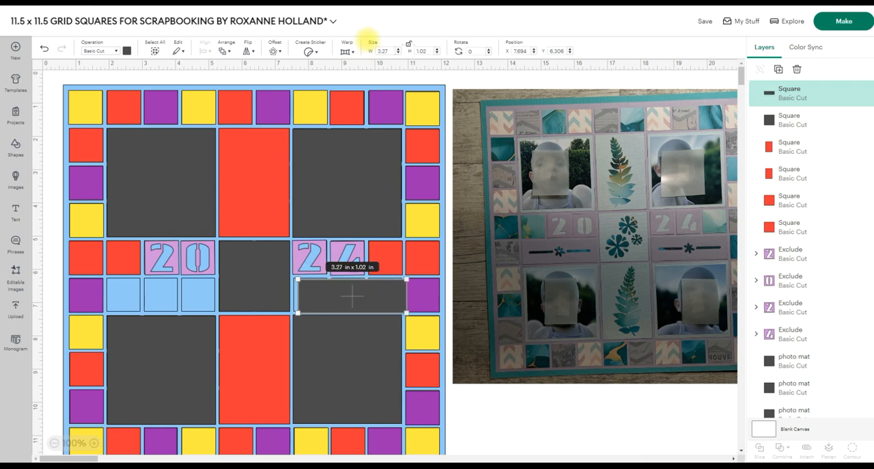
pyautogui.moveTo(367, 294); pyautogui.dragTo(364, 293)
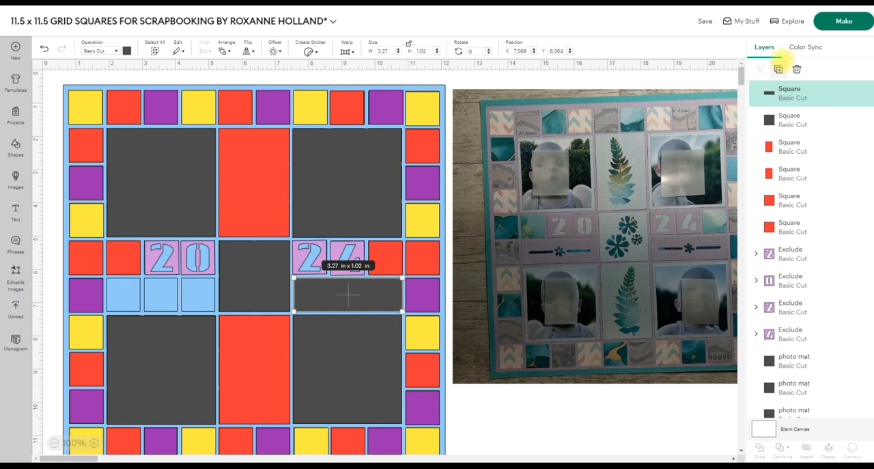
pyautogui.click(777, 69)
pyautogui.moveTo(371, 344); pyautogui.dragTo(161, 292)
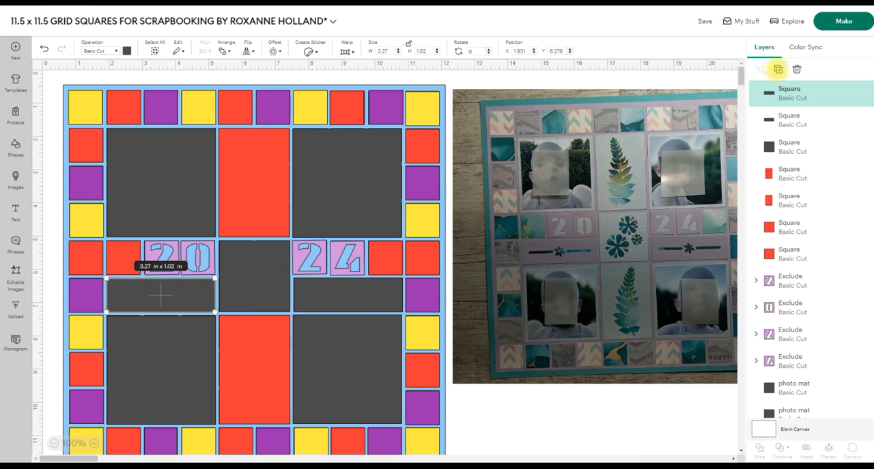
# Duplicate the small grey rectangle, recolour the copy light purple, duplicate it again, and lay both copies over the two grey row 6 rectangles.
pyautogui.click(778, 69)
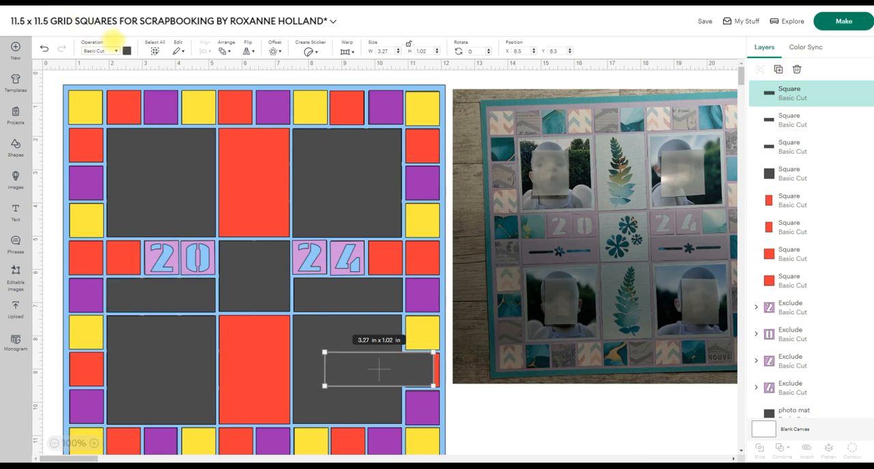
pyautogui.click(126, 51)
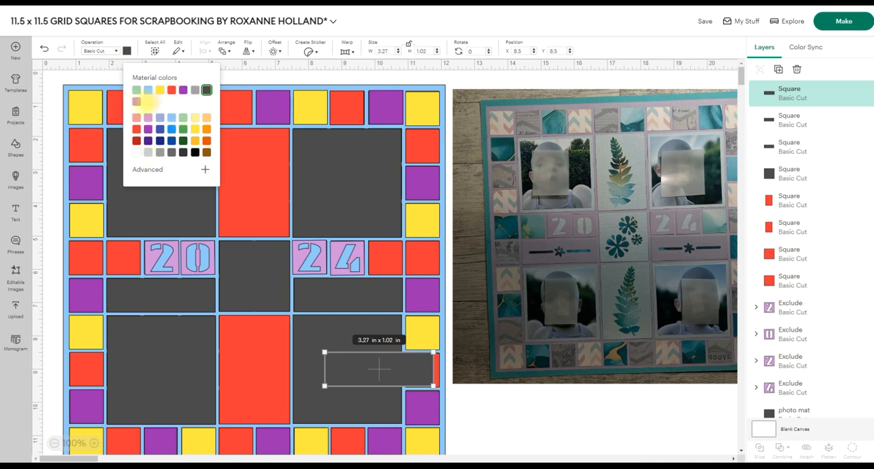
pyautogui.click(136, 101)
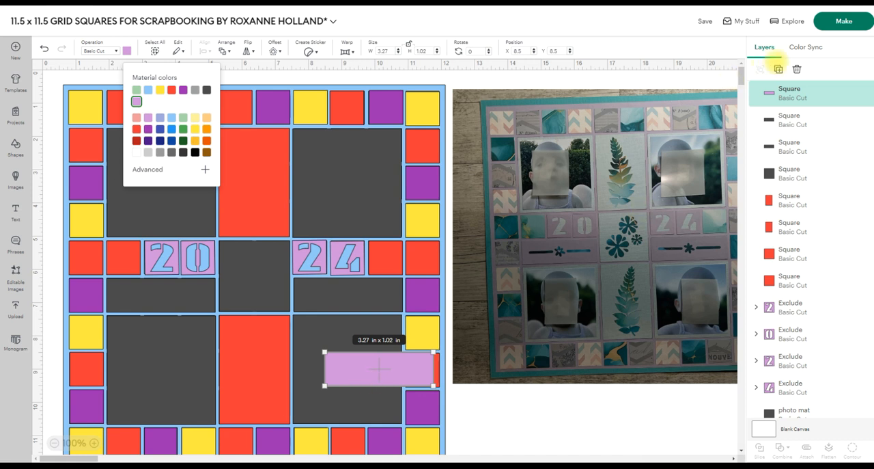
pyautogui.click(778, 69)
pyautogui.moveTo(377, 381); pyautogui.dragTo(141, 293)
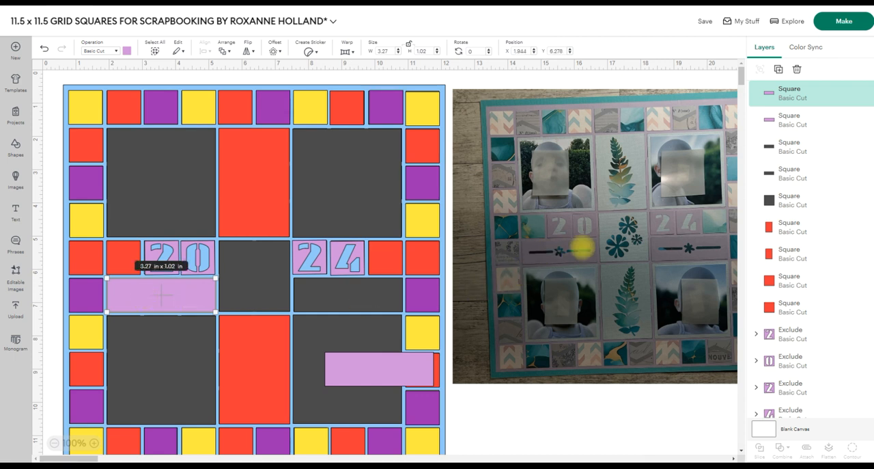
pyautogui.moveTo(378, 367); pyautogui.dragTo(347, 293)
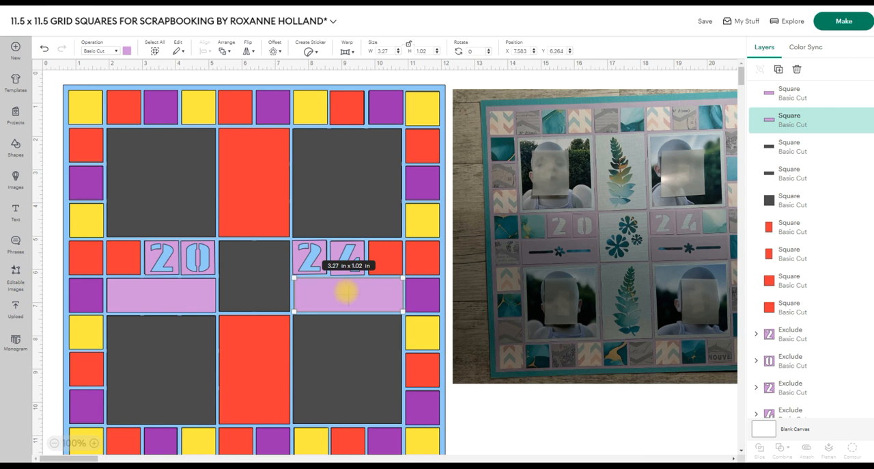
# Duplicate the central grey square, recolour the copy light blue, and place it exactly over the original.
pyautogui.click(254, 274)
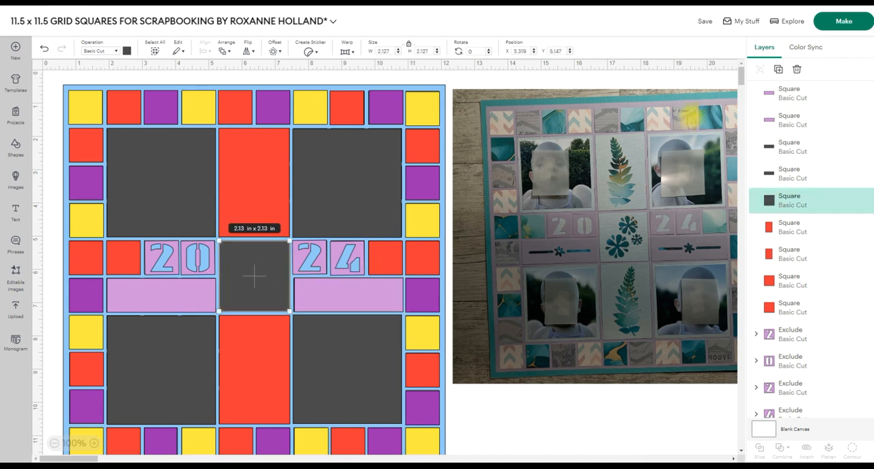
pyautogui.click(778, 69)
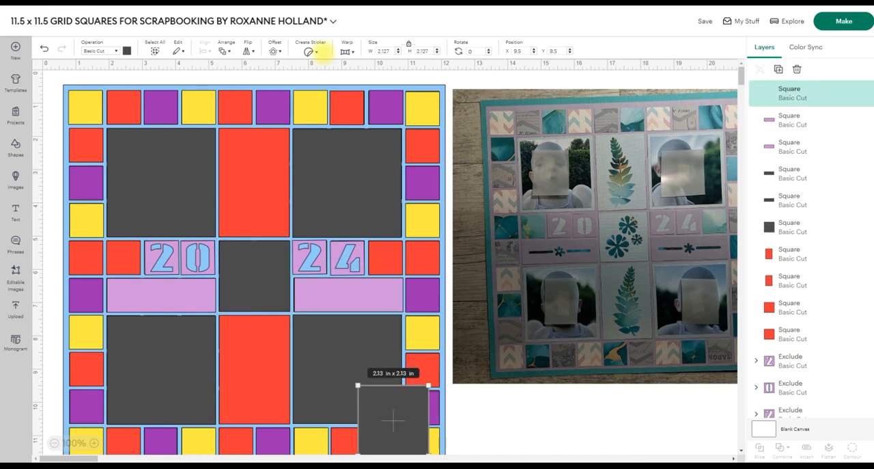
pyautogui.click(126, 50)
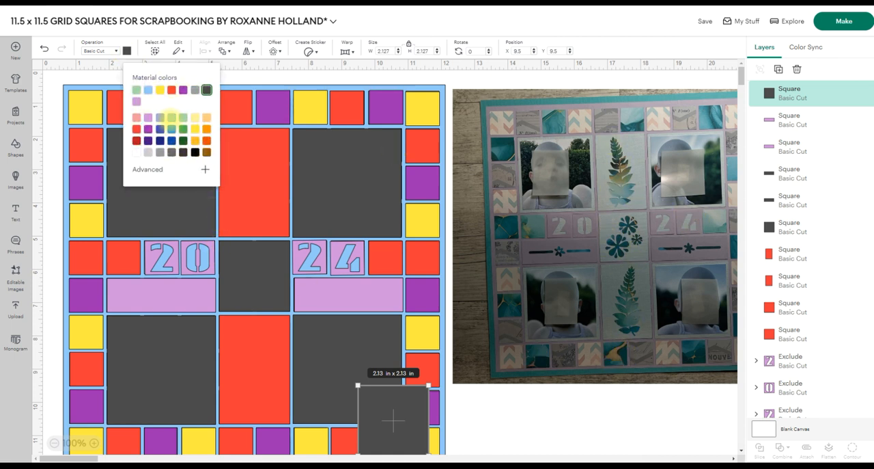
pyautogui.click(148, 89)
pyautogui.moveTo(394, 419); pyautogui.dragTo(258, 277)
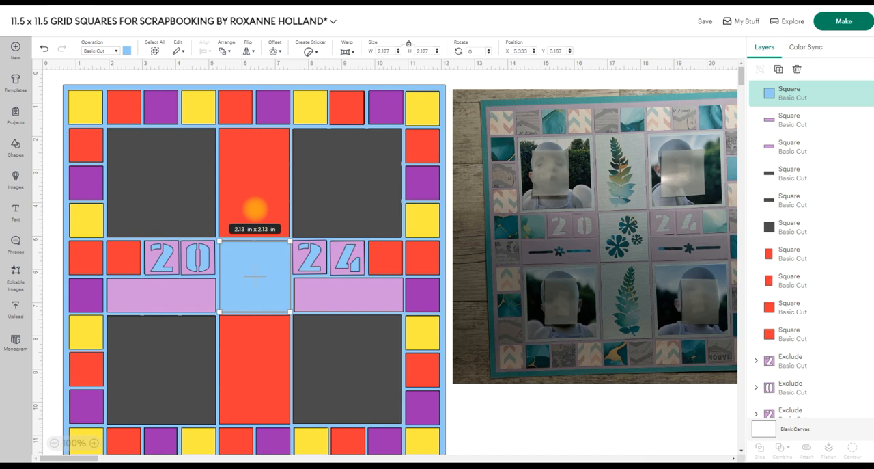
# Recolour the two tall red panels above and below the central square dark grey.
pyautogui.click(256, 201)
pyautogui.moveTo(256, 202)
pyautogui.mouseDown()
pyautogui.moveTo(274, 203)
pyautogui.moveTo(254, 202)
pyautogui.mouseUp()
pyautogui.click(127, 51)
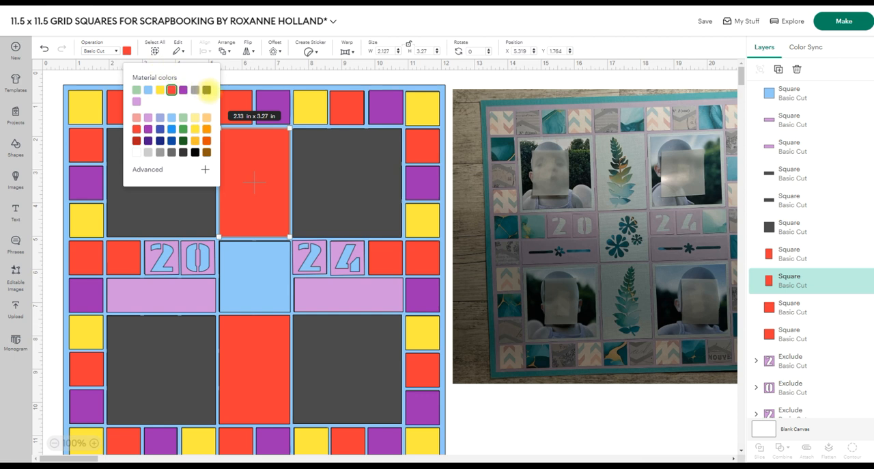
pyautogui.moveTo(259, 151); pyautogui.dragTo(267, 377)
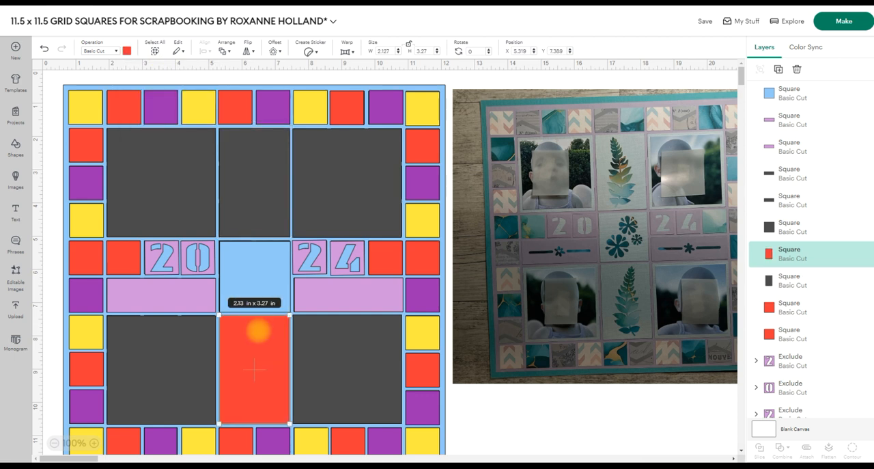
pyautogui.click(127, 50)
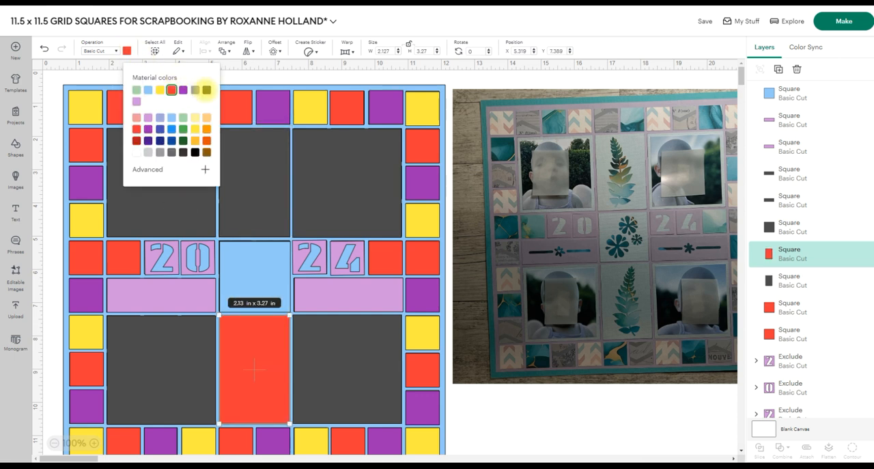
pyautogui.click(206, 90)
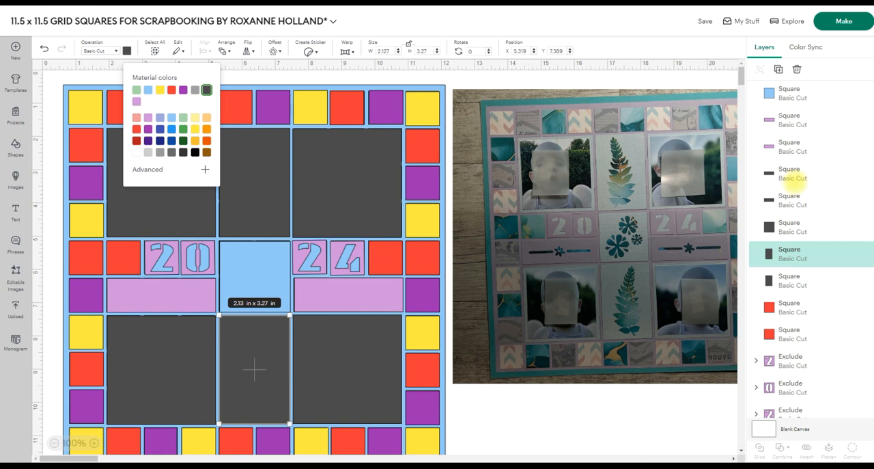
# Duplicate the tall grey panel in light blue over the upper central panel, and place a second light blue copy over the lower one.
pyautogui.click(779, 68)
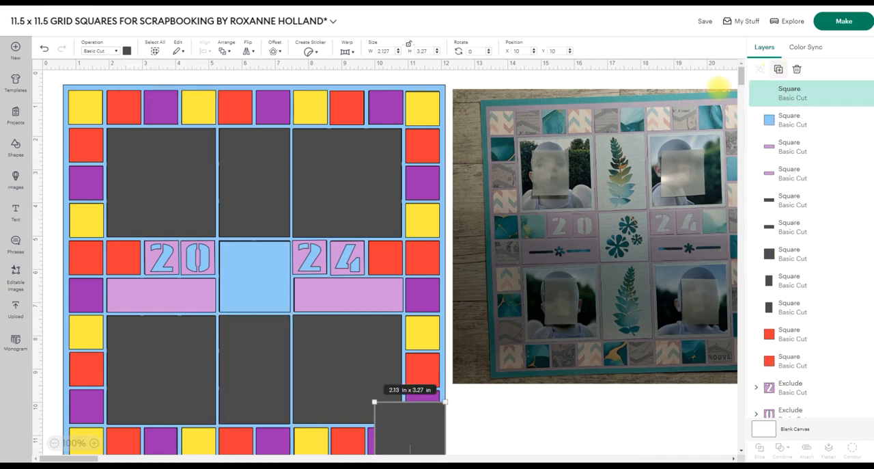
pyautogui.moveTo(423, 419); pyautogui.dragTo(247, 225)
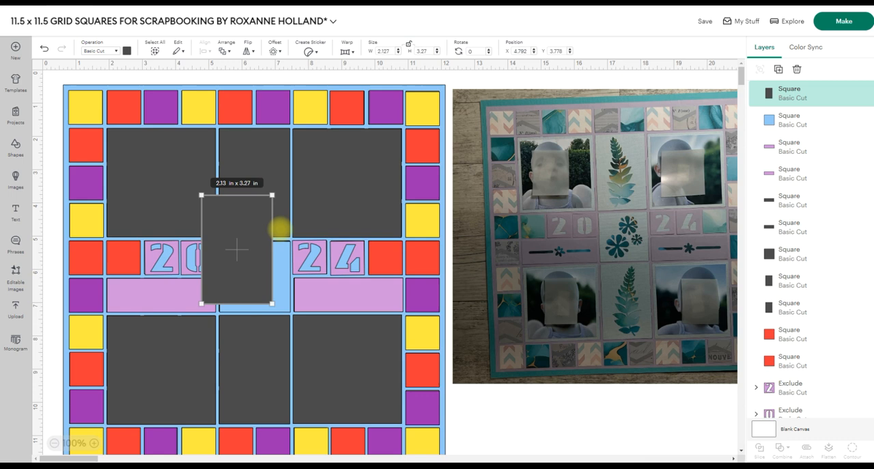
pyautogui.click(127, 51)
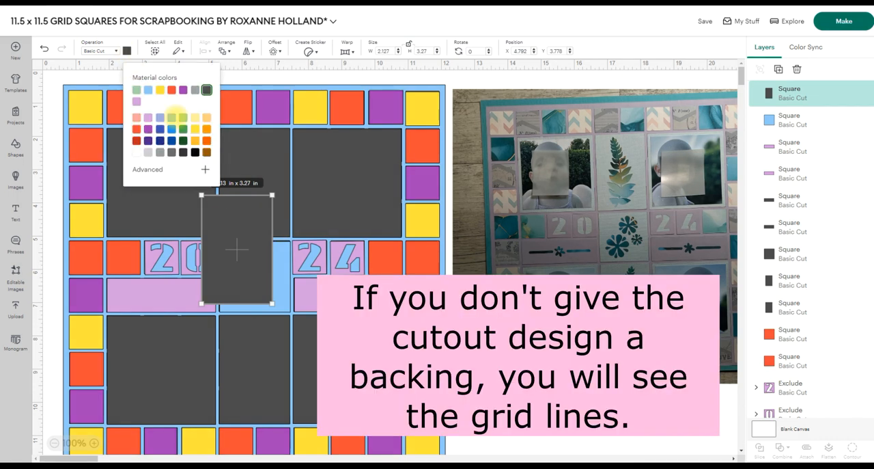
pyautogui.click(147, 90)
pyautogui.moveTo(247, 244); pyautogui.dragTo(260, 192)
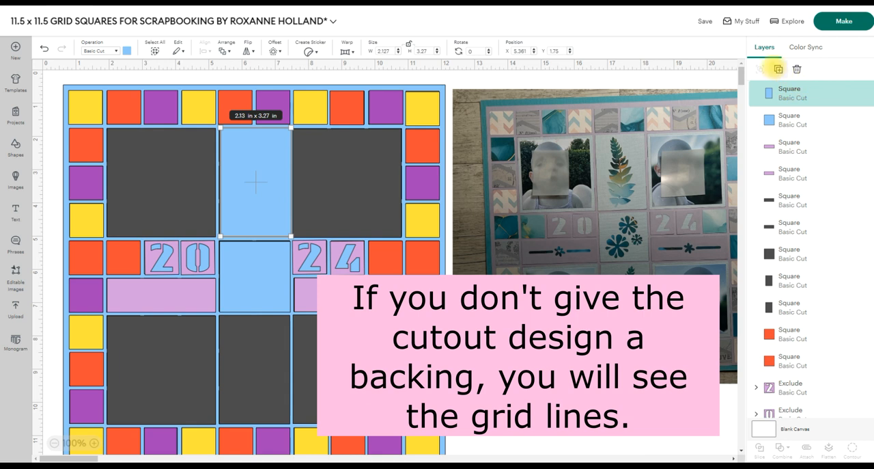
pyautogui.click(779, 69)
pyautogui.moveTo(421, 443); pyautogui.dragTo(255, 336)
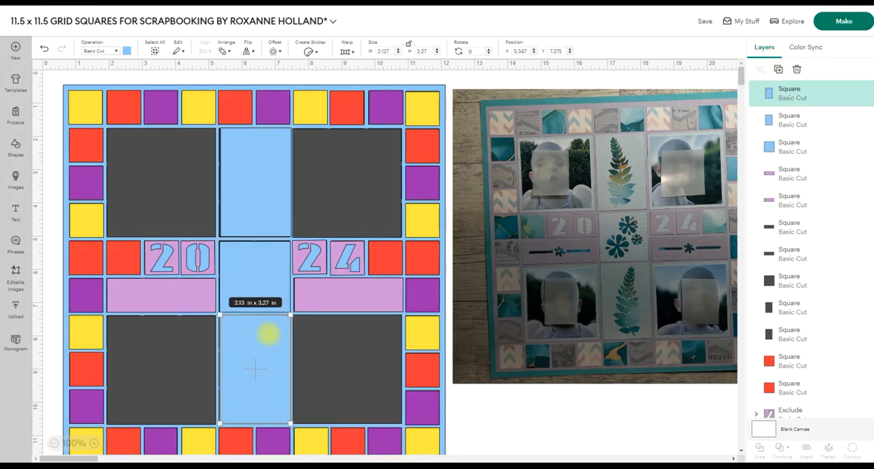
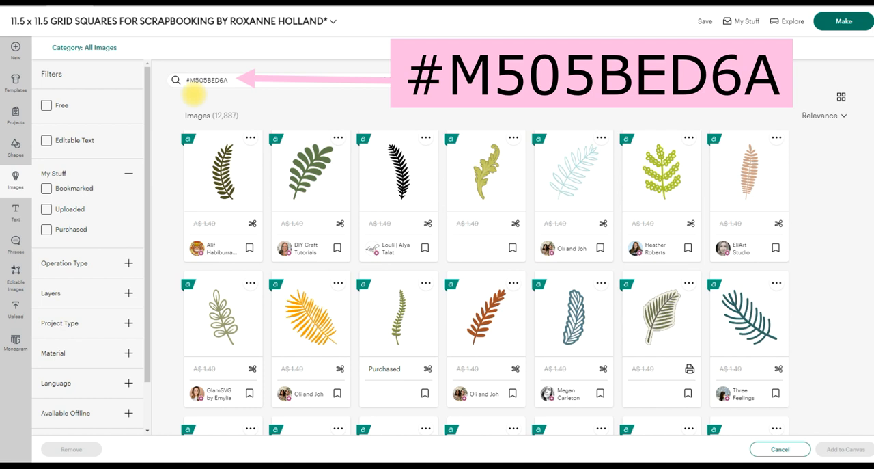
# Search the image library for #M505BED6A and add the black fern leaf image to the canvas.
pyautogui.click(250, 79)
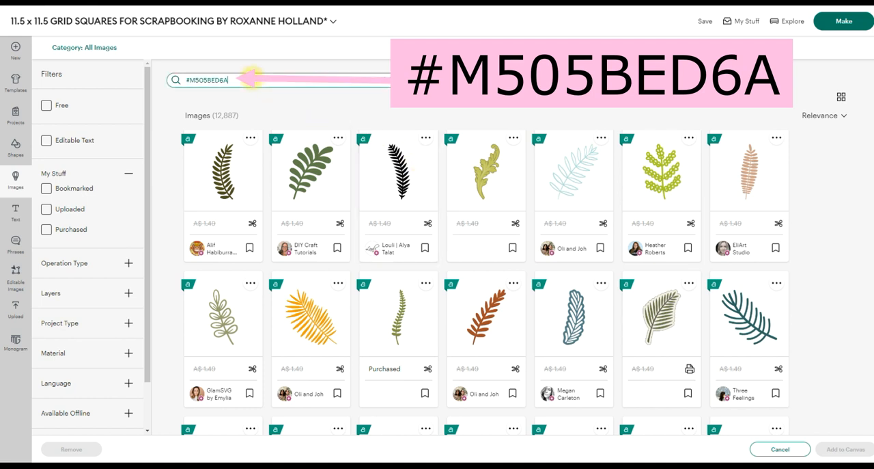
pyautogui.press('Return')
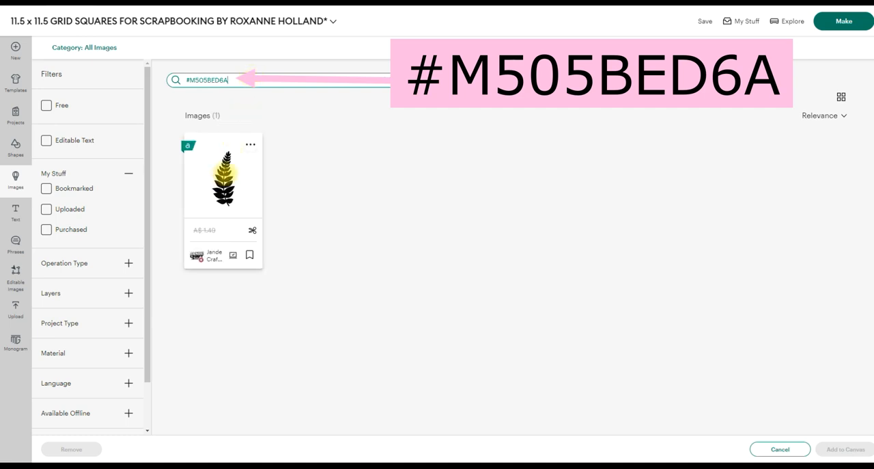
pyautogui.click(225, 173)
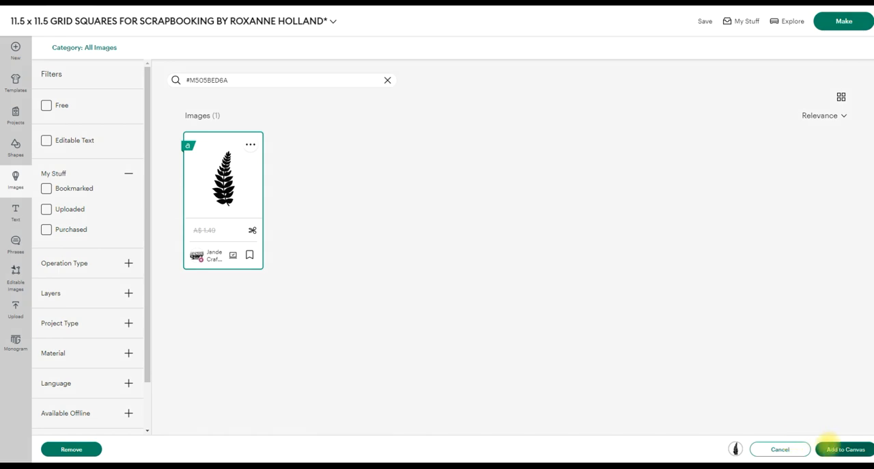
pyautogui.click(829, 443)
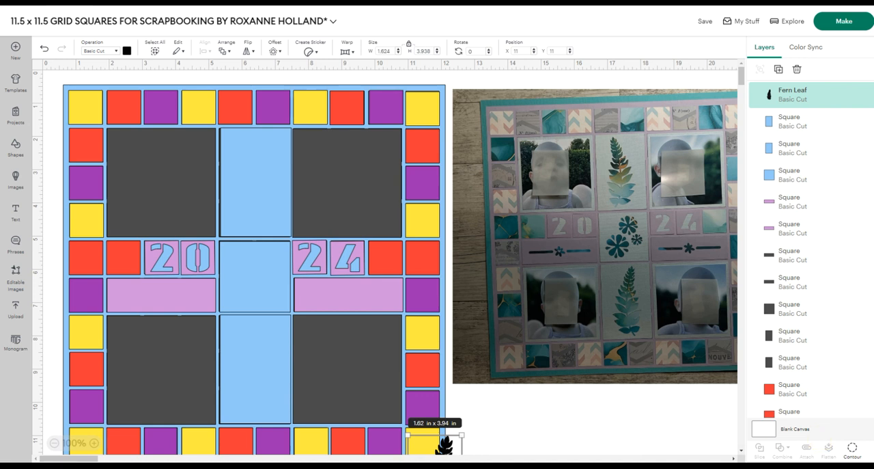
# Shrink the fern leaf to about 1.23 x 2.98 in and place it on the lower light blue central panel.
pyautogui.moveTo(444, 446); pyautogui.dragTo(275, 142)
pyautogui.moveTo(252, 195); pyautogui.dragTo(253, 178)
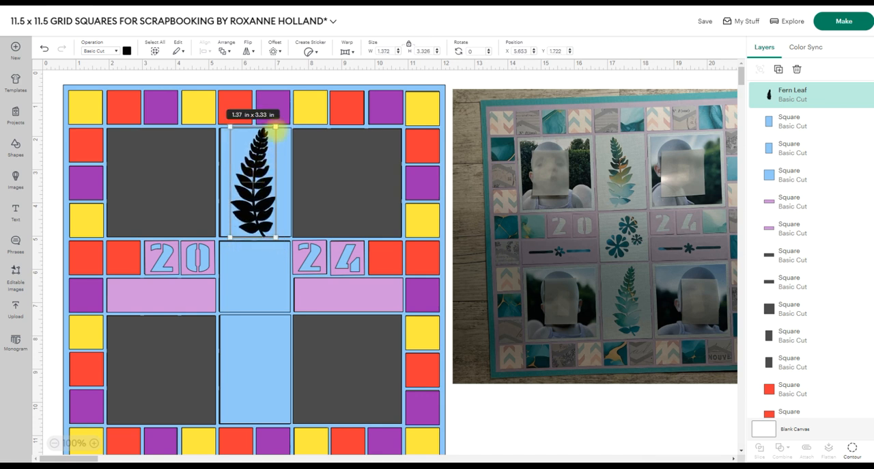
pyautogui.moveTo(277, 130); pyautogui.dragTo(271, 142)
pyautogui.moveTo(252, 184); pyautogui.dragTo(252, 362)
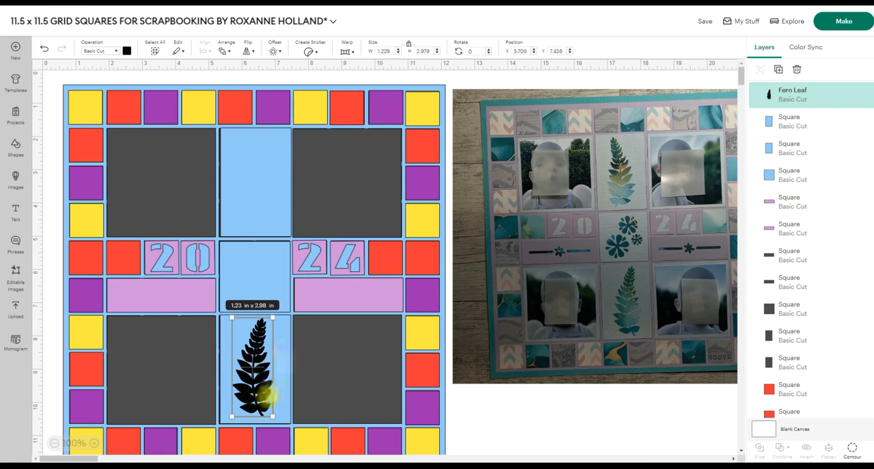
pyautogui.moveTo(254, 399); pyautogui.dragTo(254, 396)
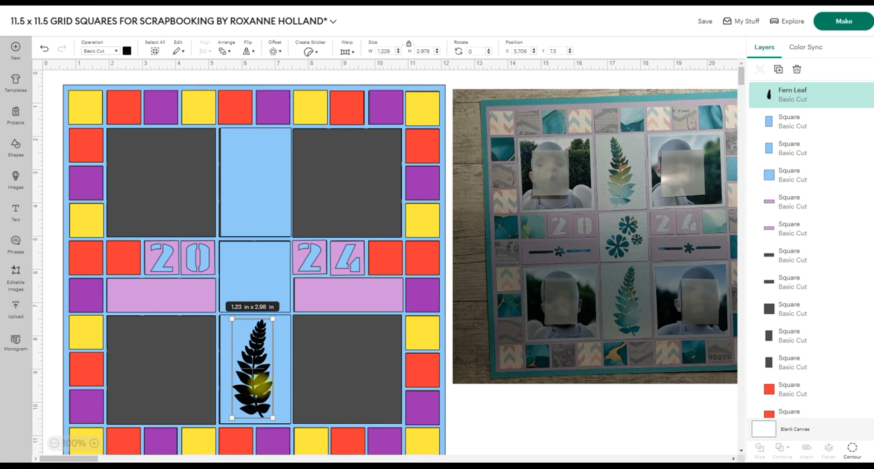
# Centre the fern leaf both ways on the lower light blue central panel.
pyautogui.keyDown('shift'); pyautogui.click(283, 355); pyautogui.keyUp('shift')
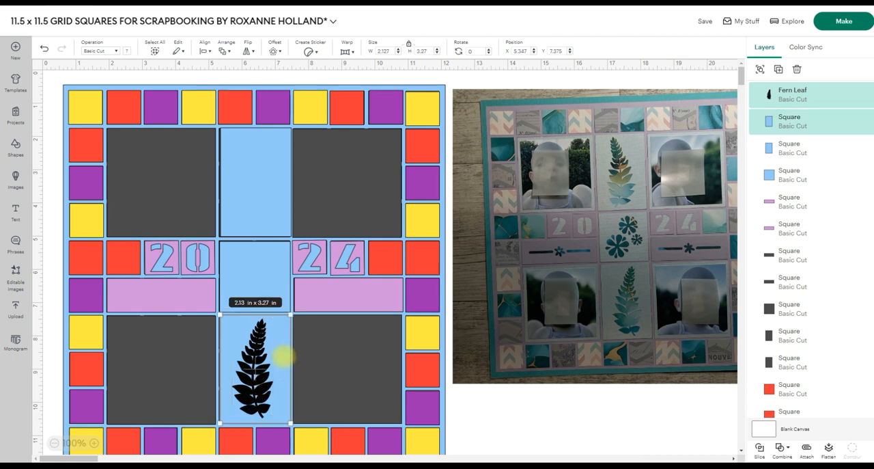
pyautogui.click(205, 45)
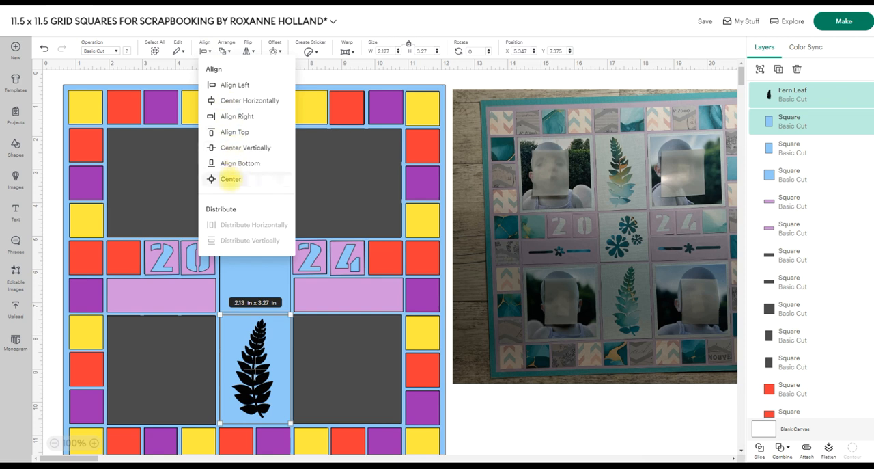
pyautogui.click(211, 179)
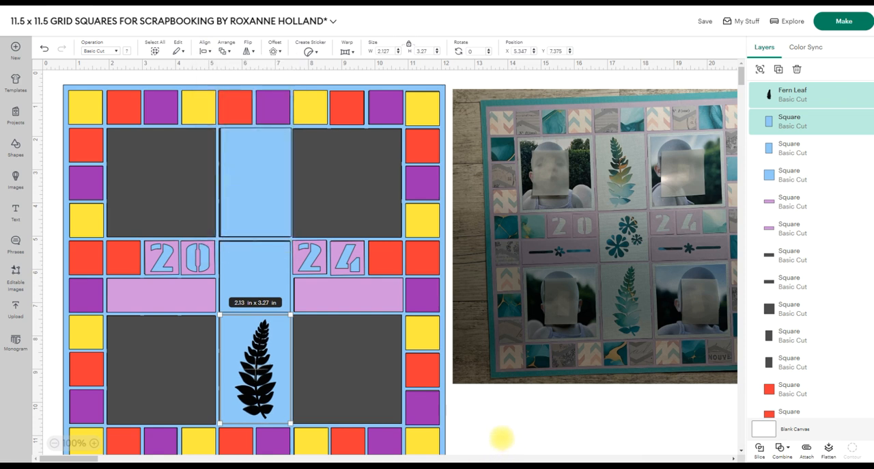
pyautogui.click(494, 418)
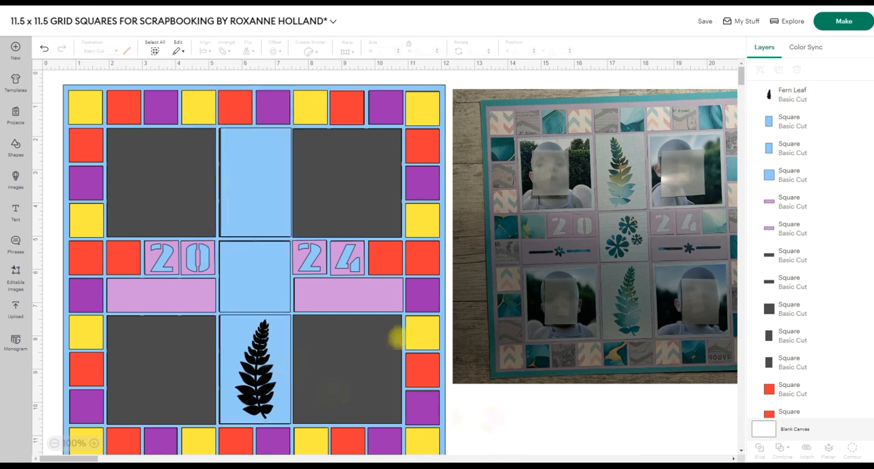
# Duplicate the fern leaf, place the copy on the upper light blue central panel, and flip it horizontally.
pyautogui.click(786, 93)
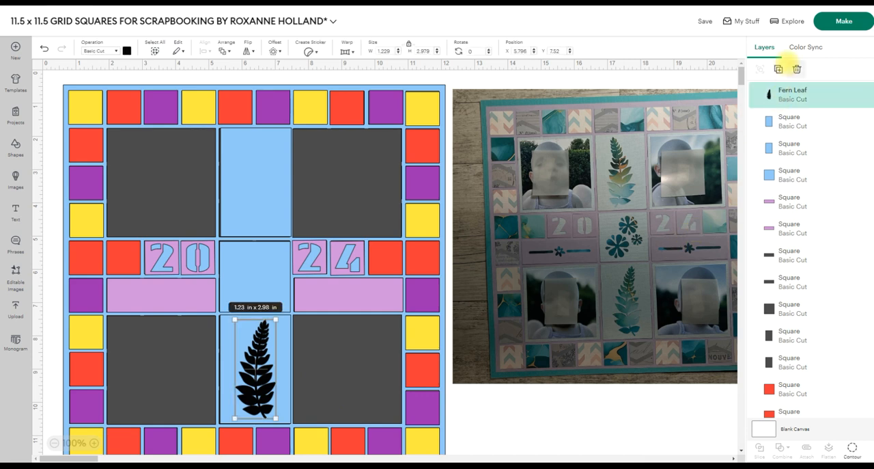
pyautogui.click(778, 69)
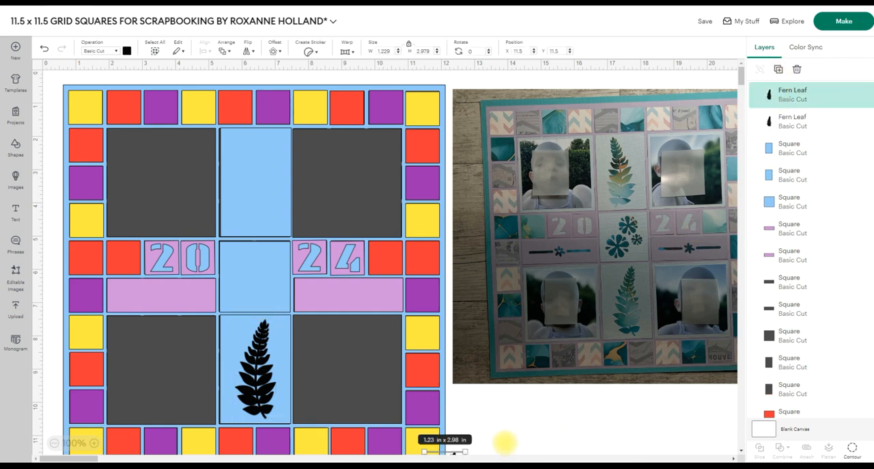
pyautogui.scroll(-1, 500, 412)
pyautogui.moveTo(444, 413); pyautogui.dragTo(259, 103)
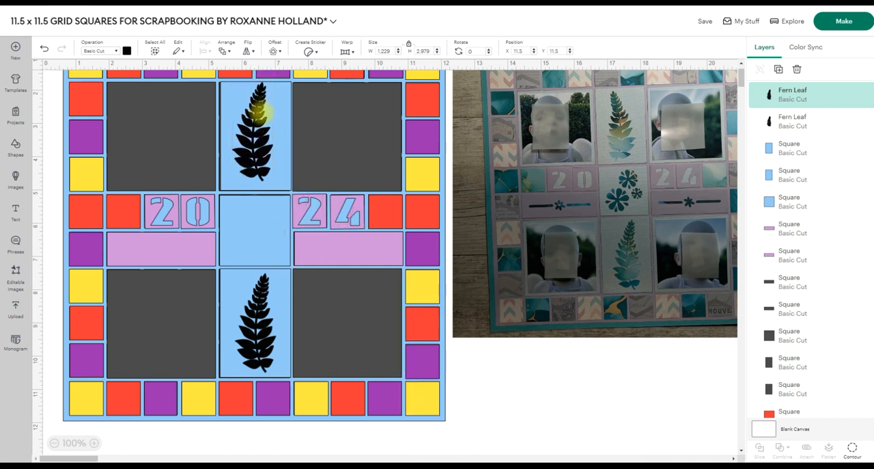
pyautogui.click(247, 51)
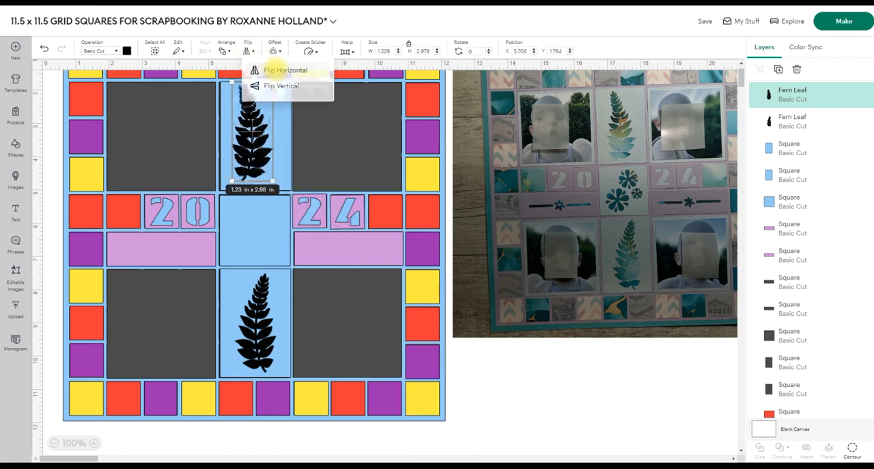
pyautogui.click(273, 68)
pyautogui.moveTo(252, 135); pyautogui.dragTo(254, 137)
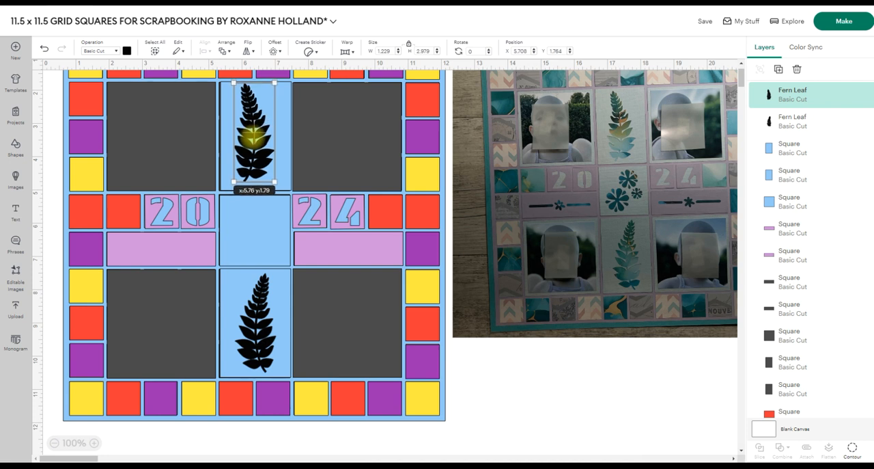
pyautogui.moveTo(253, 137); pyautogui.dragTo(256, 138)
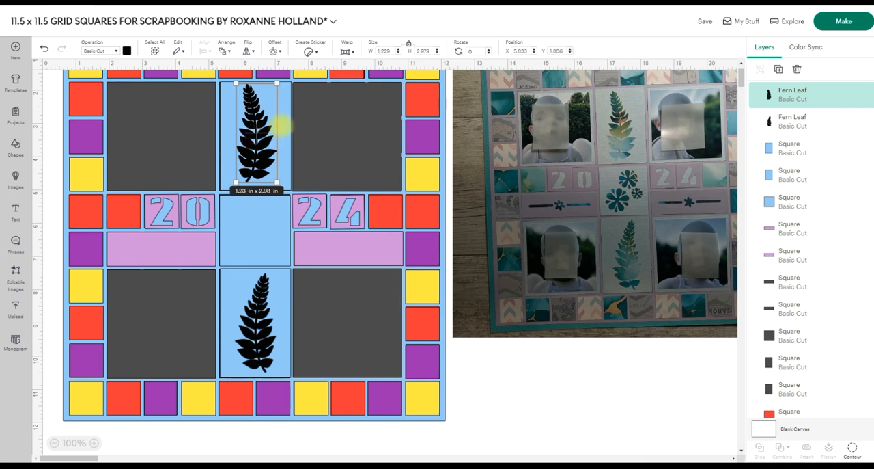
# Centre the flipped fern on the upper light blue panel and cut it out of the panel with Exclude.
pyautogui.keyDown('shift'); pyautogui.click(285, 122); pyautogui.keyUp('shift')
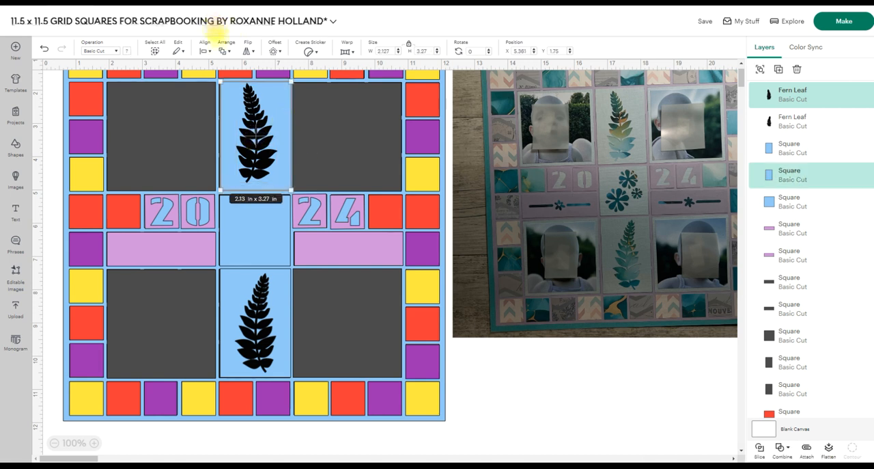
pyautogui.click(204, 45)
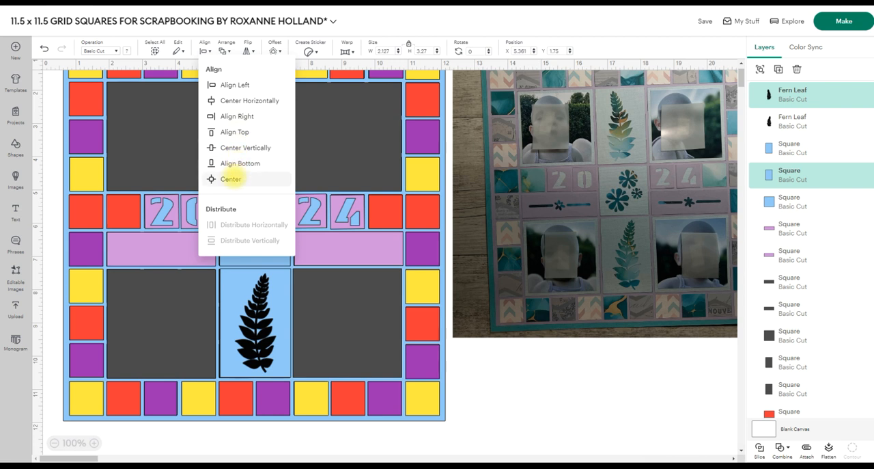
pyautogui.click(231, 177)
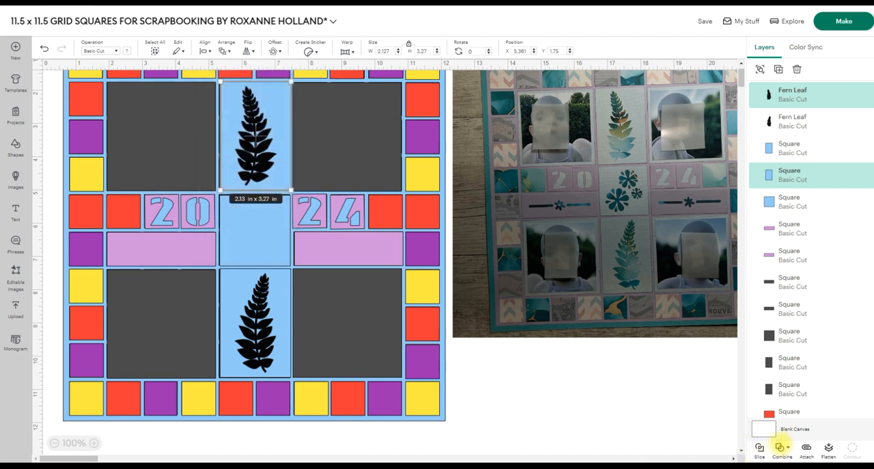
pyautogui.click(780, 447)
pyautogui.click(806, 426)
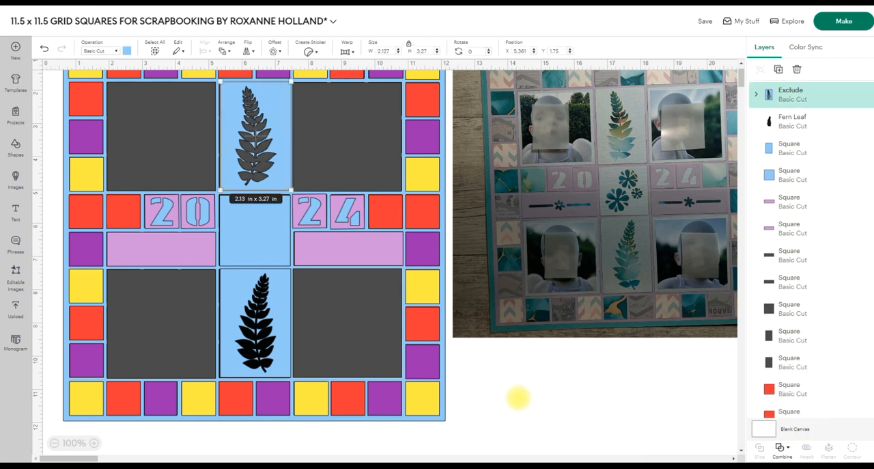
# Recolour the grey backing panel behind the upper fern cut-out red, with the cut-out panel moved aside and put back over it.
pyautogui.moveTo(280, 127)
pyautogui.mouseDown()
pyautogui.moveTo(347, 125)
pyautogui.moveTo(281, 121)
pyautogui.mouseUp()
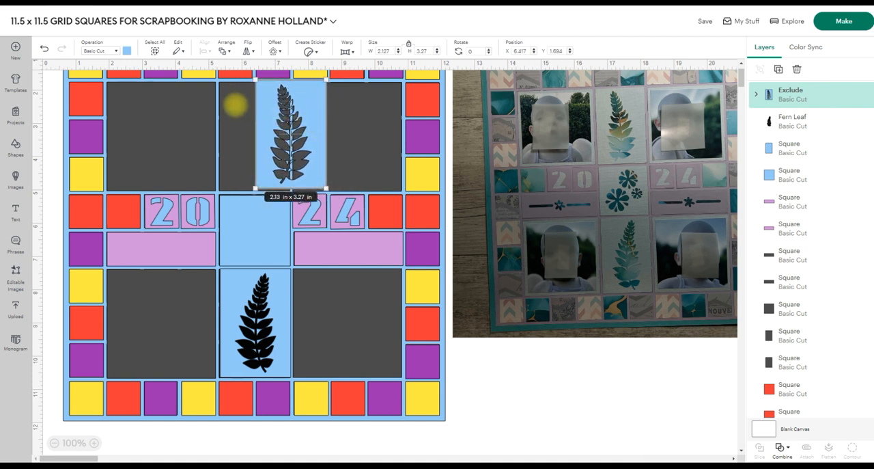
pyautogui.click(235, 104)
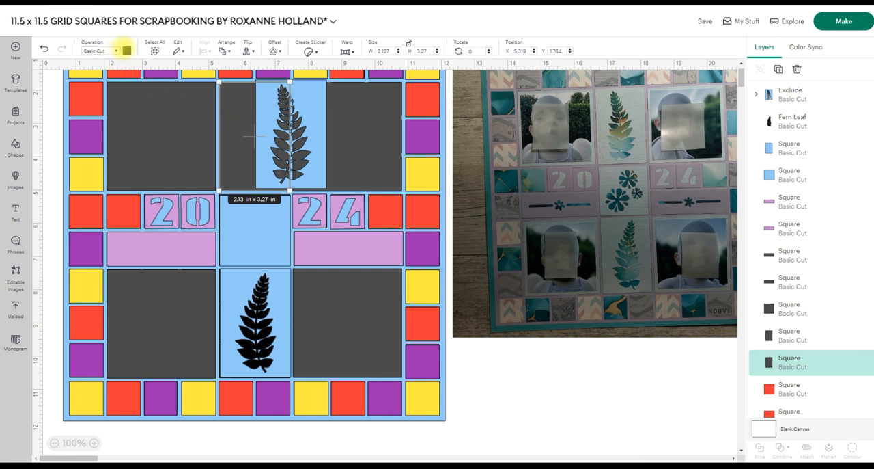
pyautogui.click(127, 50)
pyautogui.click(171, 90)
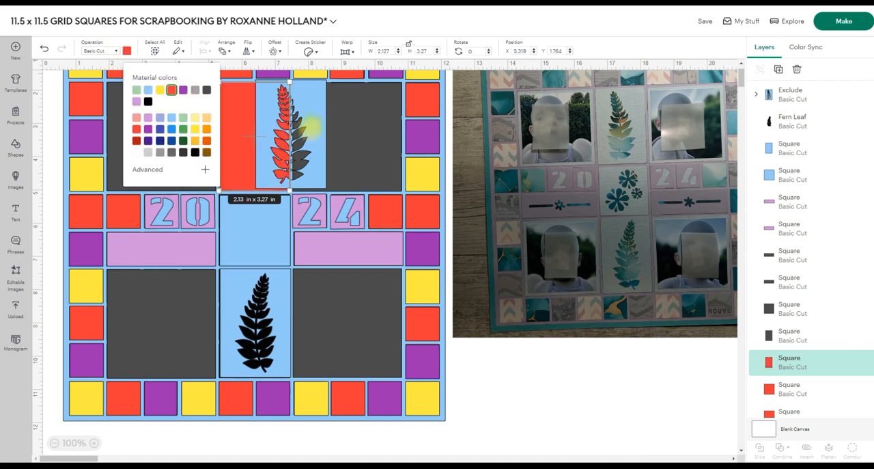
pyautogui.moveTo(314, 121); pyautogui.dragTo(278, 121)
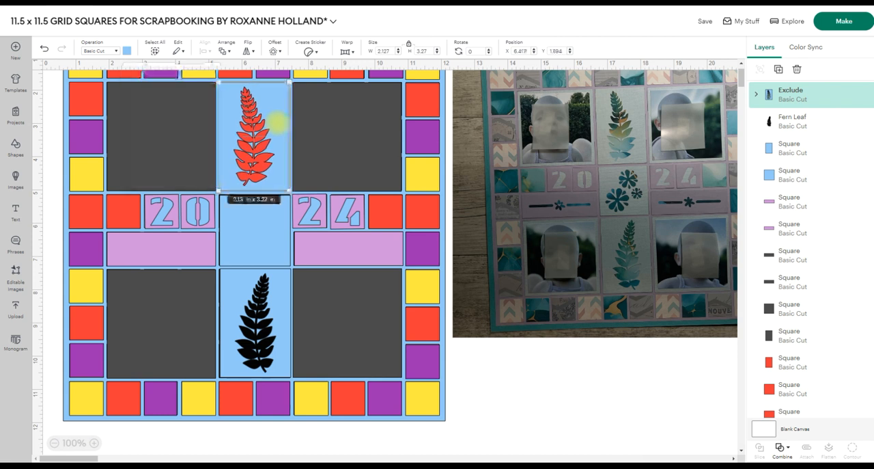
pyautogui.click(547, 403)
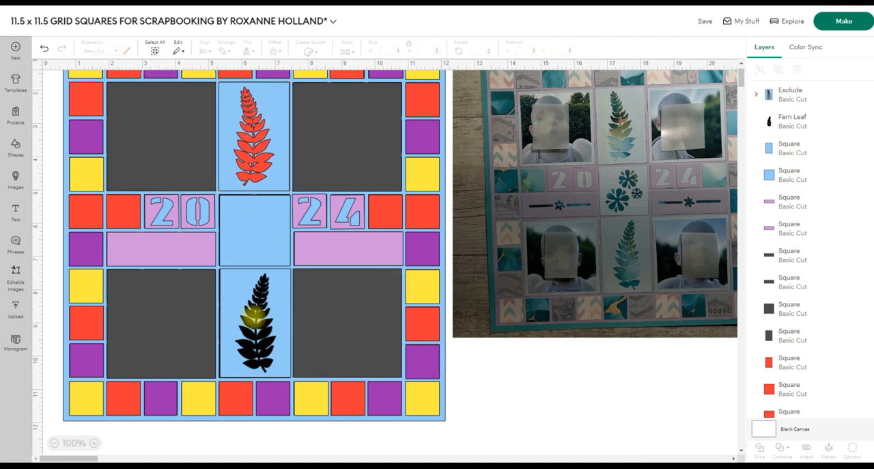
# Cut the lower fern leaf out of its light blue panel with Exclude.
pyautogui.click(255, 309)
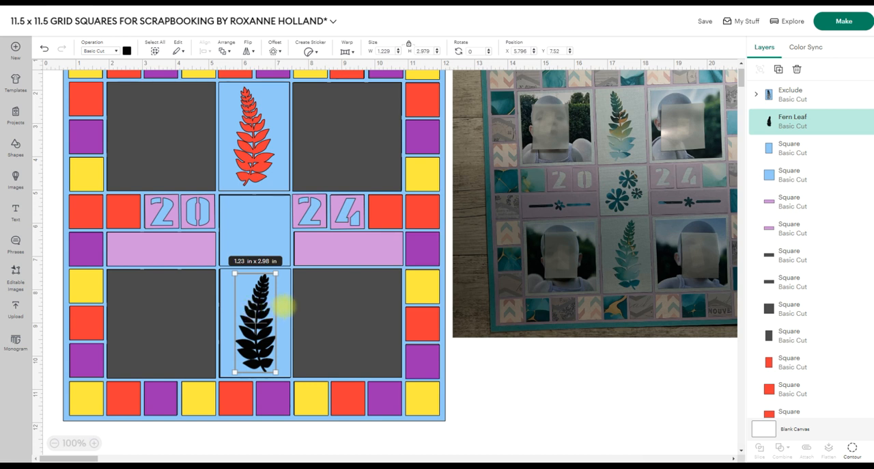
pyautogui.keyDown('shift'); pyautogui.click(283, 307); pyautogui.keyUp('shift')
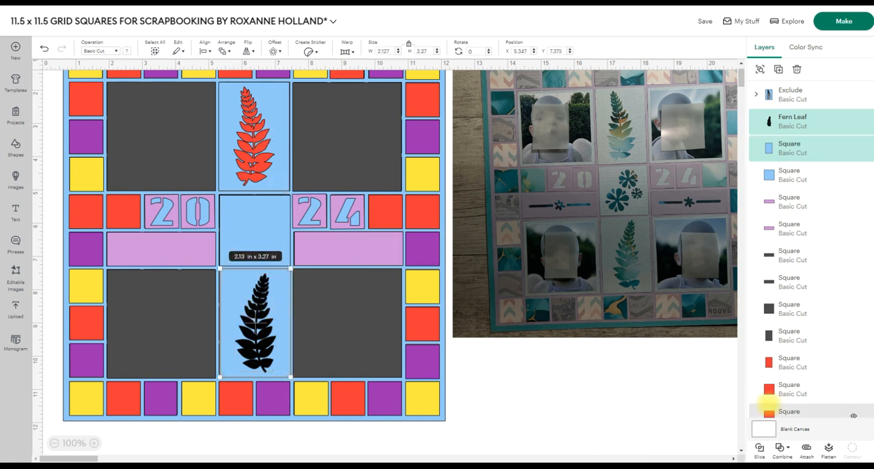
pyautogui.click(779, 446)
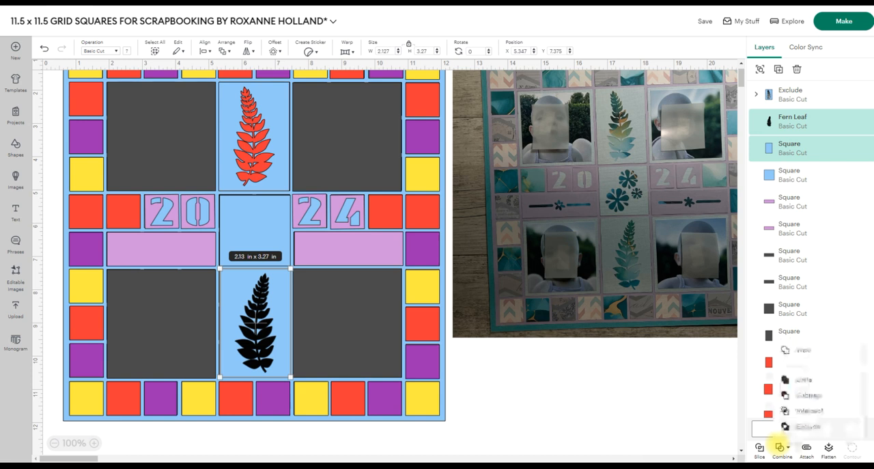
pyautogui.click(804, 425)
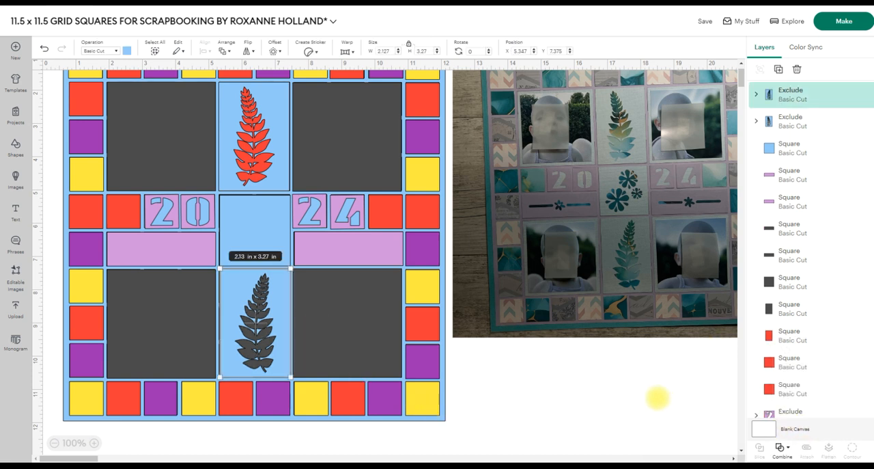
# Move the lower fern cut-out panel aside, recolour the grey backing panel beneath it red, and lay the cut-out back over it.
pyautogui.moveTo(267, 289); pyautogui.dragTo(290, 293)
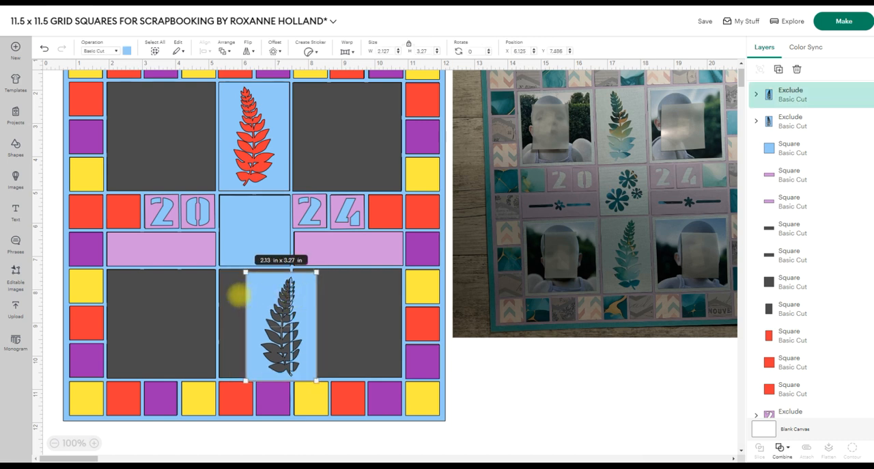
pyautogui.click(235, 293)
pyautogui.click(127, 50)
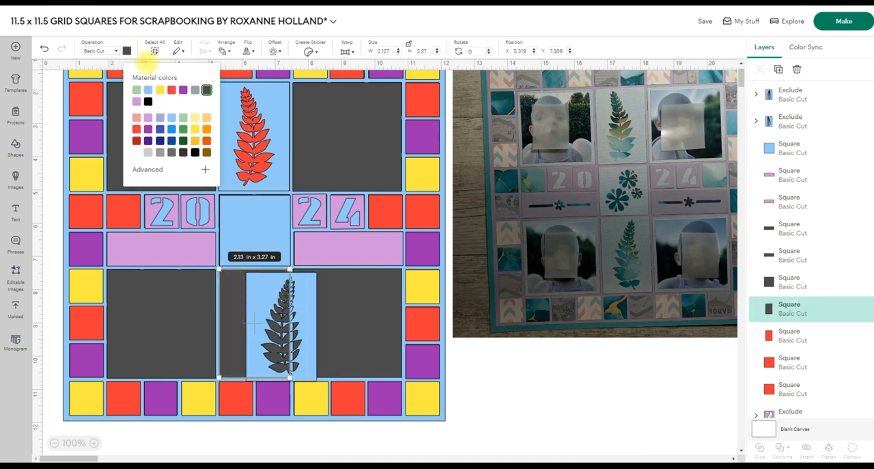
pyautogui.click(172, 89)
pyautogui.click(549, 377)
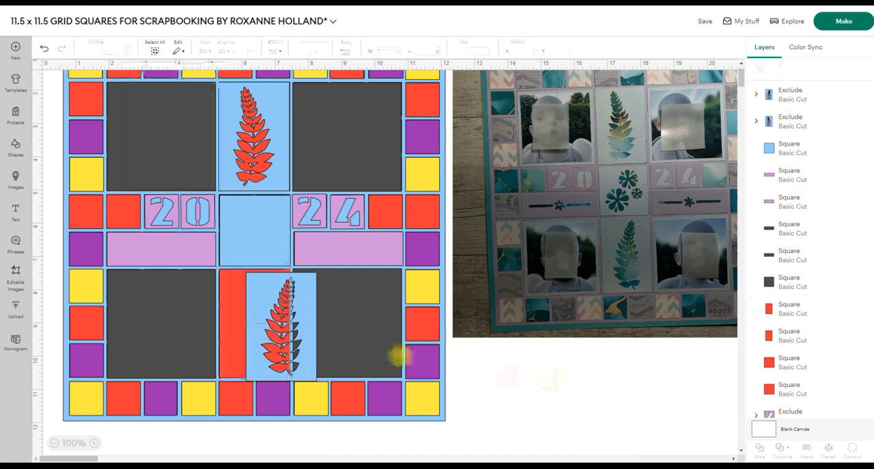
pyautogui.moveTo(303, 318); pyautogui.dragTo(278, 314)
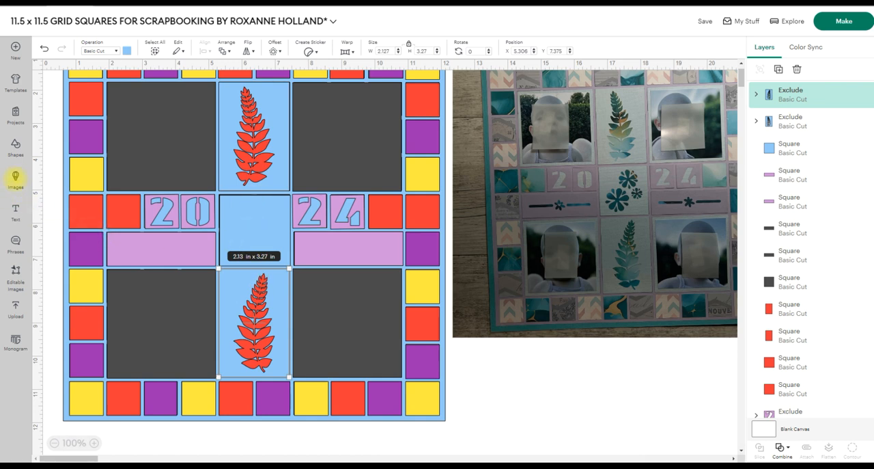
# Search the image library for Flowers and browse the results for a suitable cut-out design.
pyautogui.click(16, 176)
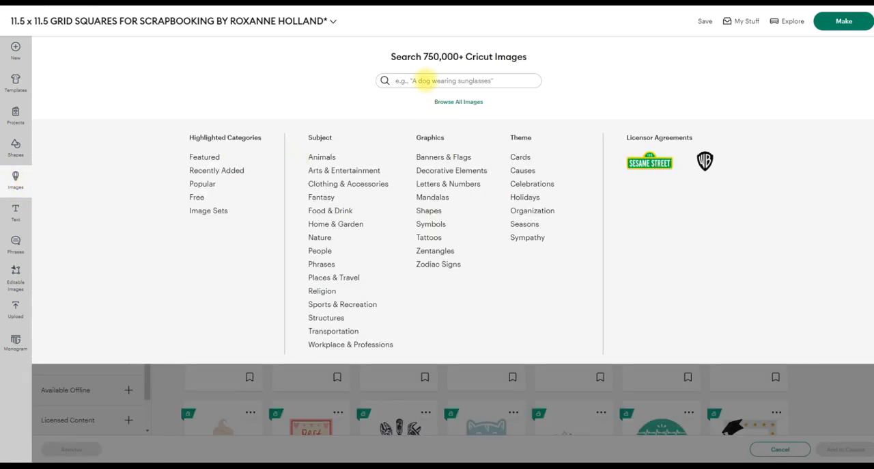
pyautogui.click(423, 80)
pyautogui.write('F')
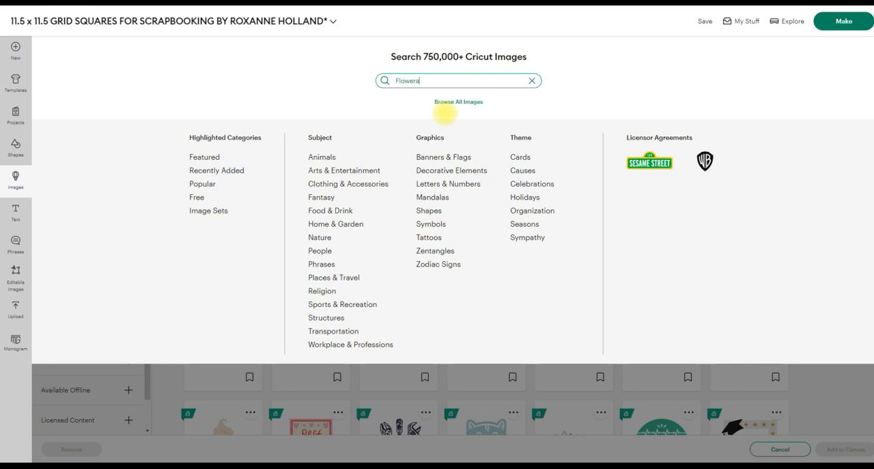
pyautogui.write('lowers')
pyautogui.press('Return')
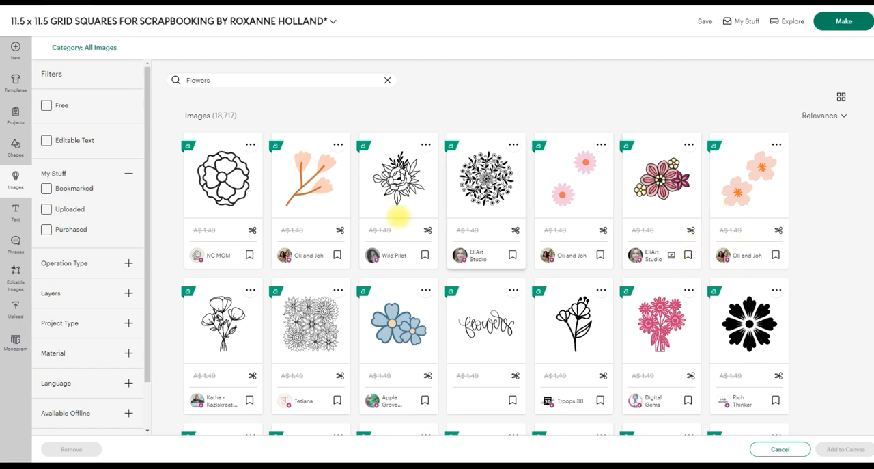
pyautogui.scroll(-5, 376, 229)
pyautogui.scroll(2, 364, 244)
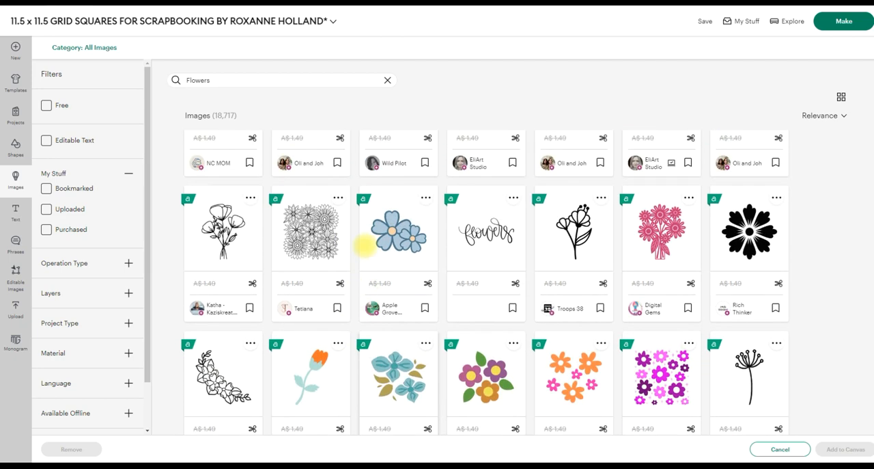
pyautogui.scroll(3, 364, 244)
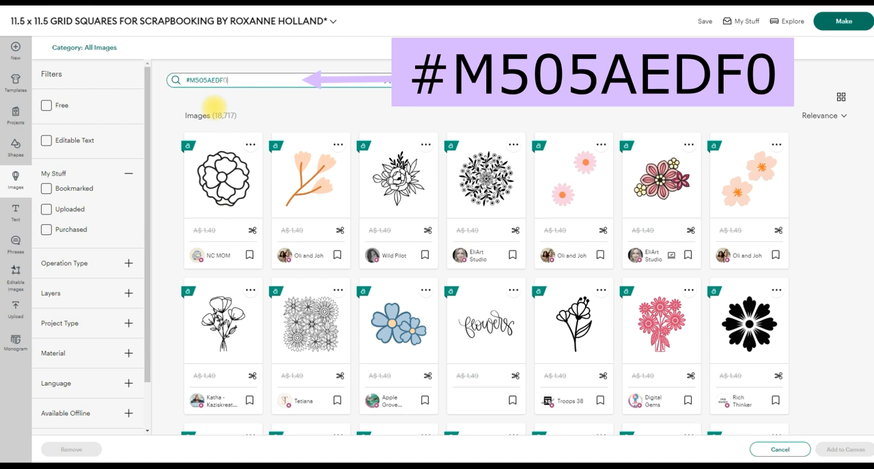
# Find the three-flower image by its code #M505AEDF0 and add it to the canvas.
pyautogui.press('Return')
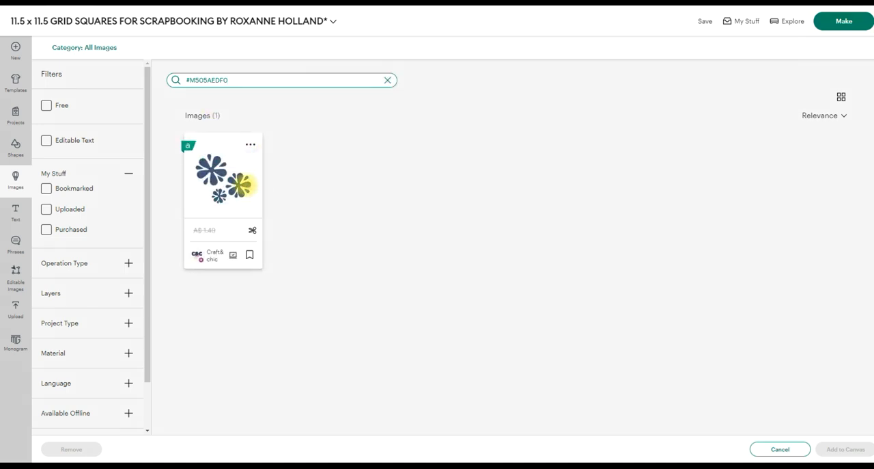
pyautogui.click(239, 185)
pyautogui.click(845, 448)
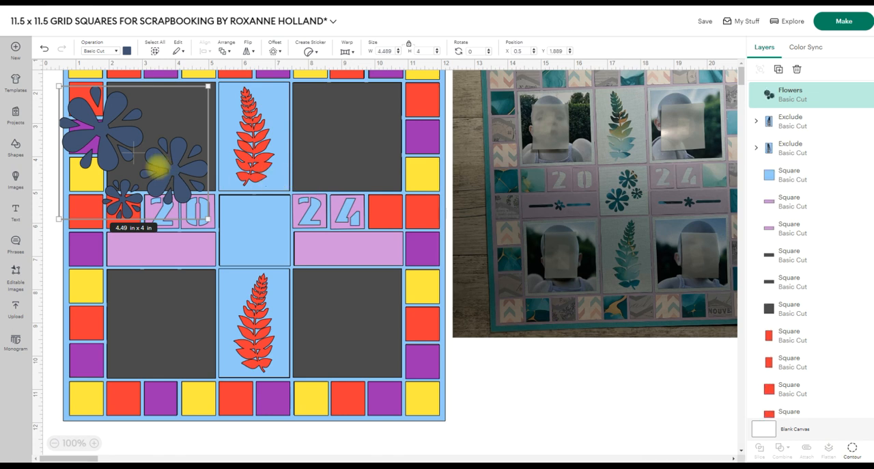
# Shrink the flowers to about 1.84 x 1.64 in, rotate them to about 288°, and fit them inside the central light blue square.
pyautogui.moveTo(160, 162); pyautogui.dragTo(321, 272)
pyautogui.moveTo(367, 326); pyautogui.dragTo(298, 265)
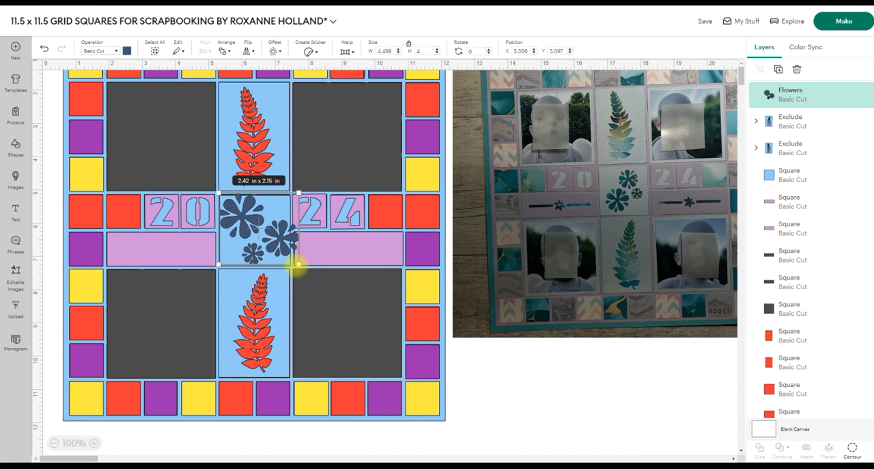
pyautogui.moveTo(298, 264); pyautogui.dragTo(291, 257)
pyautogui.moveTo(274, 230); pyautogui.dragTo(281, 254)
pyautogui.moveTo(241, 224); pyautogui.dragTo(246, 226)
pyautogui.moveTo(287, 204); pyautogui.dragTo(250, 193)
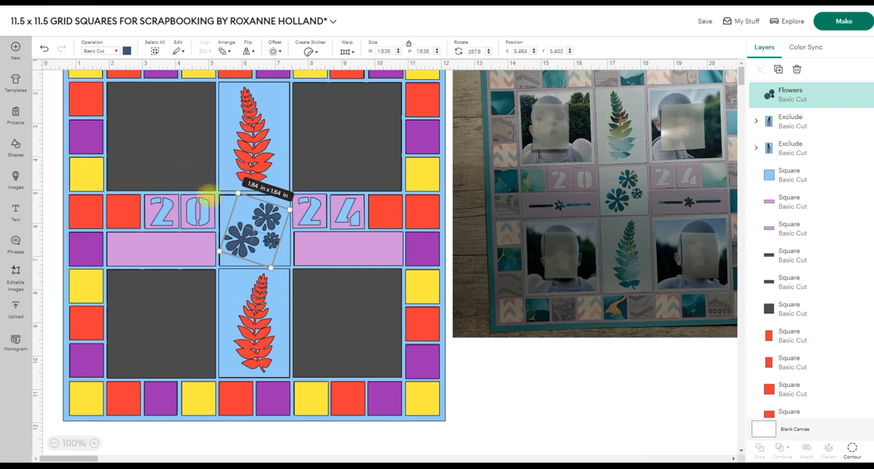
# Centre the flowers on the central light blue square and cut them out of it with Exclude.
pyautogui.keyDown('shift'); pyautogui.click(228, 203); pyautogui.keyUp('shift')
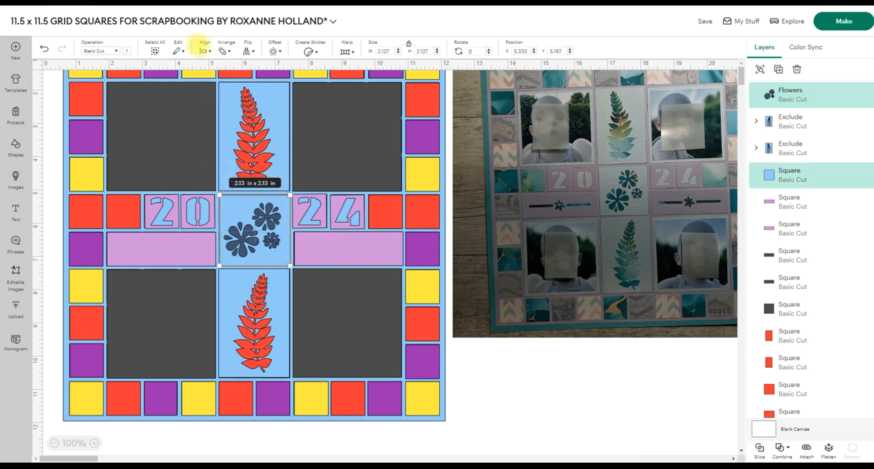
pyautogui.click(205, 45)
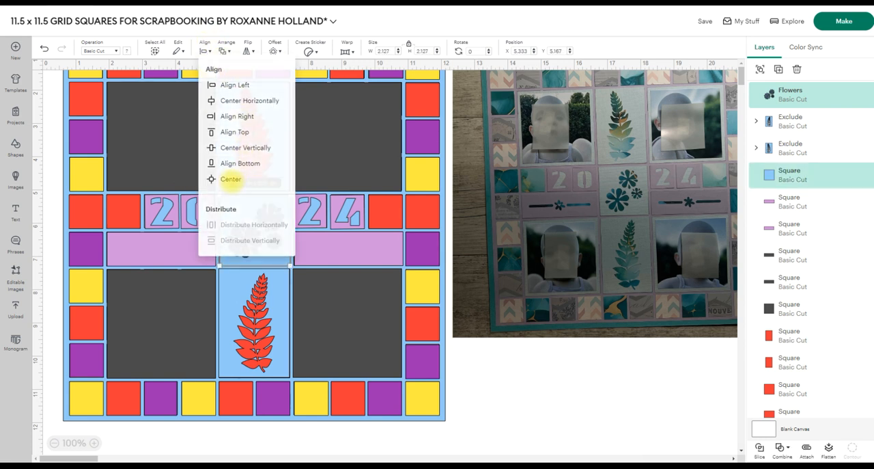
pyautogui.click(229, 177)
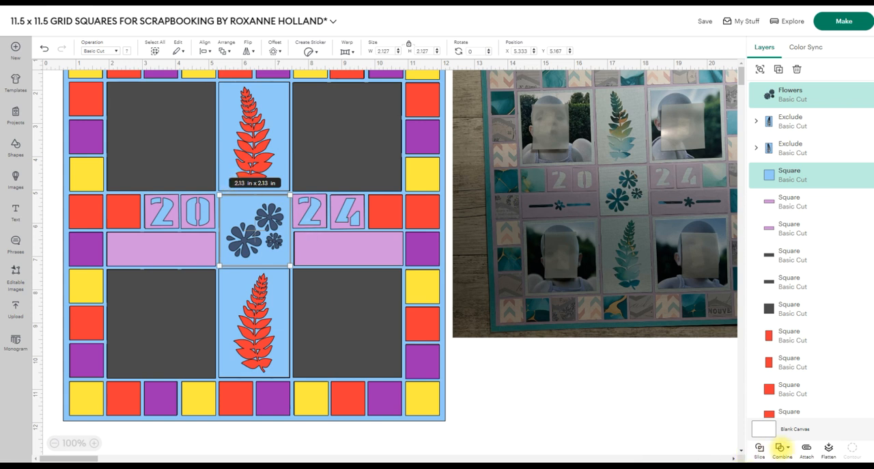
pyautogui.click(783, 446)
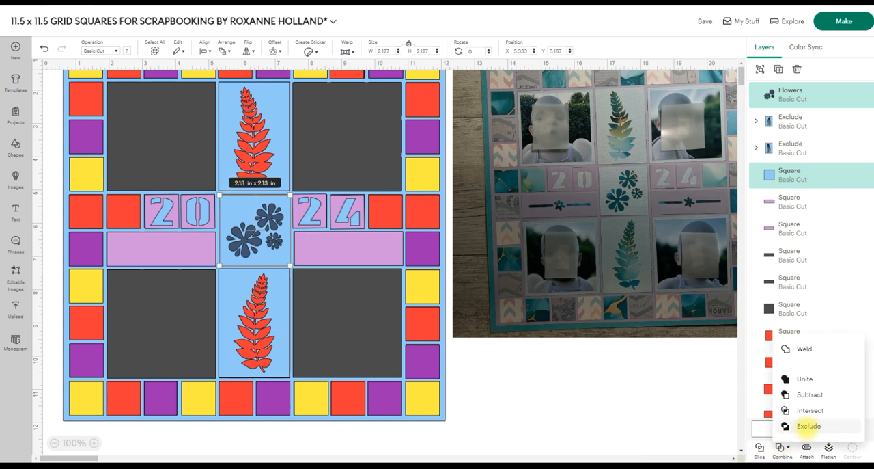
pyautogui.click(806, 421)
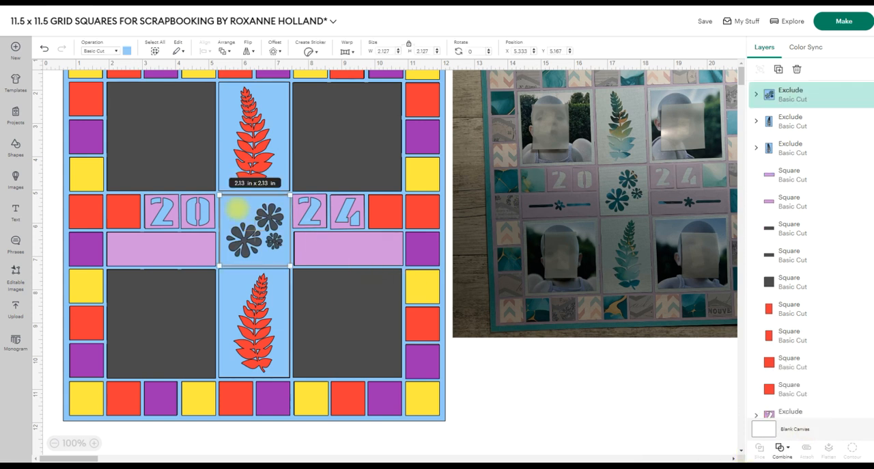
# Move the flower cut-out square aside, recolour the grey backing square beneath it red, and lay the cut-out back over it.
pyautogui.moveTo(233, 209); pyautogui.dragTo(262, 209)
pyautogui.click(232, 216)
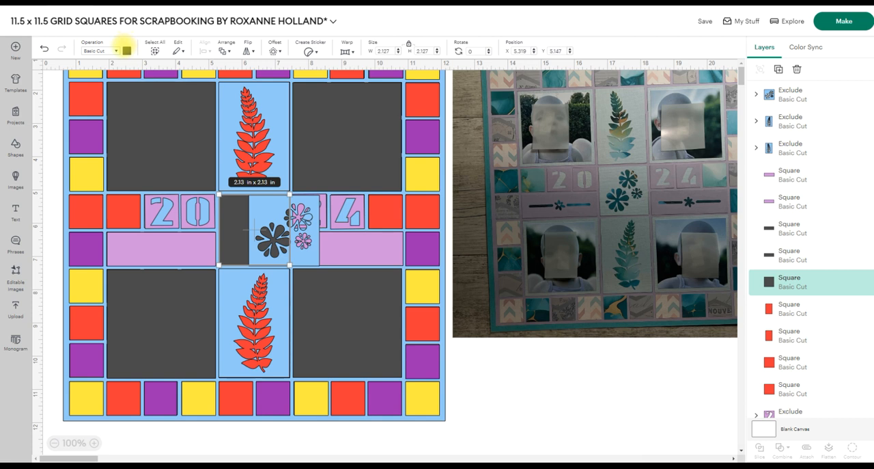
pyautogui.click(126, 51)
pyautogui.click(172, 90)
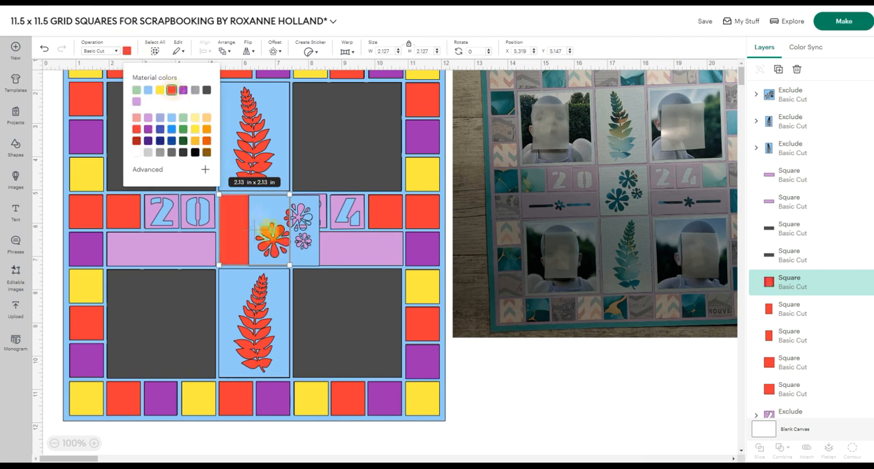
pyautogui.moveTo(302, 239); pyautogui.dragTo(281, 236)
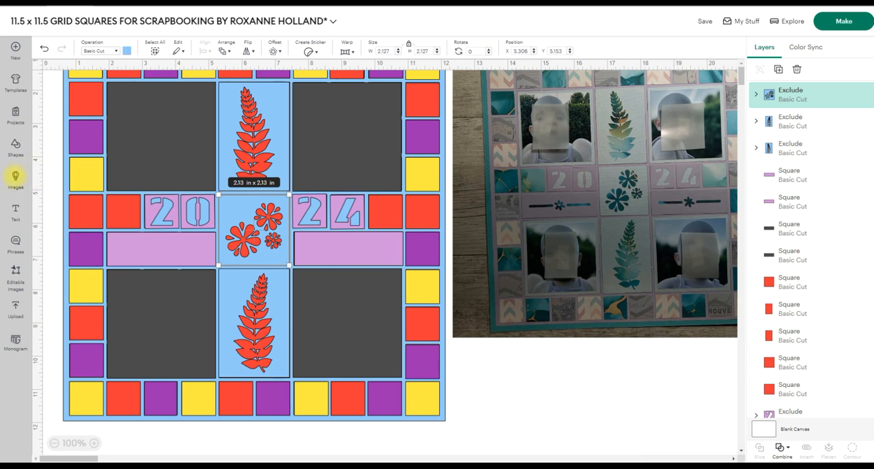
# Find the flower divider image by its code #M4E060973 and add it to the canvas.
pyautogui.click(15, 176)
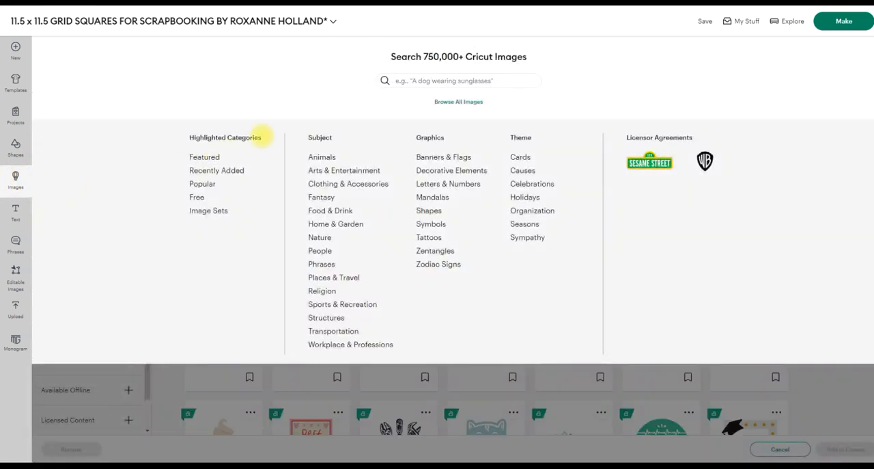
pyautogui.click(409, 81)
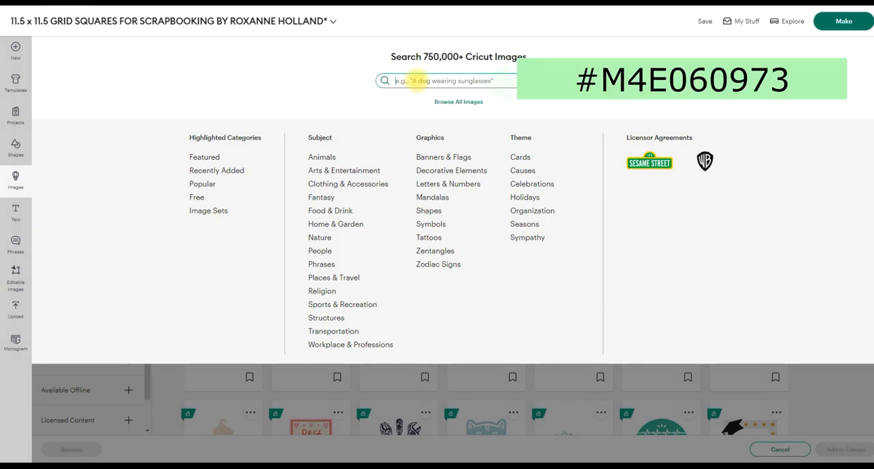
pyautogui.write('#M4E060973')
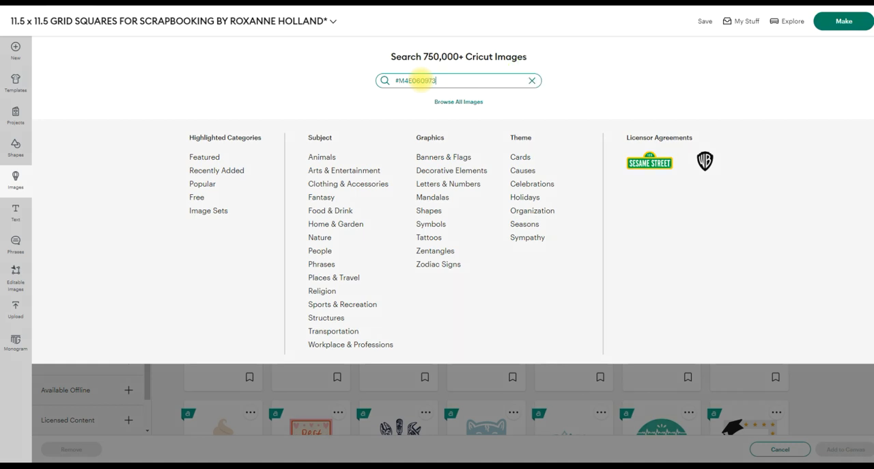
pyautogui.press('Return')
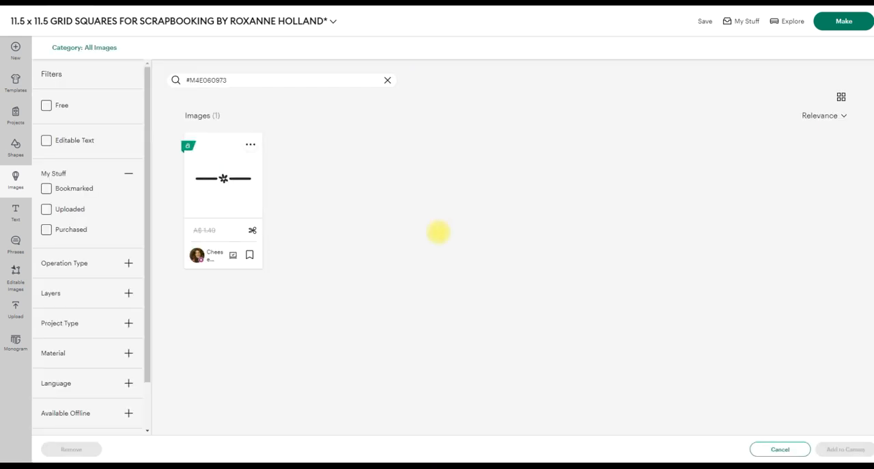
pyautogui.click(223, 179)
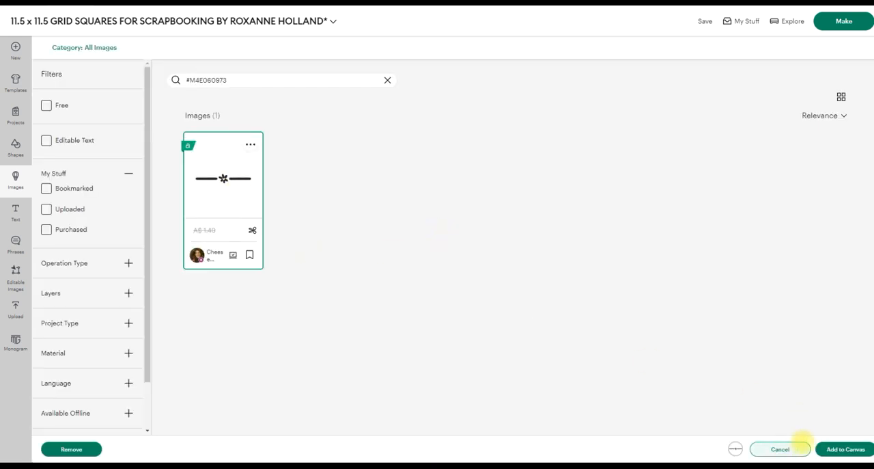
pyautogui.click(824, 445)
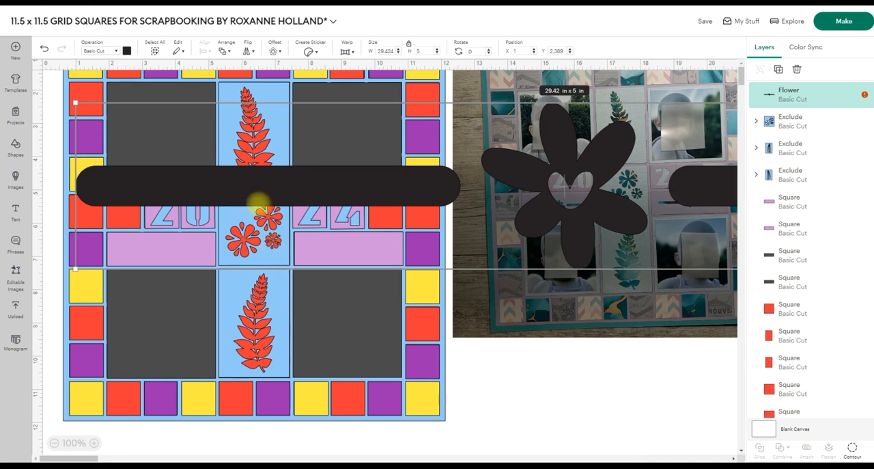
# Shrink the flower divider to about 3.1 x 0.53 in and place it on the lilac strip below the 20 tiles.
pyautogui.moveTo(263, 205); pyautogui.dragTo(346, 290)
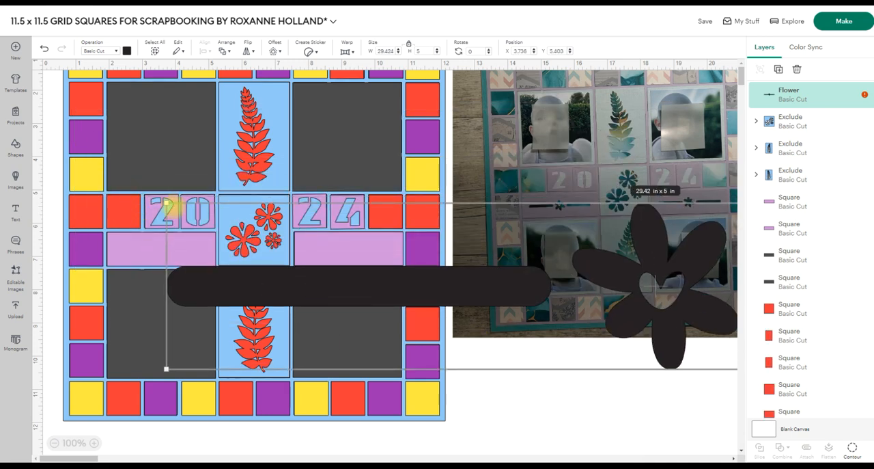
pyautogui.moveTo(168, 203); pyautogui.dragTo(710, 365)
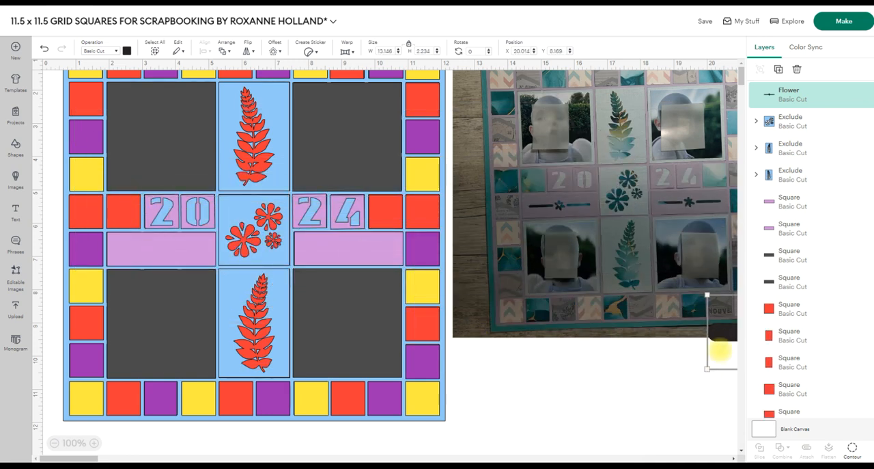
pyautogui.moveTo(720, 334); pyautogui.dragTo(72, 241)
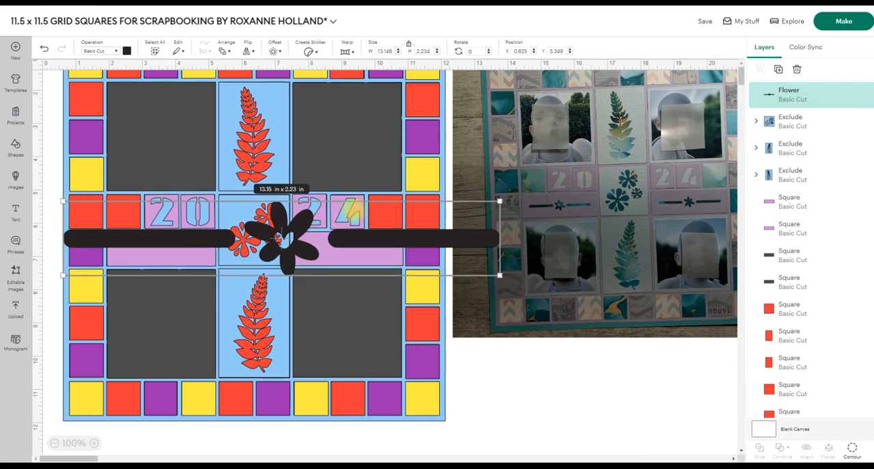
pyautogui.moveTo(500, 201); pyautogui.dragTo(593, 377)
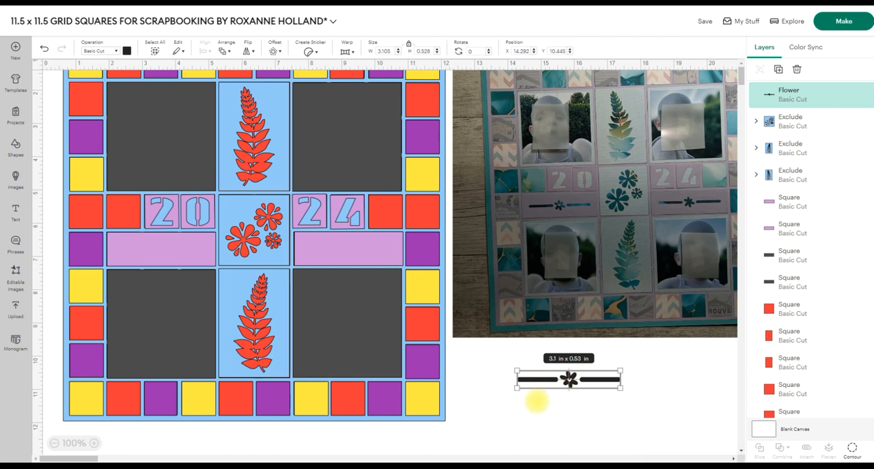
pyautogui.click(527, 418)
pyautogui.moveTo(540, 381); pyautogui.dragTo(136, 251)
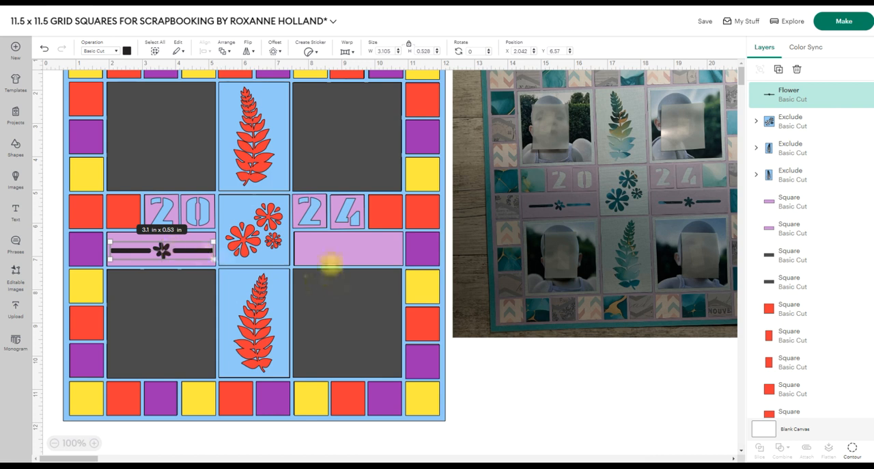
pyautogui.click(334, 254)
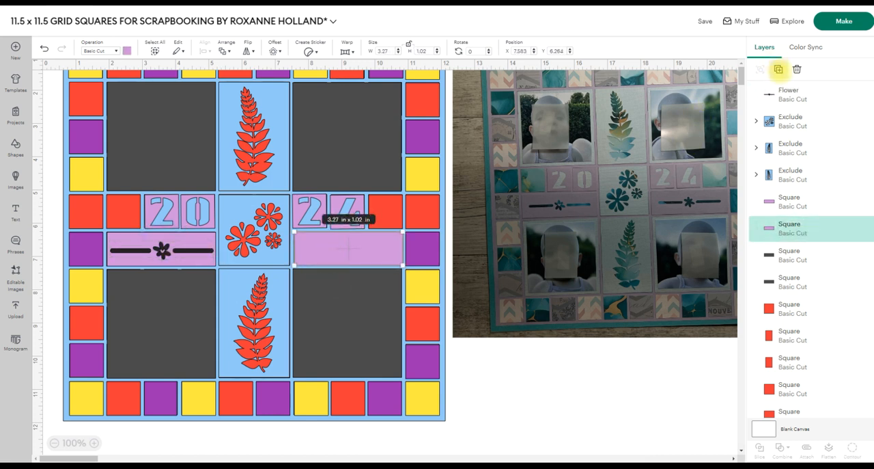
pyautogui.click(778, 69)
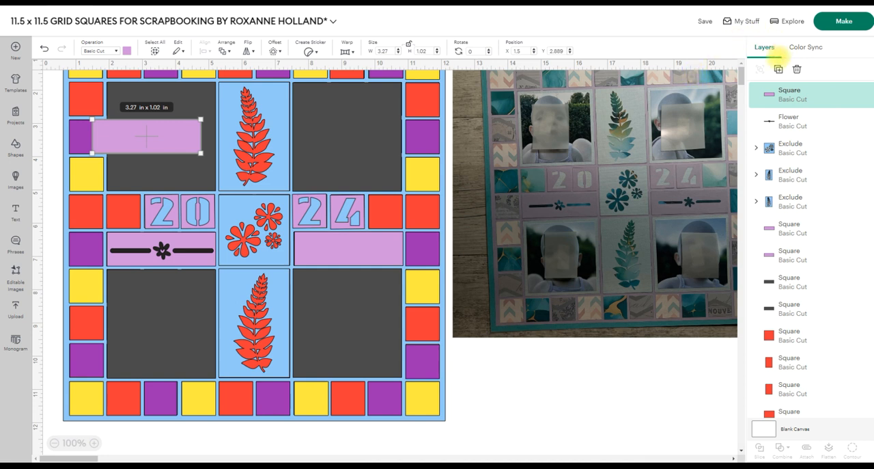
pyautogui.click(796, 69)
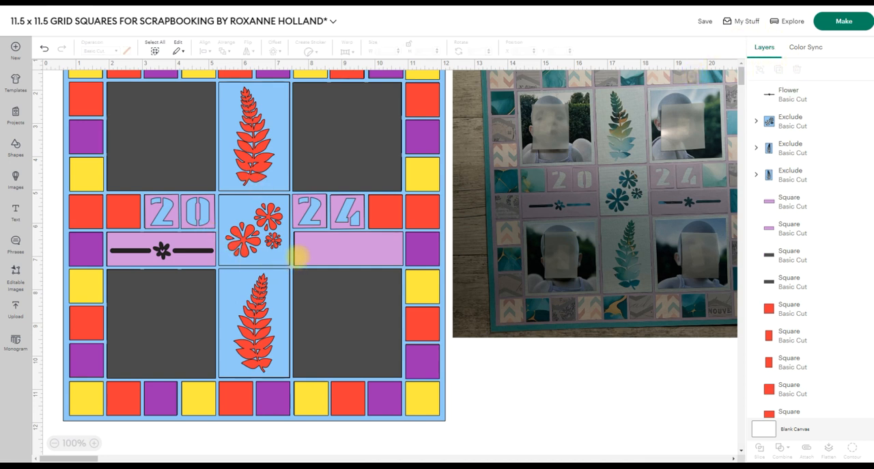
# Delete the blank lilac strip below the 24 tiles.
pyautogui.click(298, 256)
pyautogui.click(797, 69)
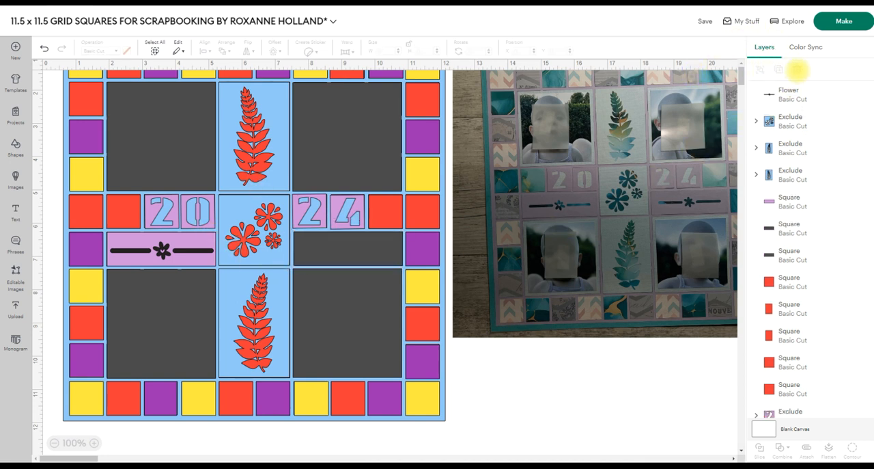
# Center the flower divider on the lilac strip below the 20 tiles and cut it out of the strip with Exclude.
pyautogui.click(176, 249)
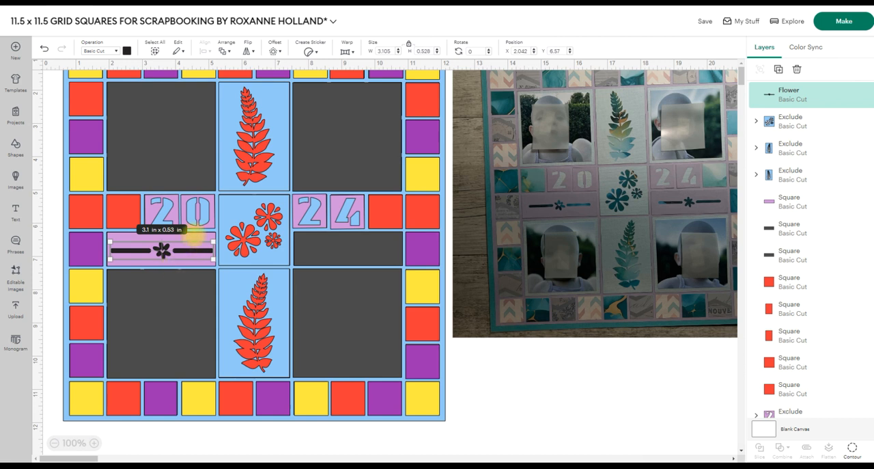
pyautogui.keyDown('shift'); pyautogui.click(193, 235); pyautogui.keyUp('shift')
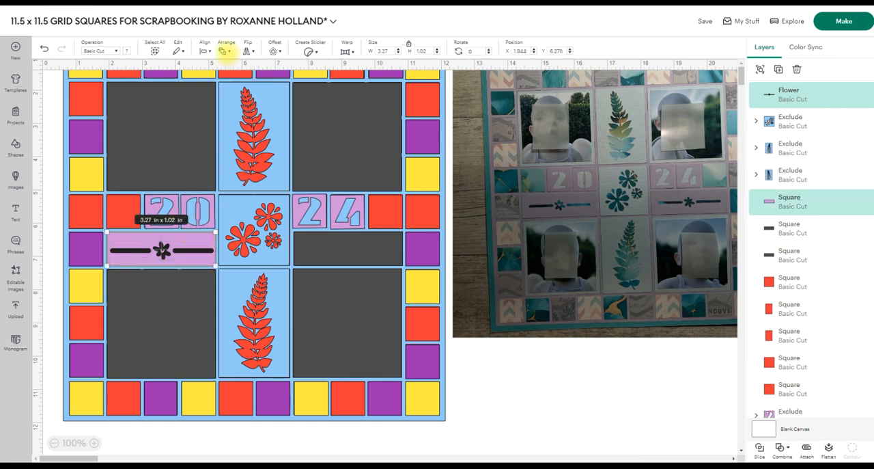
pyautogui.click(205, 50)
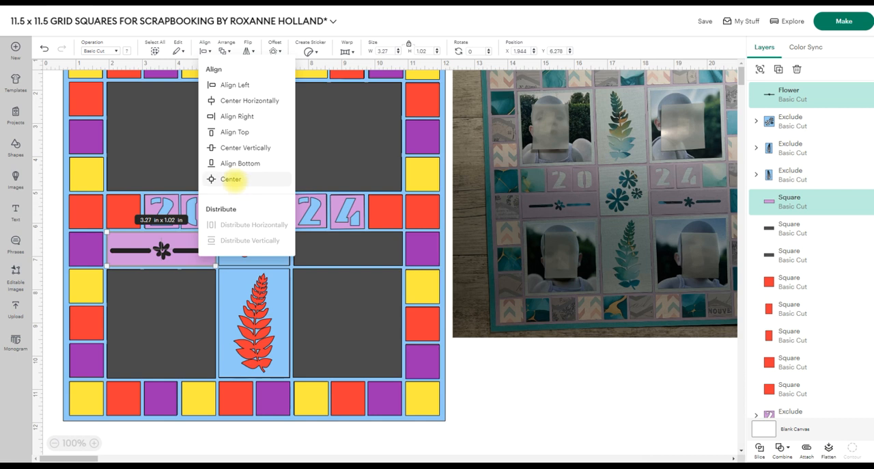
pyautogui.click(233, 178)
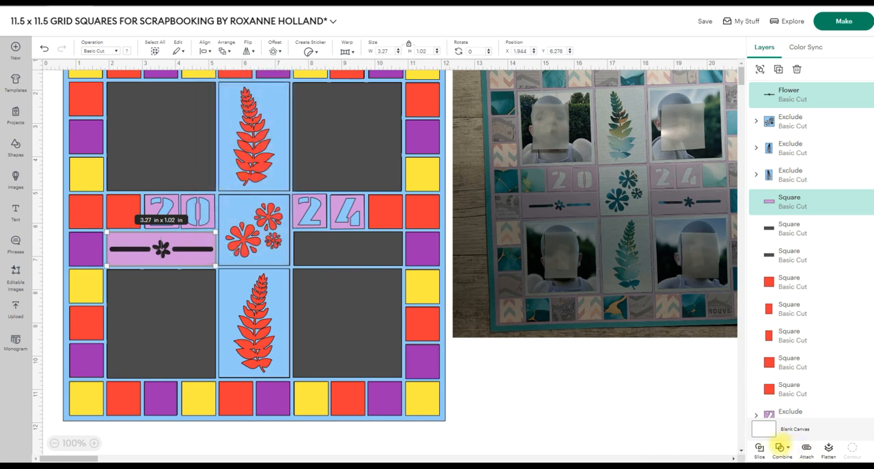
pyautogui.click(783, 446)
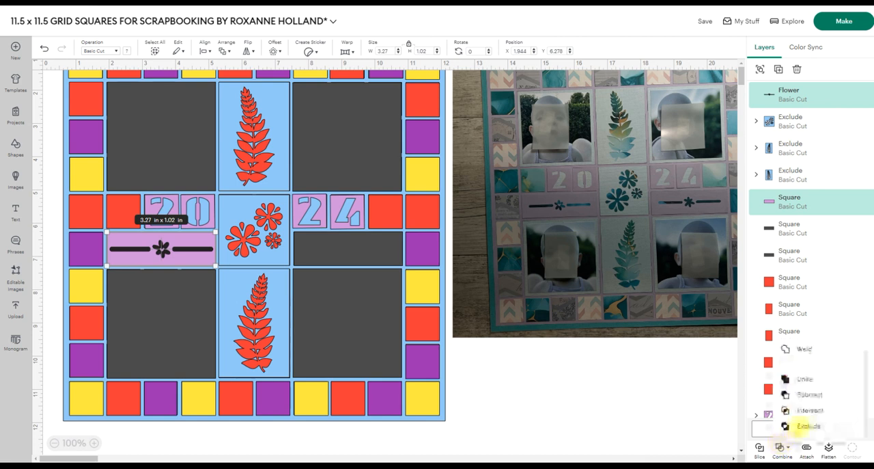
pyautogui.click(796, 426)
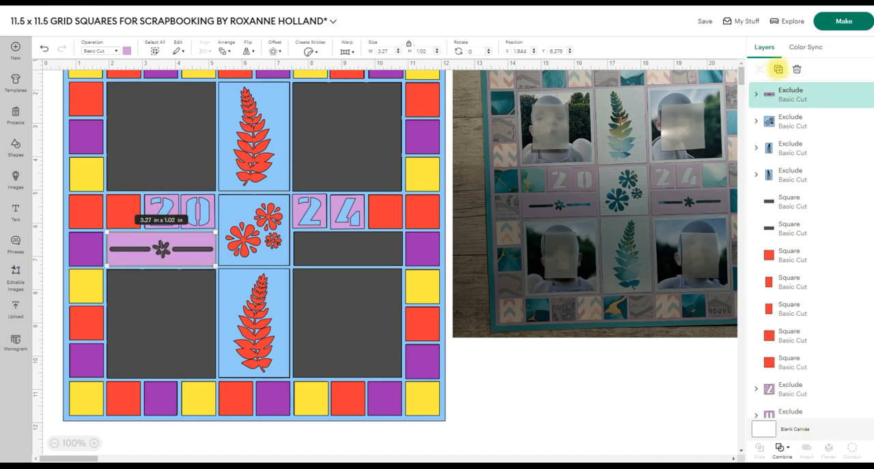
# Duplicate the divider cut-out strip, recolour the grey backing strip below the 24 tiles red, and lay the copy over it.
pyautogui.click(777, 69)
pyautogui.moveTo(145, 144); pyautogui.dragTo(331, 274)
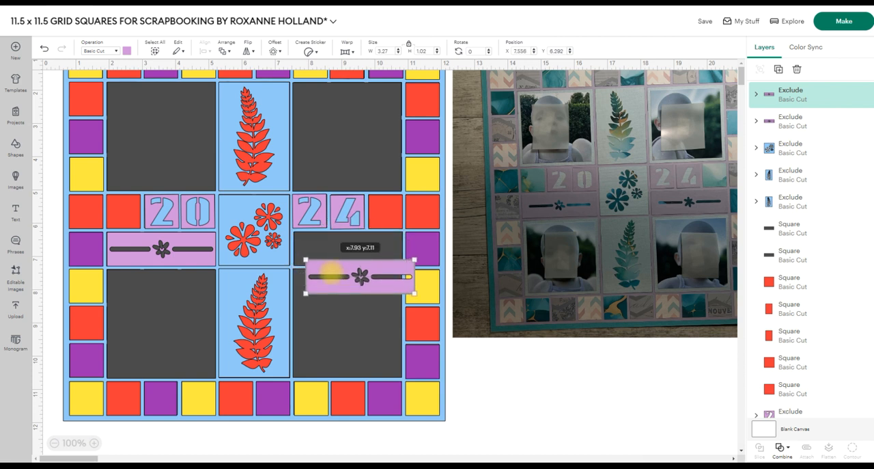
pyautogui.moveTo(331, 273); pyautogui.dragTo(333, 284)
pyautogui.click(310, 248)
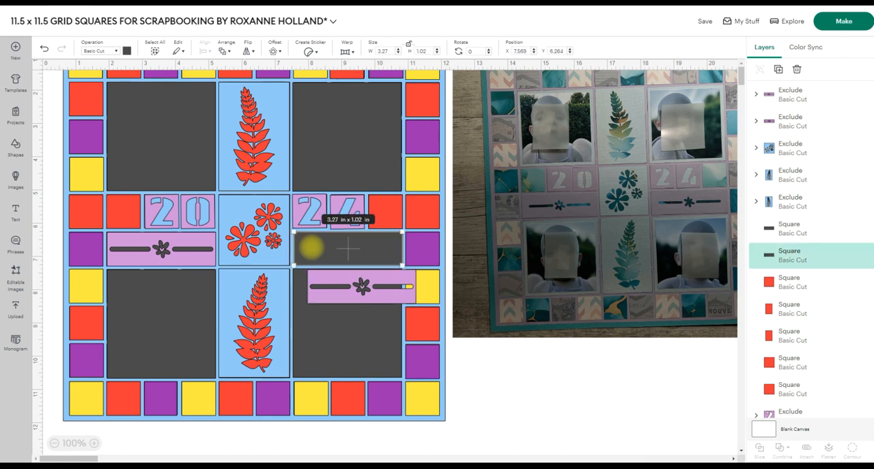
pyautogui.click(127, 51)
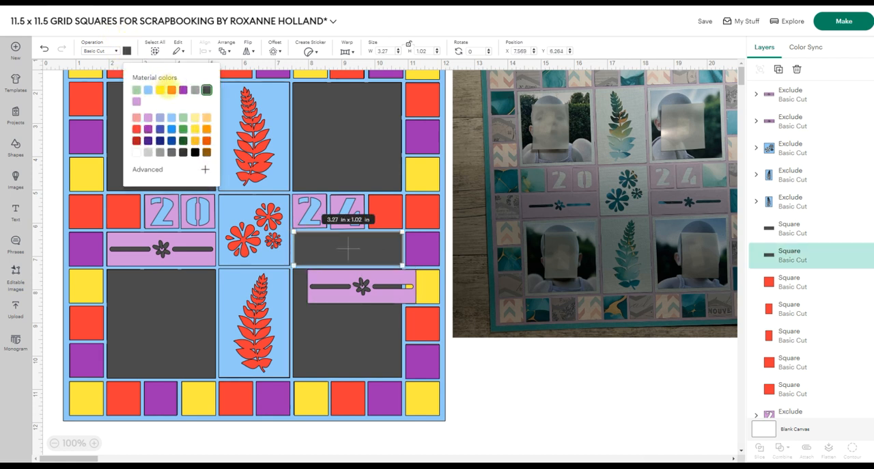
pyautogui.click(172, 89)
pyautogui.moveTo(315, 290); pyautogui.dragTo(306, 260)
# Move the divider cut-out below the 20 tiles aside, recolour its grey backing strip red, and lay the cut-out back over it.
pyautogui.moveTo(209, 250); pyautogui.dragTo(220, 279)
pyautogui.click(202, 240)
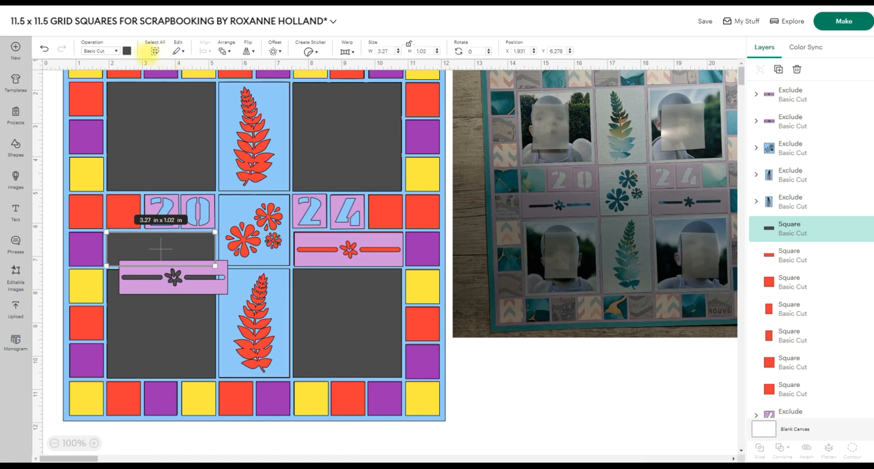
pyautogui.click(127, 50)
pyautogui.click(172, 89)
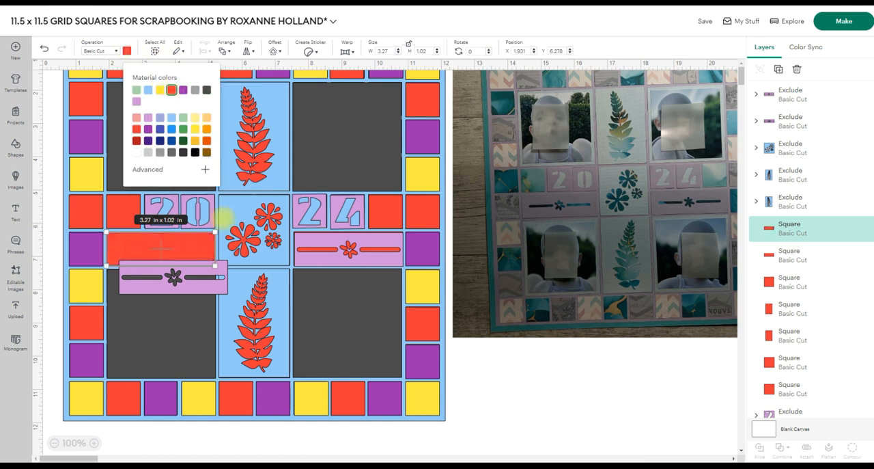
pyautogui.moveTo(205, 277); pyautogui.dragTo(191, 258)
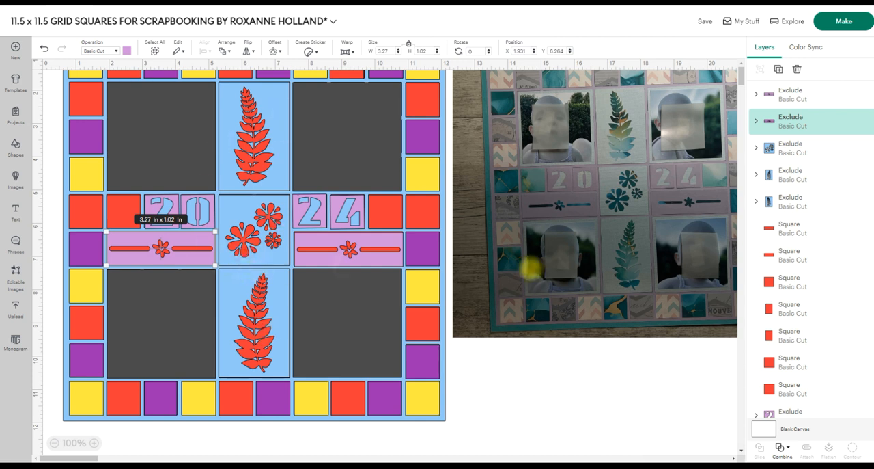
# Hide the reference photo IMG_2893 and move the whole 11.5 x 11.5 in layout toward the middle of the canvas.
pyautogui.click(598, 197)
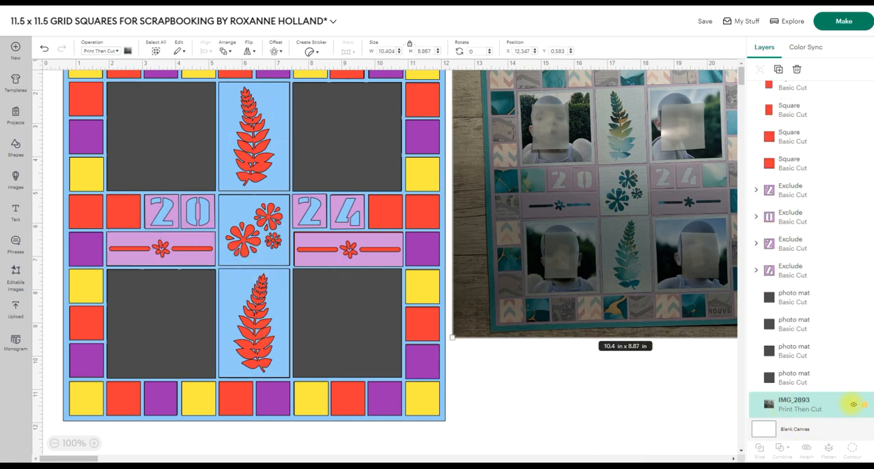
pyautogui.click(853, 404)
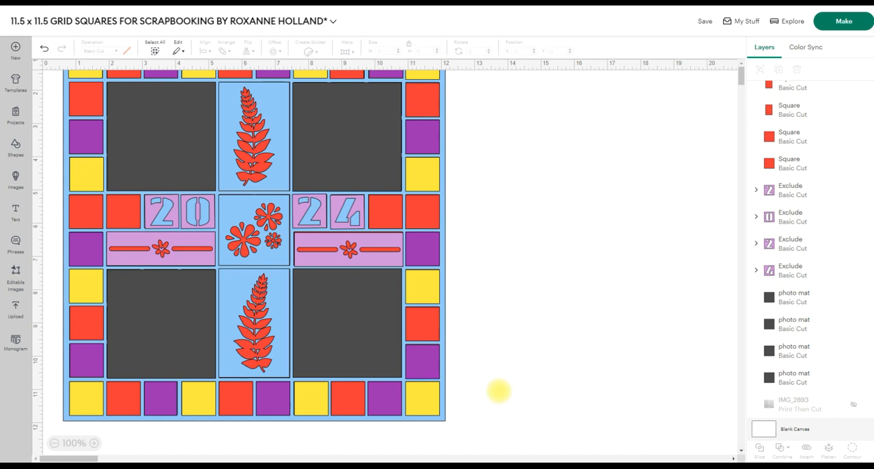
pyautogui.click(54, 443)
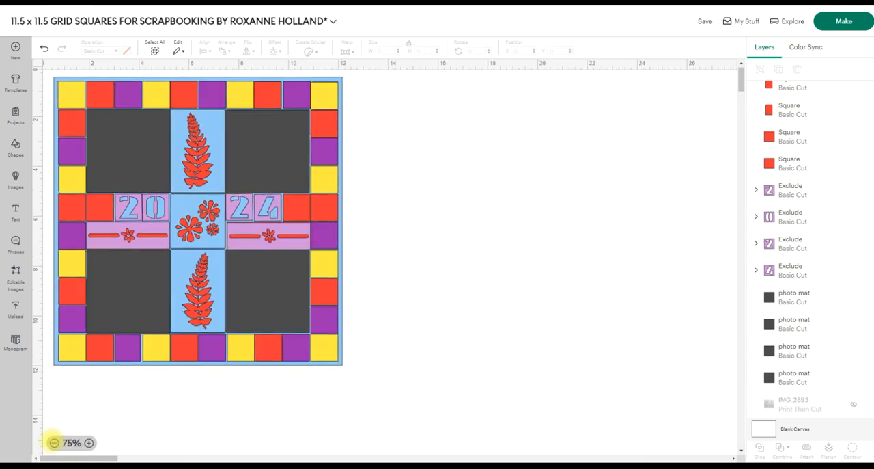
pyautogui.moveTo(53, 398); pyautogui.dragTo(394, 75)
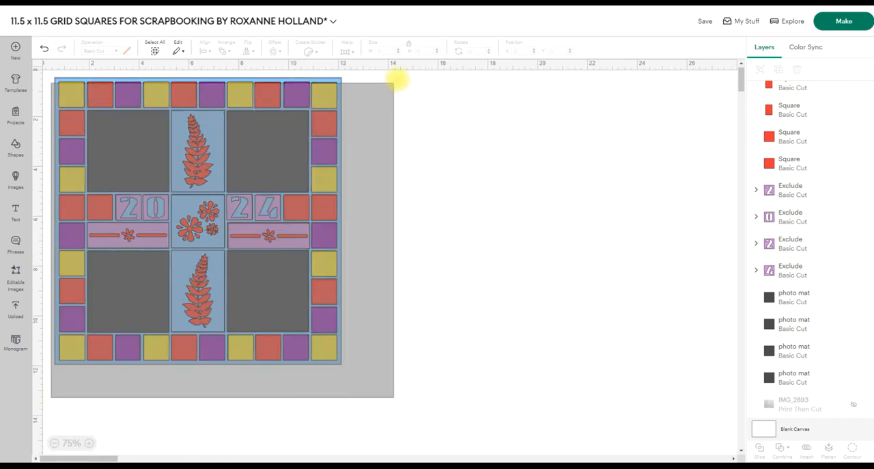
pyautogui.moveTo(296, 152); pyautogui.dragTo(439, 186)
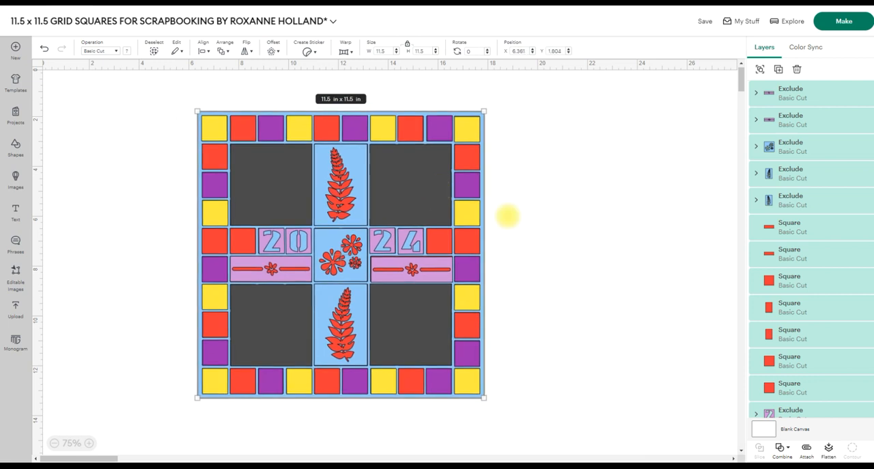
pyautogui.click(632, 235)
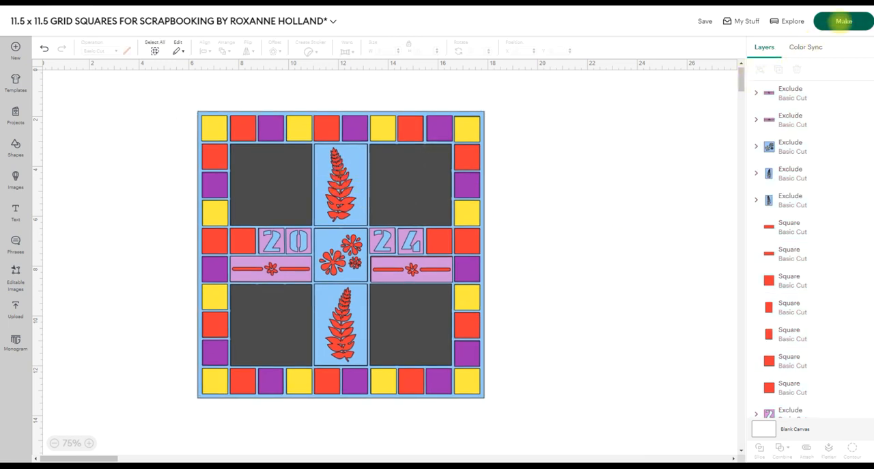
# Preview the cutting mats for the grey, red, yellow and blue pieces, then return to the canvas.
pyautogui.click(843, 21)
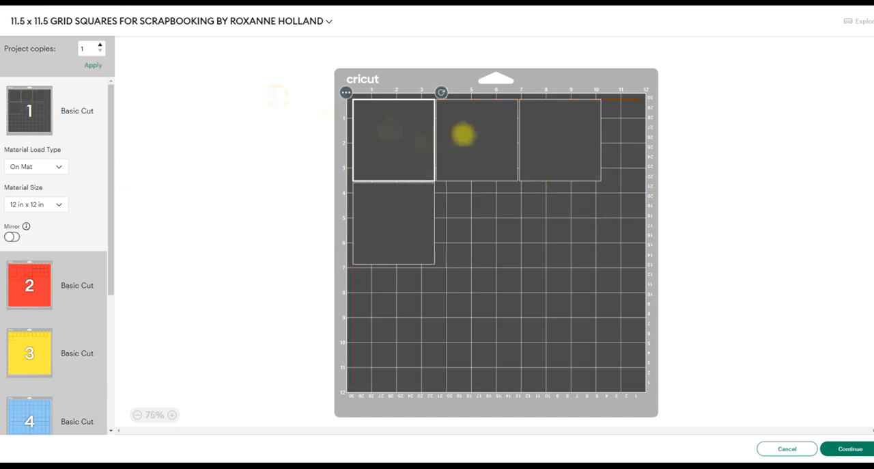
pyautogui.click(22, 284)
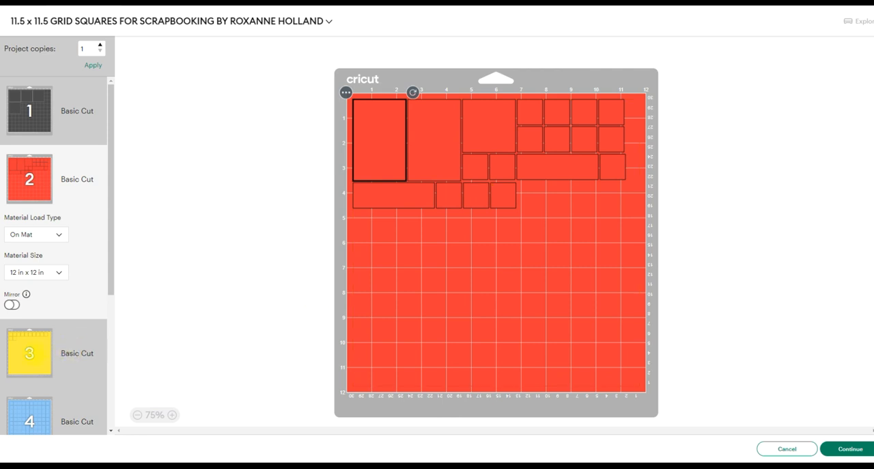
pyautogui.click(58, 350)
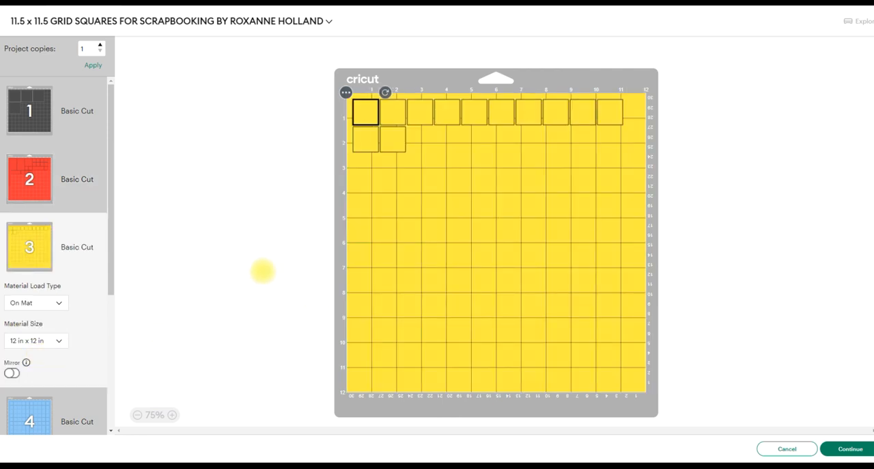
pyautogui.click(31, 419)
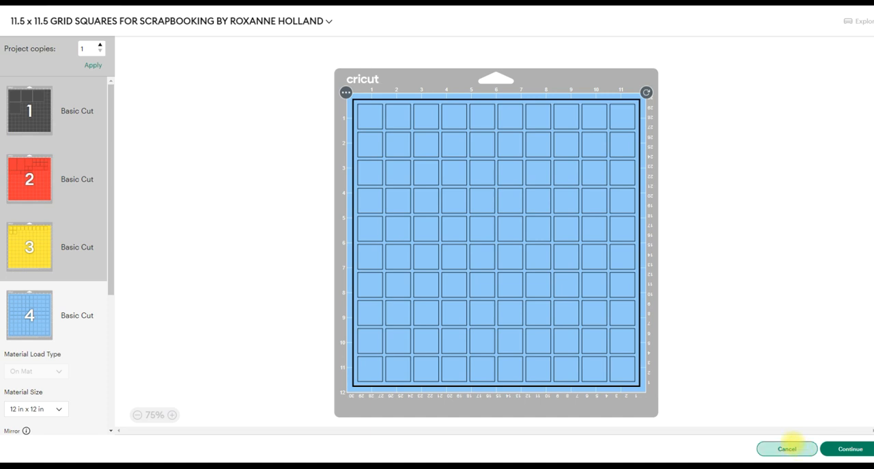
pyautogui.click(787, 448)
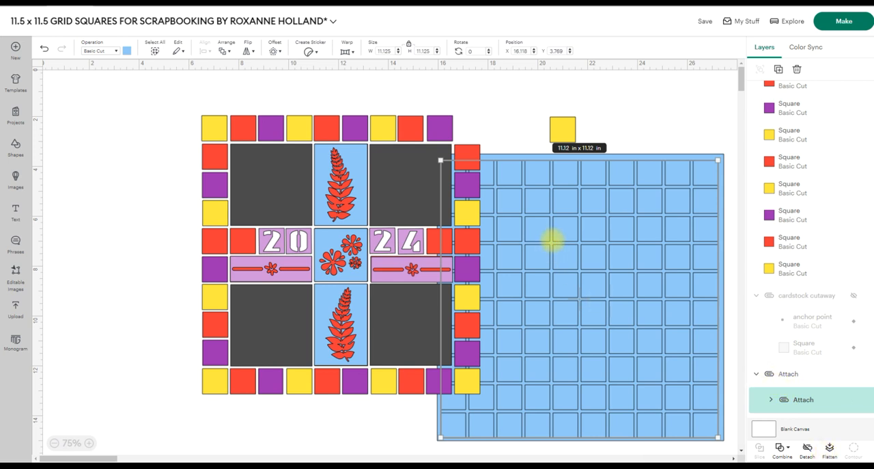
# Set the operation of the inner attached grid lines on the blue grid to Pen.
pyautogui.moveTo(552, 240); pyautogui.dragTo(552, 240)
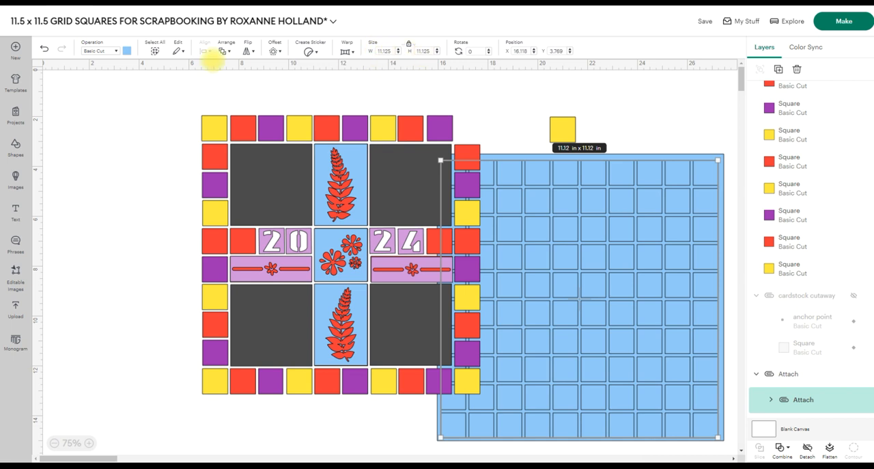
pyautogui.click(116, 50)
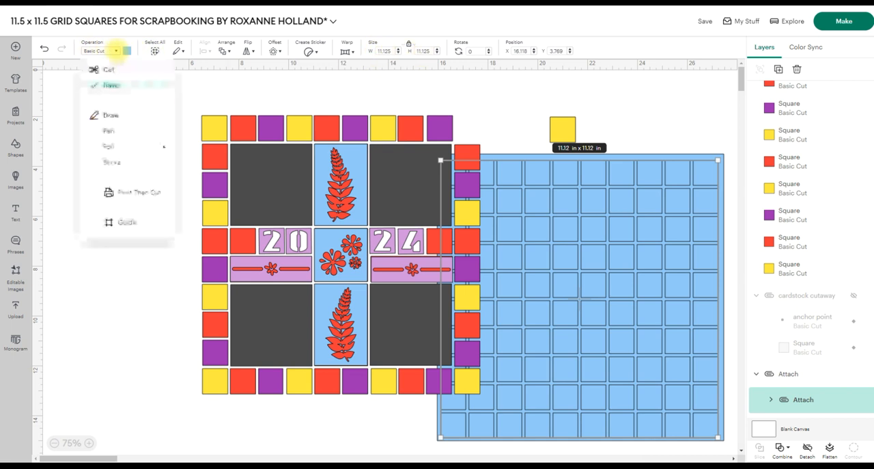
pyautogui.click(109, 130)
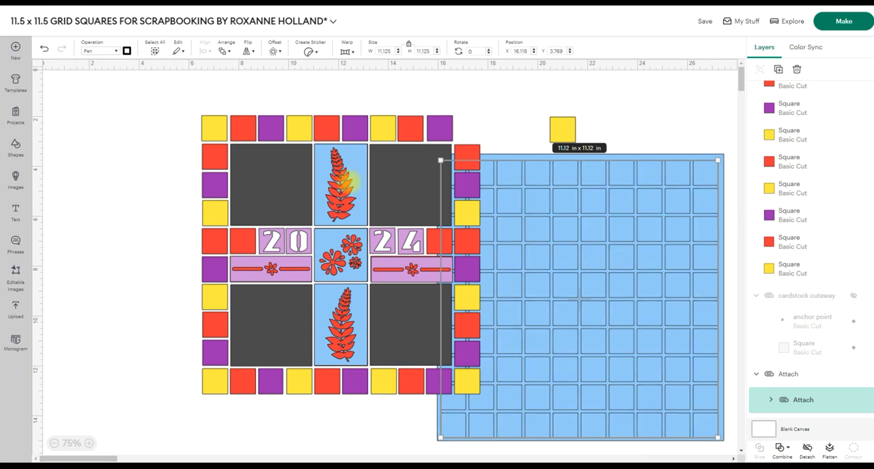
pyautogui.click(674, 99)
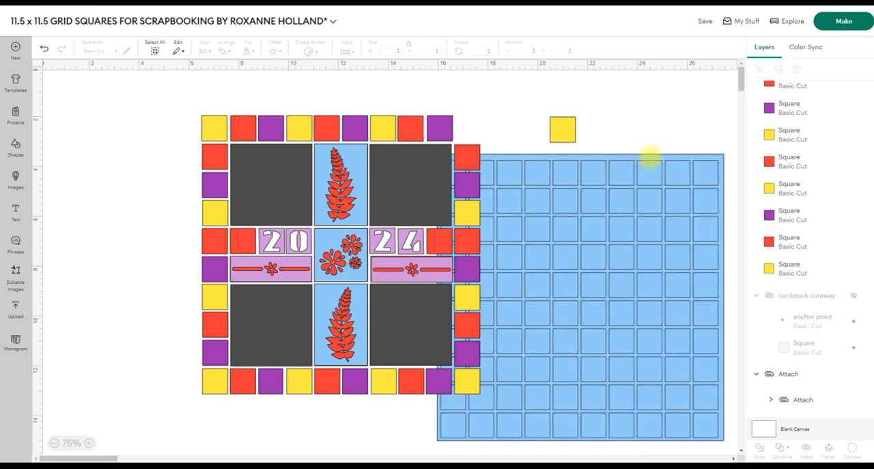
# Move the attached blue 11.5 in grid beside the tile layout and examine its inner line group and base layer.
pyautogui.click(650, 157)
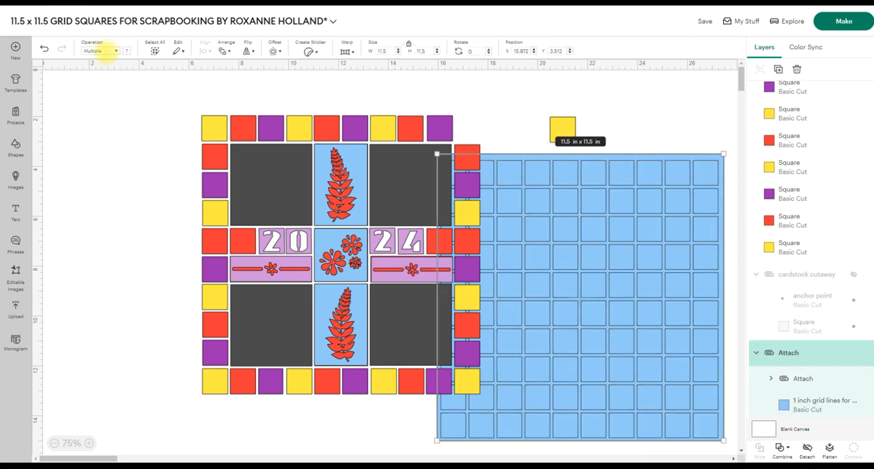
pyautogui.click(802, 403)
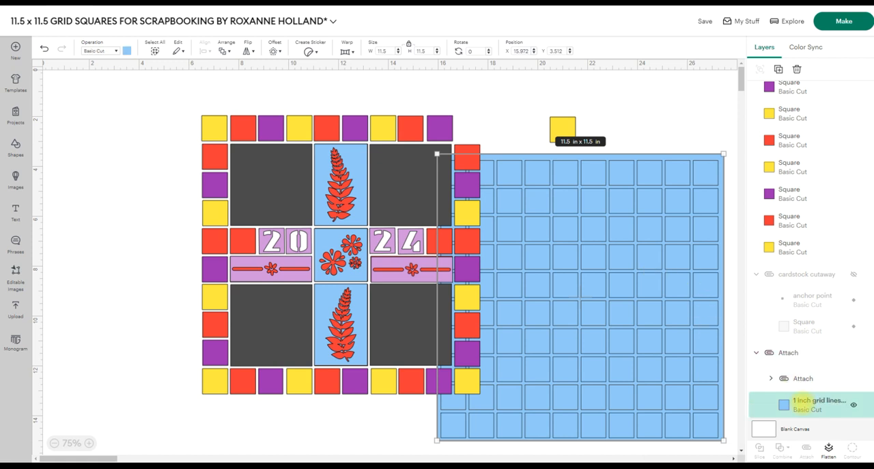
pyautogui.click(627, 129)
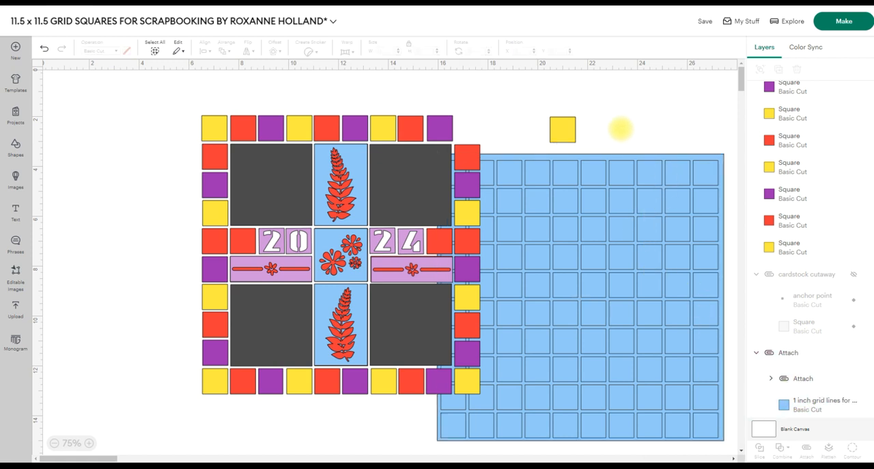
pyautogui.moveTo(604, 125); pyautogui.dragTo(663, 225)
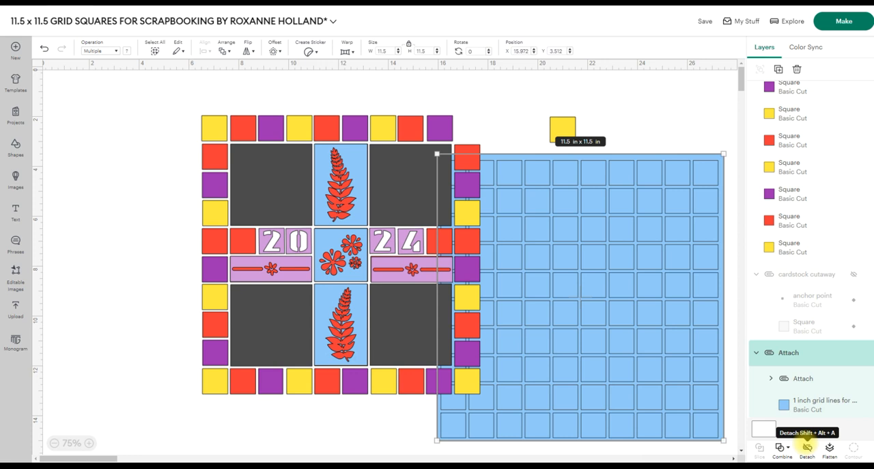
pyautogui.click(610, 109)
pyautogui.moveTo(645, 262); pyautogui.dragTo(651, 233)
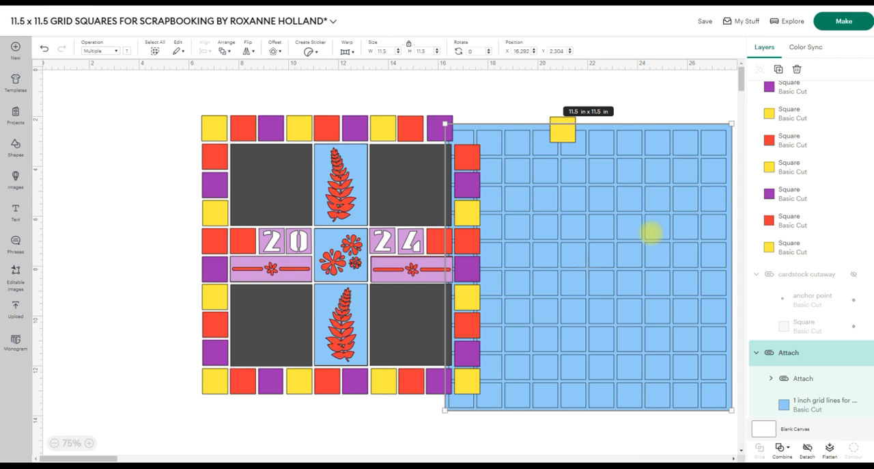
pyautogui.click(802, 401)
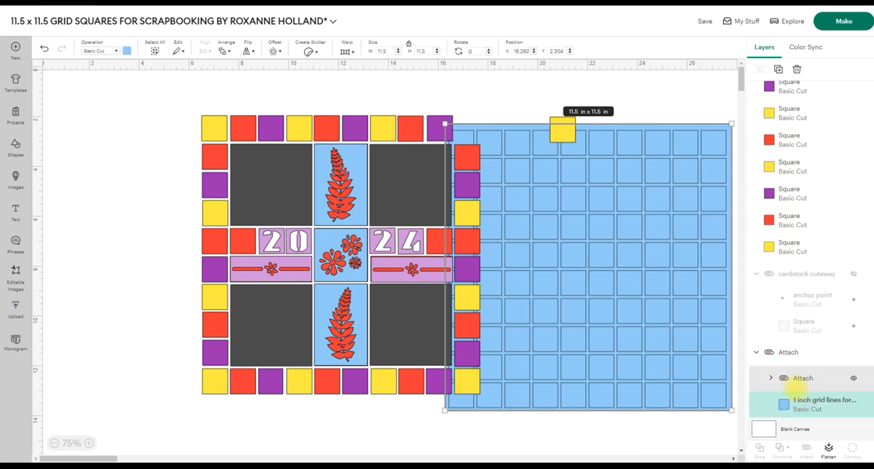
pyautogui.scroll(-1, 797, 387)
pyautogui.click(771, 347)
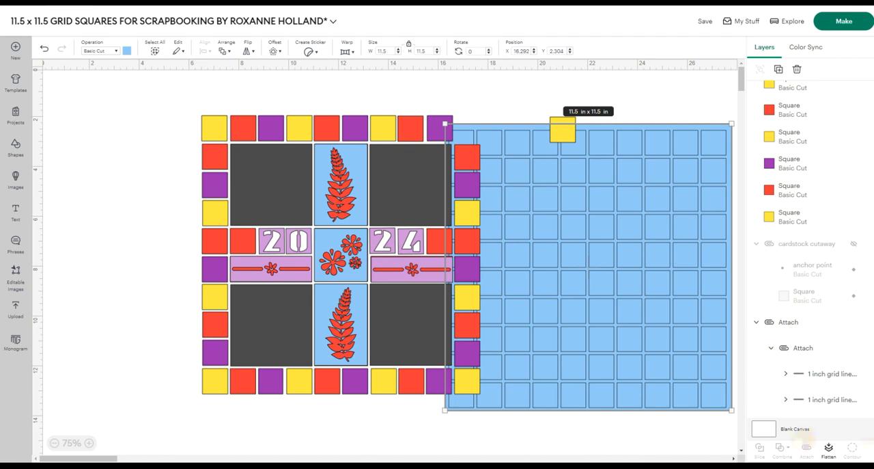
pyautogui.click(828, 447)
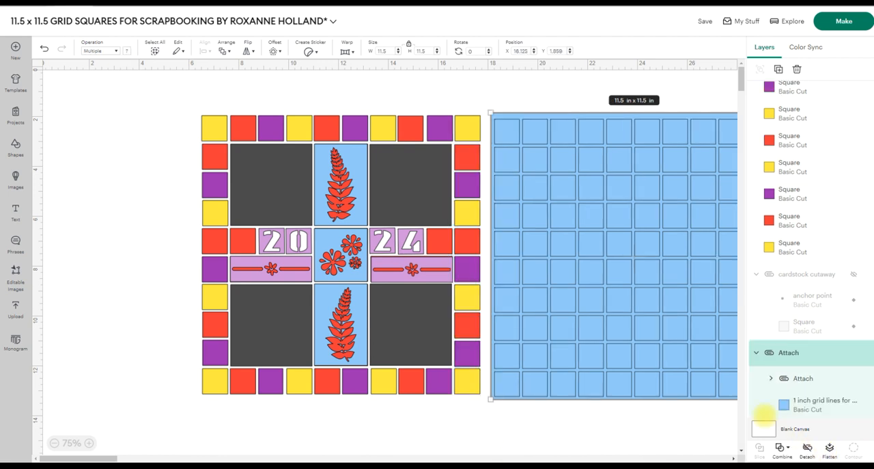
# Move the tile layout and the attached blue 11.5 in grid so both fit side by side within the canvas view.
pyautogui.moveTo(613, 263)
pyautogui.mouseDown()
pyautogui.moveTo(621, 265)
pyautogui.moveTo(314, 266)
pyautogui.moveTo(610, 251)
pyautogui.mouseUp()
pyautogui.moveTo(160, 93); pyautogui.dragTo(487, 416)
pyautogui.moveTo(407, 267); pyautogui.dragTo(380, 270)
pyautogui.moveTo(551, 227); pyautogui.dragTo(472, 235)
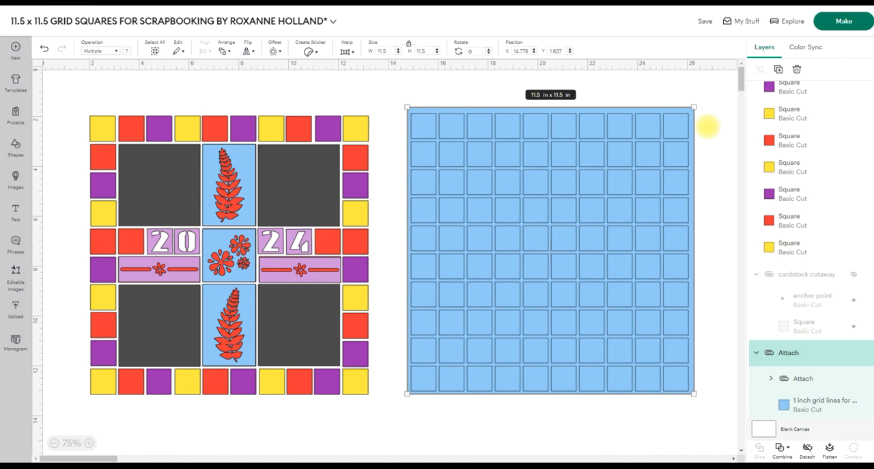
pyautogui.click(707, 125)
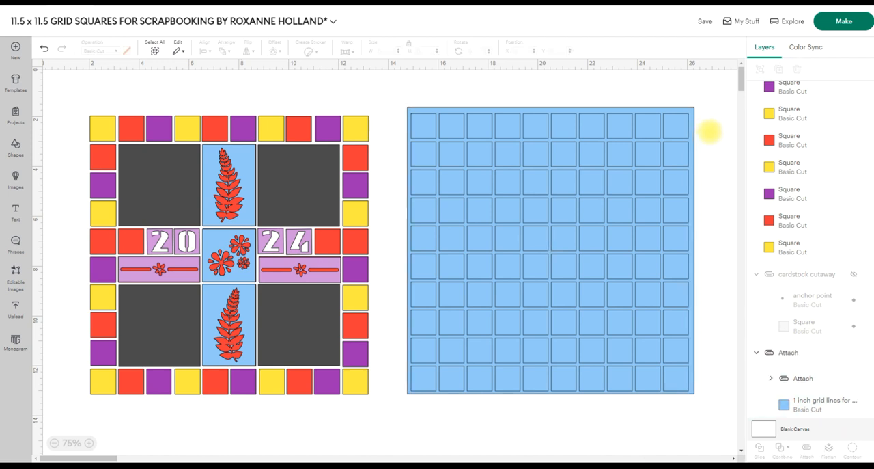
# Detach the grid lines from the blue 11.5 in base and centre-align both so the lines sit evenly on it.
pyautogui.click(571, 182)
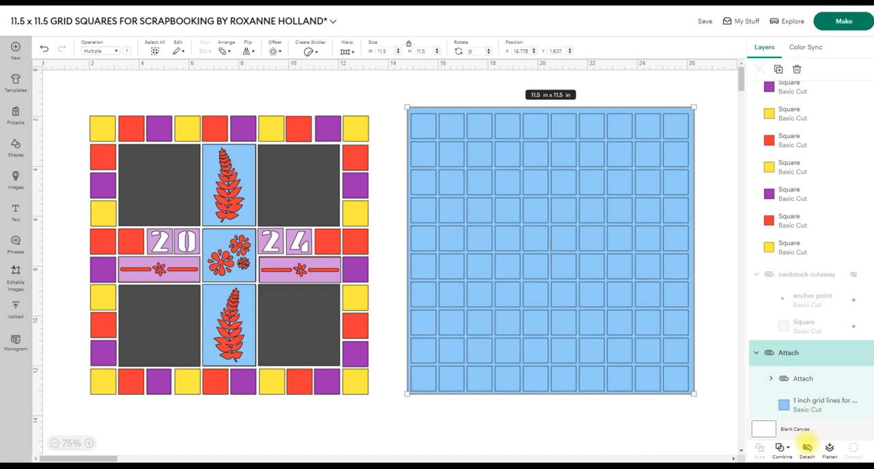
pyautogui.click(807, 447)
pyautogui.moveTo(416, 420); pyautogui.dragTo(482, 321)
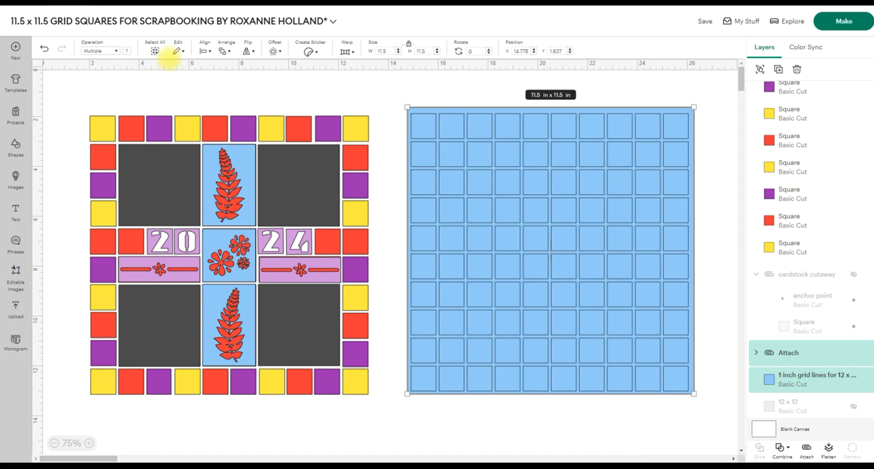
pyautogui.click(205, 51)
pyautogui.click(231, 179)
pyautogui.click(497, 422)
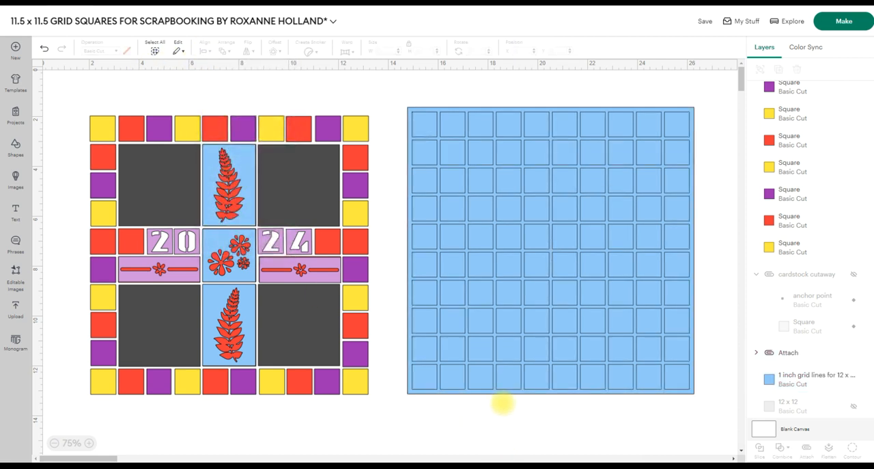
# Examine the blue base and the attached line layers, and rename the attached line group as GRID.
pyautogui.click(786, 376)
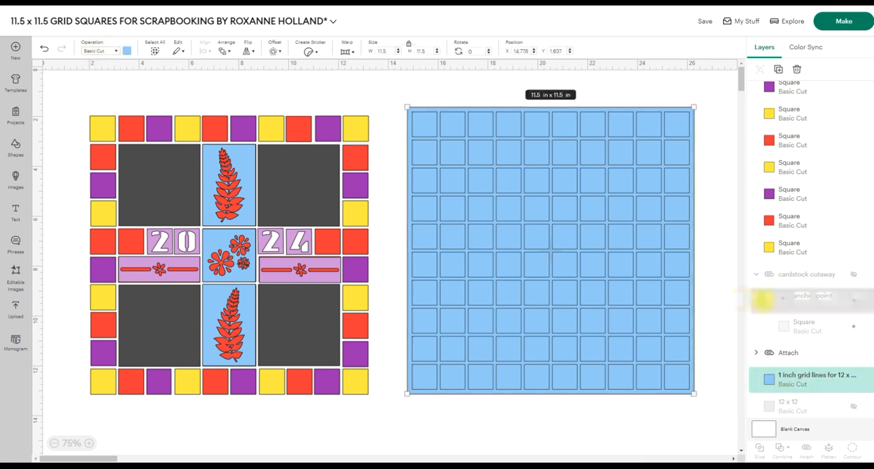
pyautogui.click(799, 405)
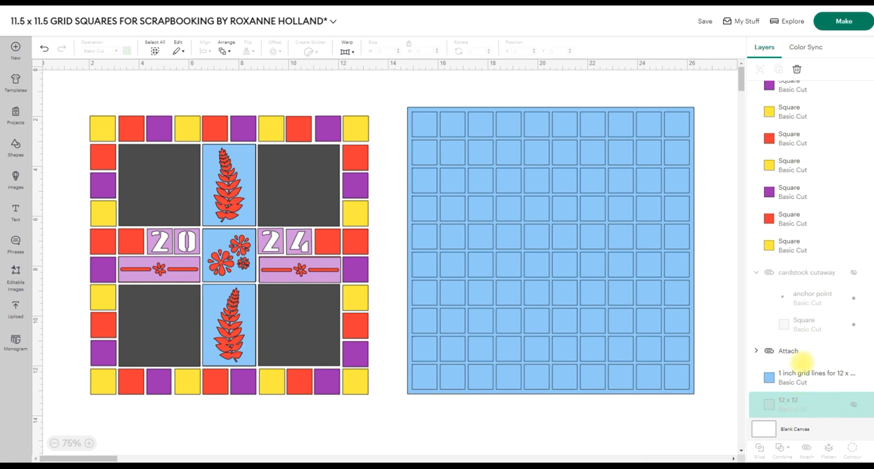
pyautogui.click(756, 349)
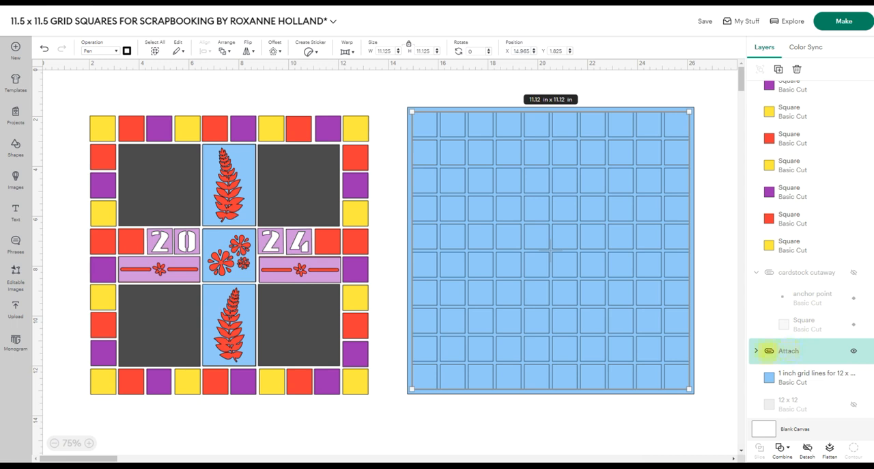
pyautogui.click(756, 351)
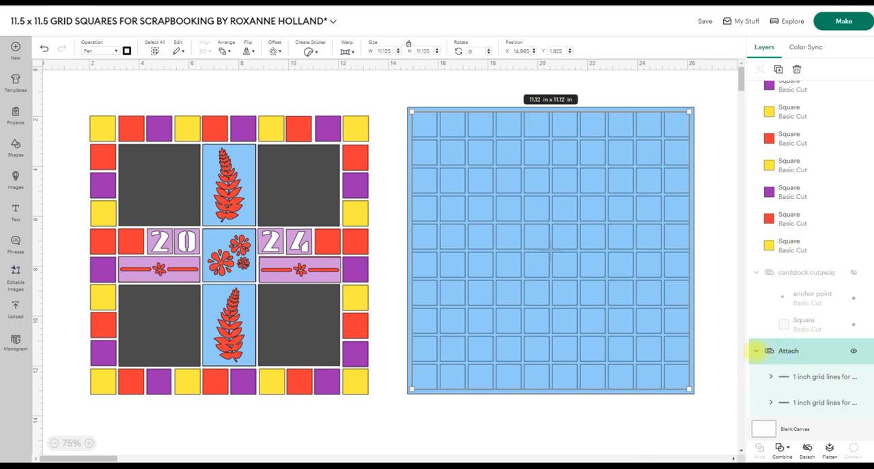
pyautogui.click(799, 377)
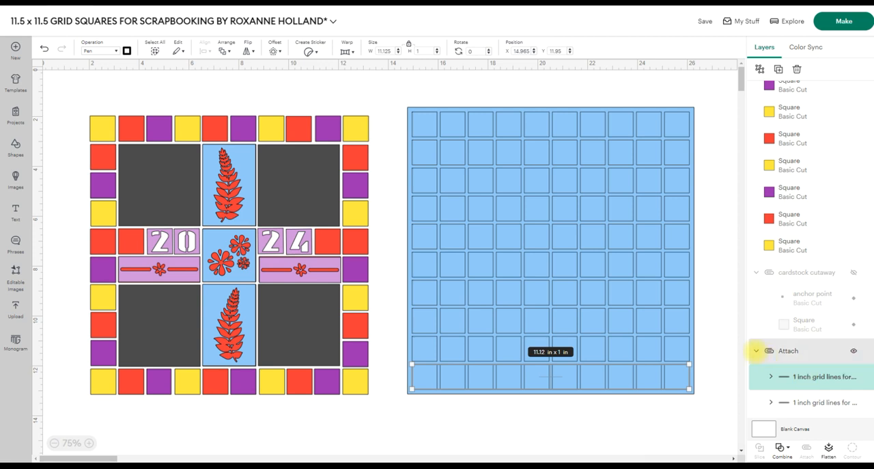
pyautogui.click(756, 350)
pyautogui.click(787, 350)
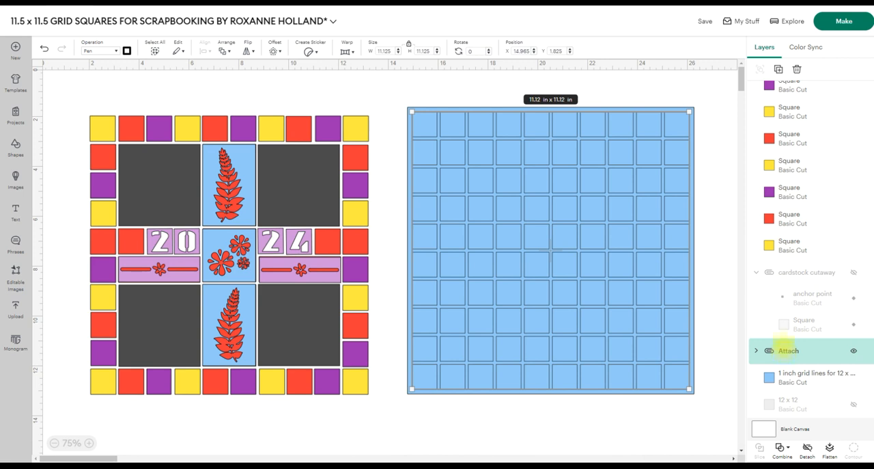
pyautogui.rightClick(771, 351)
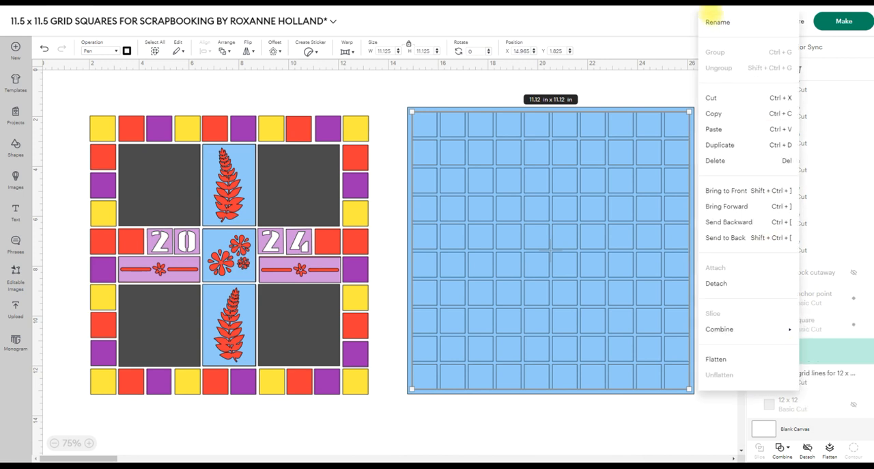
pyautogui.click(717, 21)
pyautogui.write('GRID')
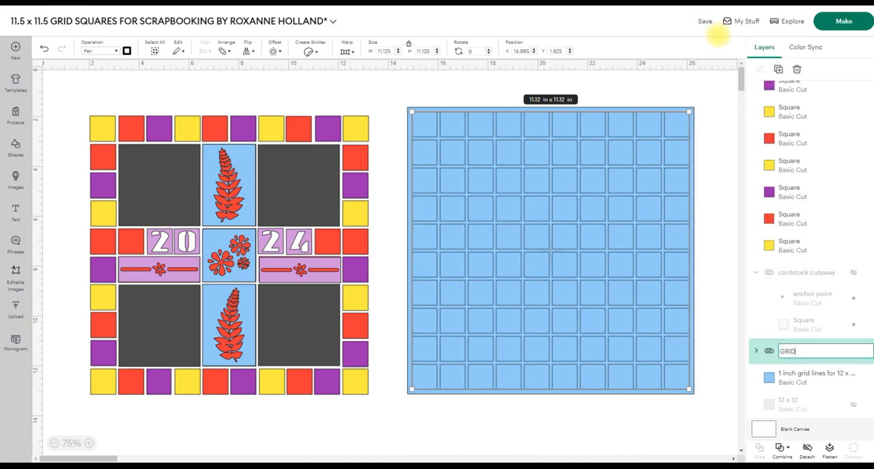
pyautogui.press('Return')
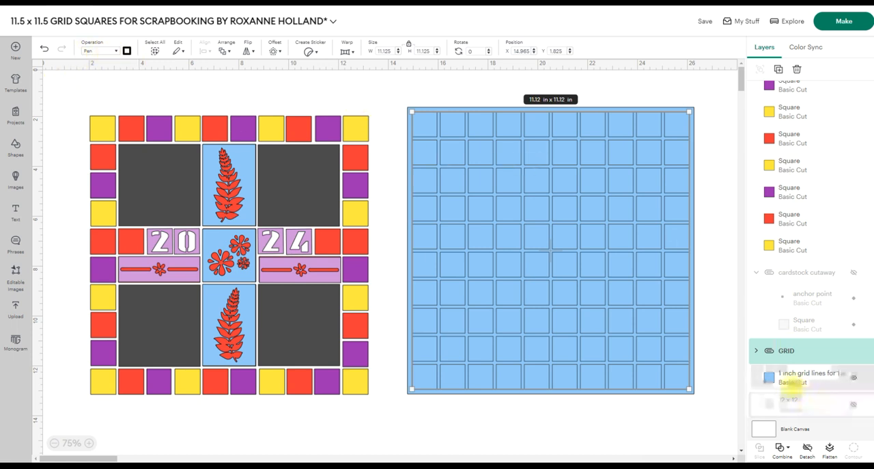
# Undo the accidental shift of the GRID lines and attach them to the blue 11.5 in base layer.
pyautogui.click(789, 373)
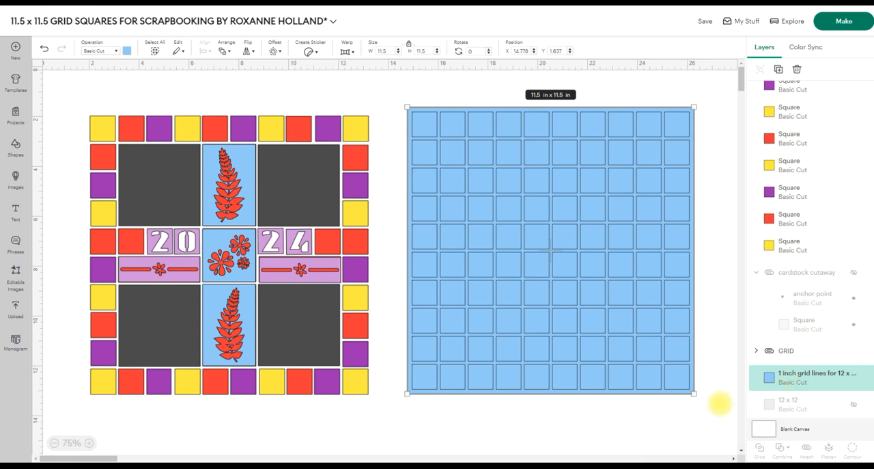
pyautogui.click(639, 410)
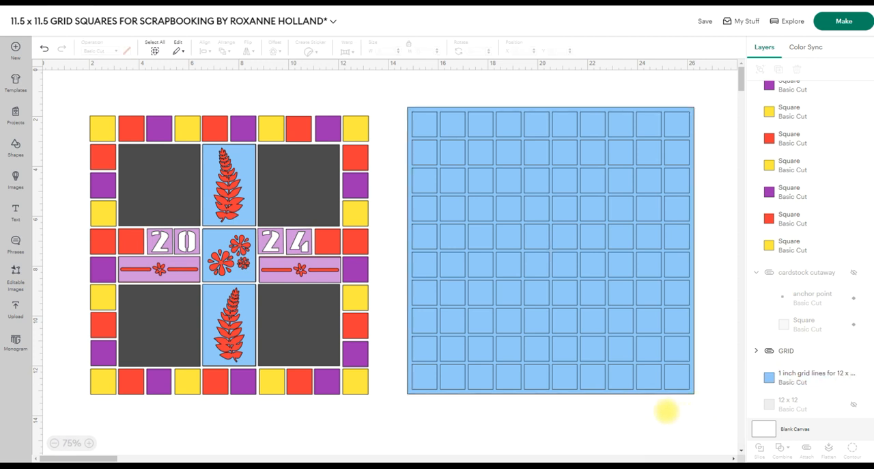
pyautogui.moveTo(642, 377)
pyautogui.mouseDown()
pyautogui.moveTo(665, 376)
pyautogui.moveTo(640, 377)
pyautogui.mouseUp()
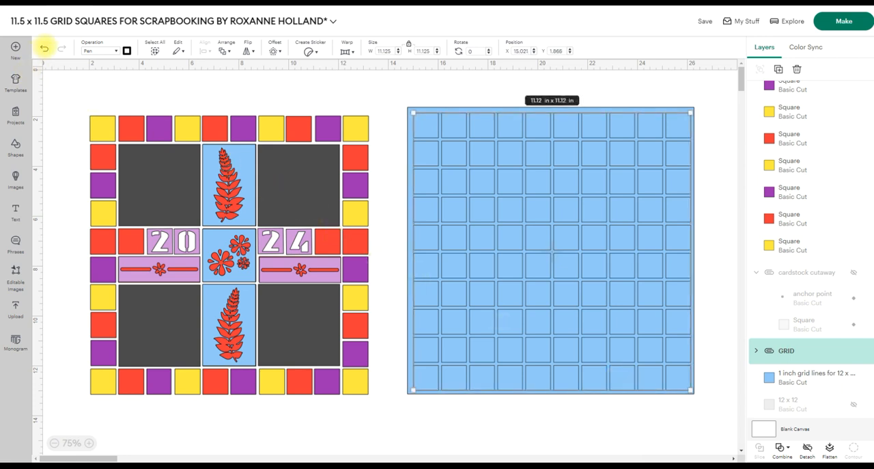
pyautogui.click(43, 48)
pyautogui.moveTo(414, 406); pyautogui.dragTo(709, 299)
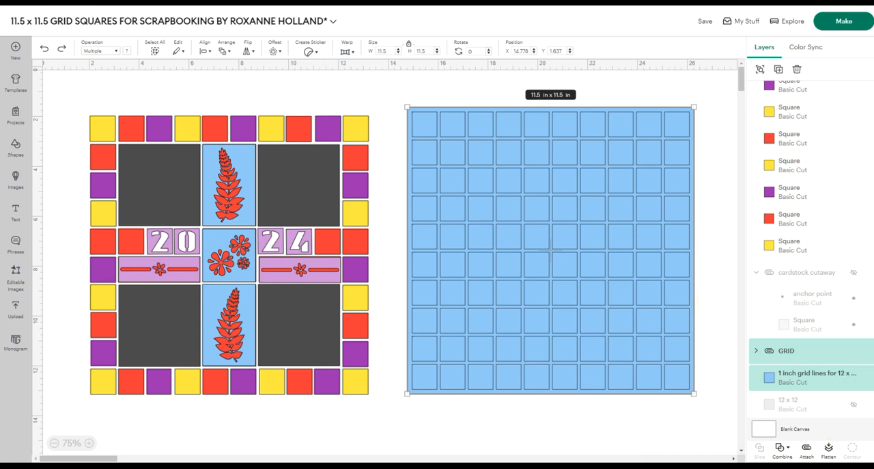
pyautogui.click(807, 446)
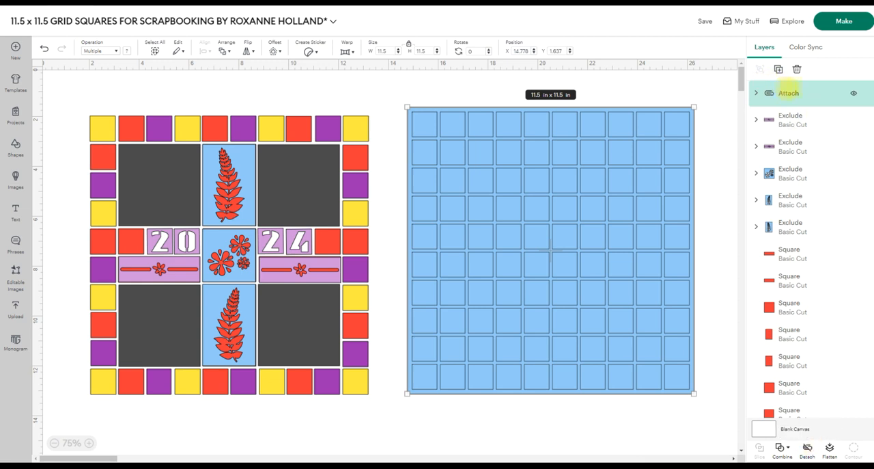
# Rename the newly attached outer group as GRID and check its inner line group and blue base layer.
pyautogui.rightClick(792, 94)
pyautogui.click(808, 101)
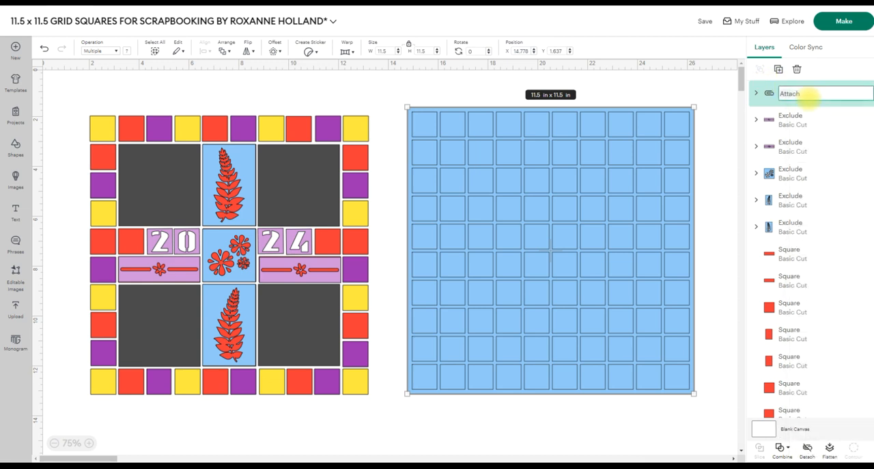
pyautogui.write('GRID')
pyautogui.press('Return')
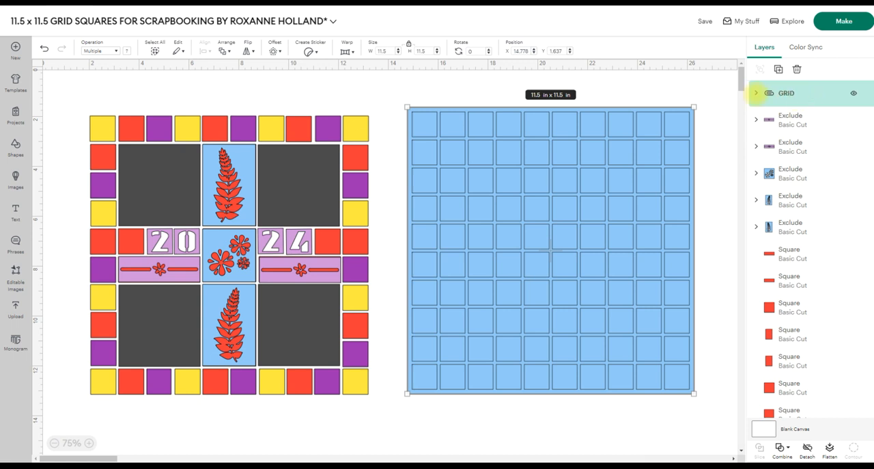
pyautogui.click(756, 92)
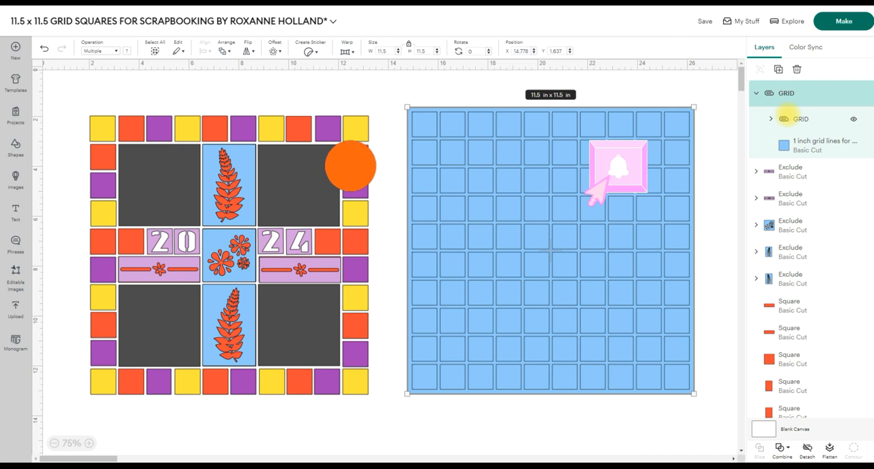
pyautogui.click(799, 118)
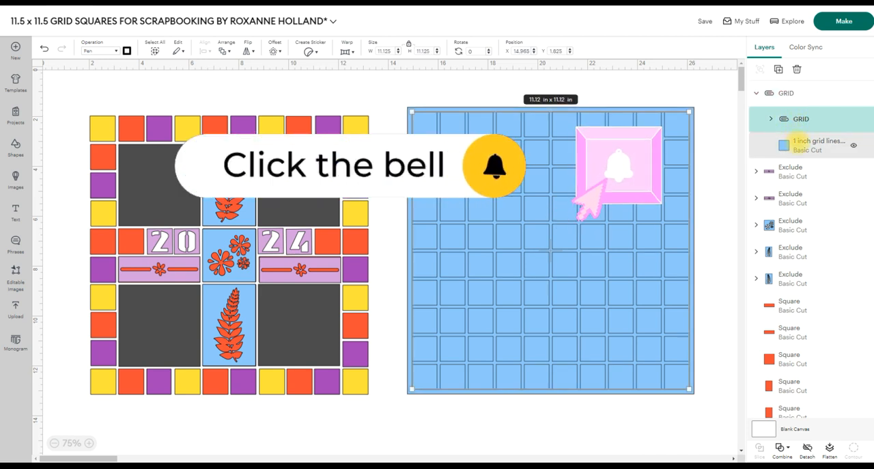
pyautogui.click(808, 143)
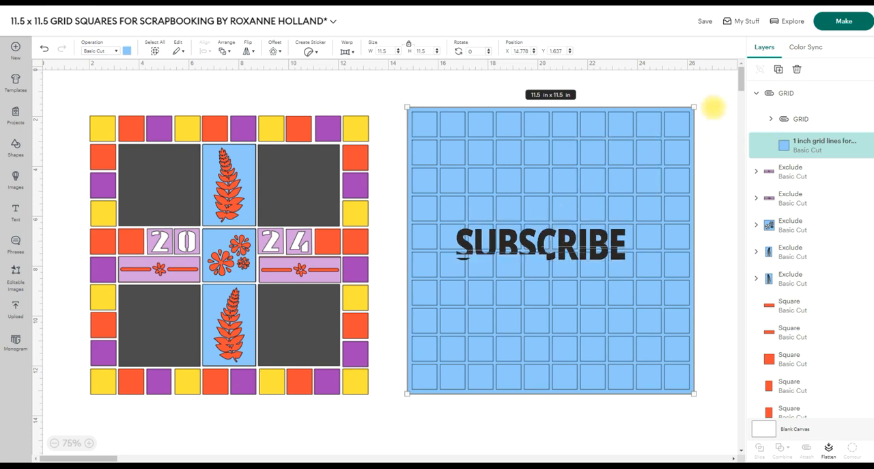
pyautogui.click(712, 107)
# Move the attached blue GRID group over the tile layout and send it to the back behind all tiles.
pyautogui.click(562, 154)
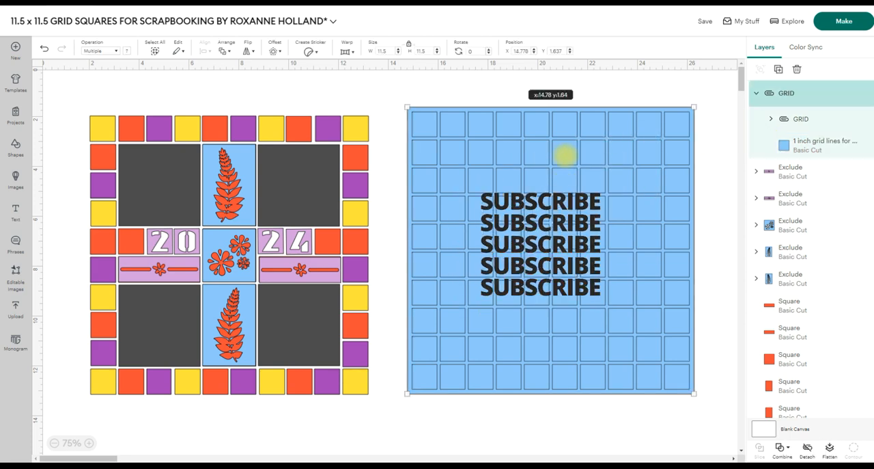
pyautogui.moveTo(558, 154); pyautogui.dragTo(243, 160)
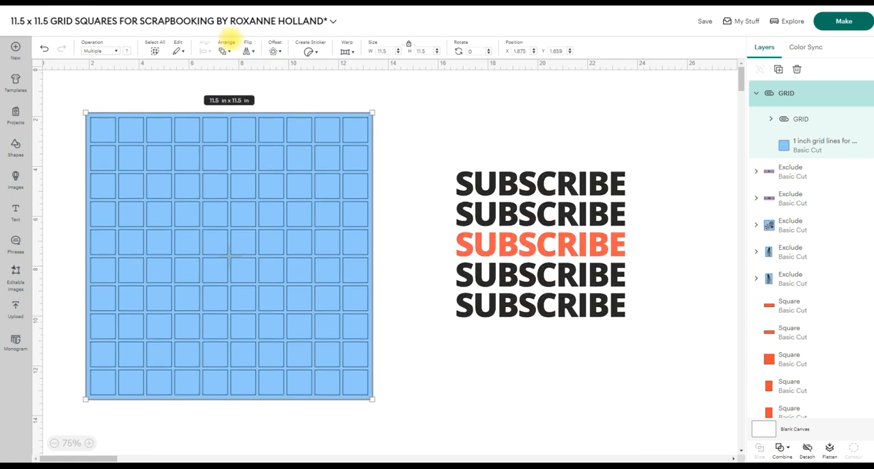
pyautogui.click(225, 48)
pyautogui.click(250, 113)
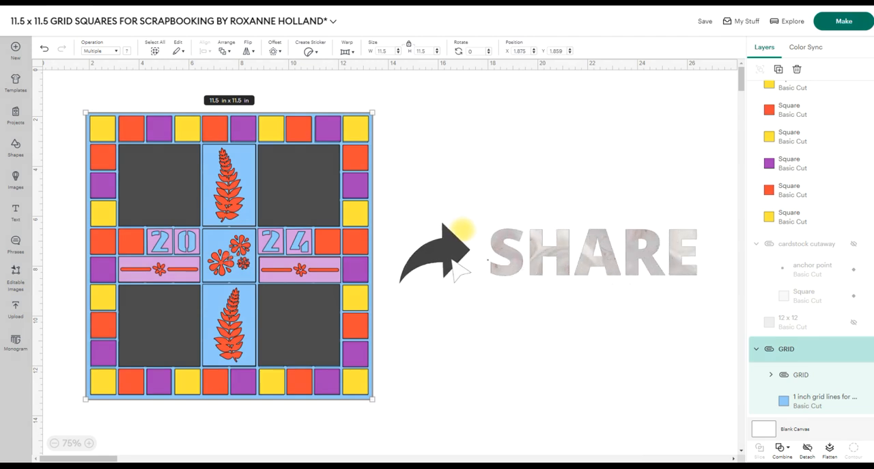
pyautogui.click(453, 259)
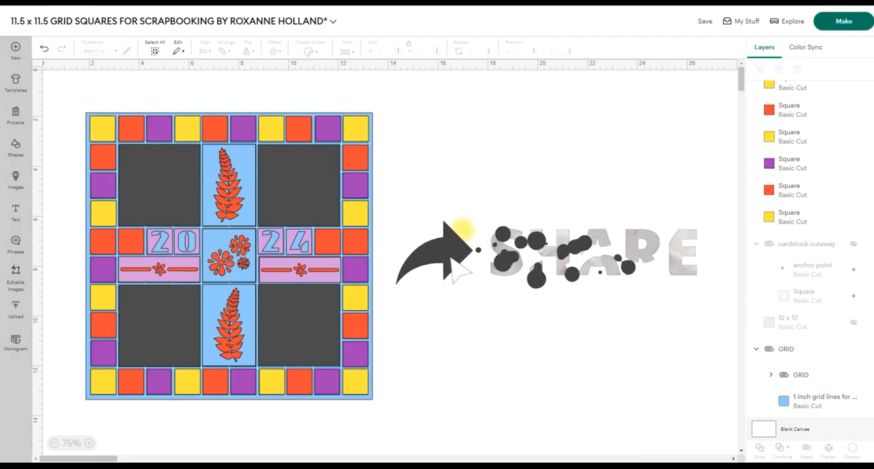